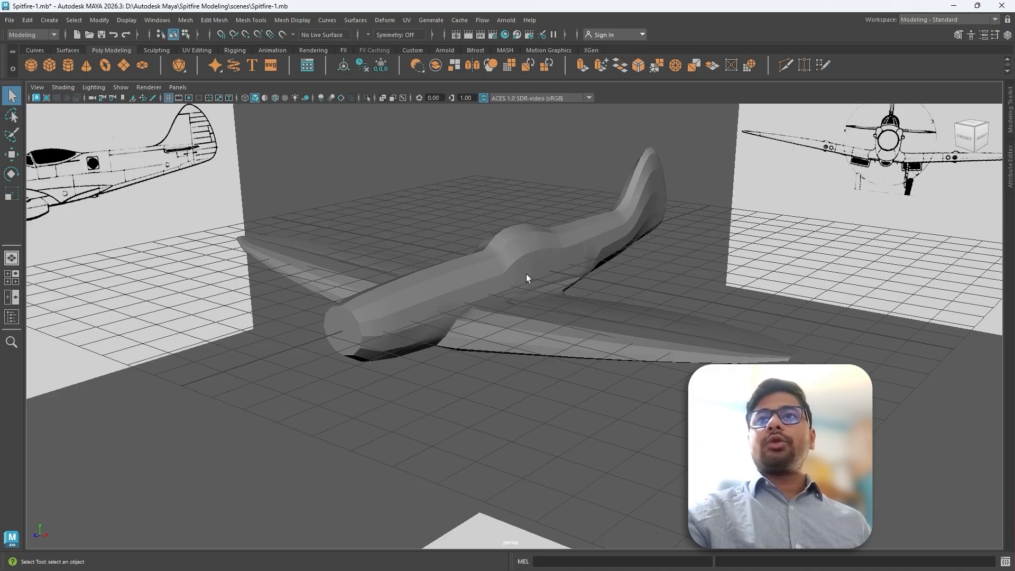
Examine the tailplane outline on the top-view blueprint and the fuselage's tail area in the perspective view
key(space)
key(space)
scroll(343, 234, up, 1)
alt+drag(393, 236, 417, 245)
alt+middle_drag(422, 242, 479, 297)
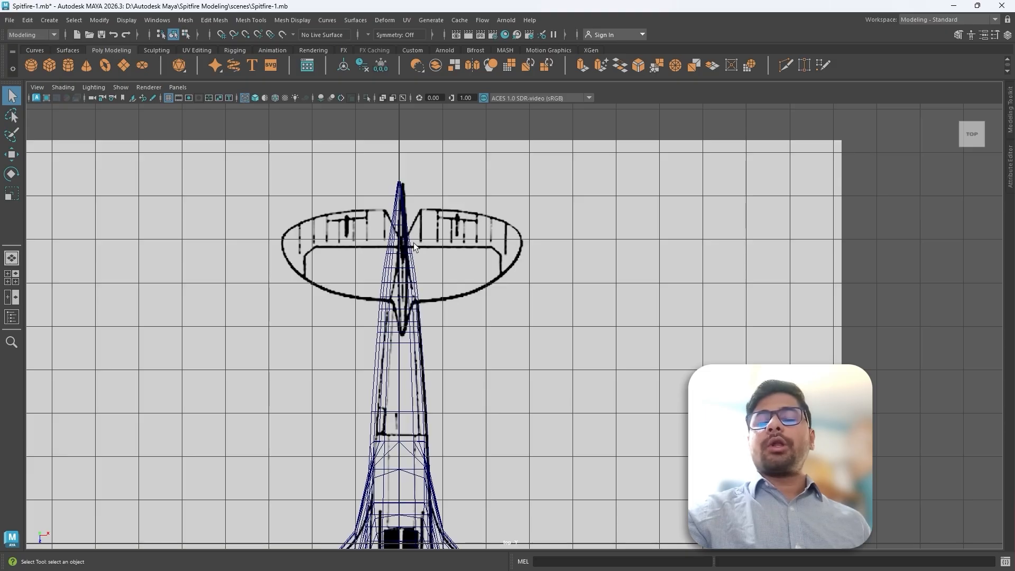
scroll(413, 242, down, 2)
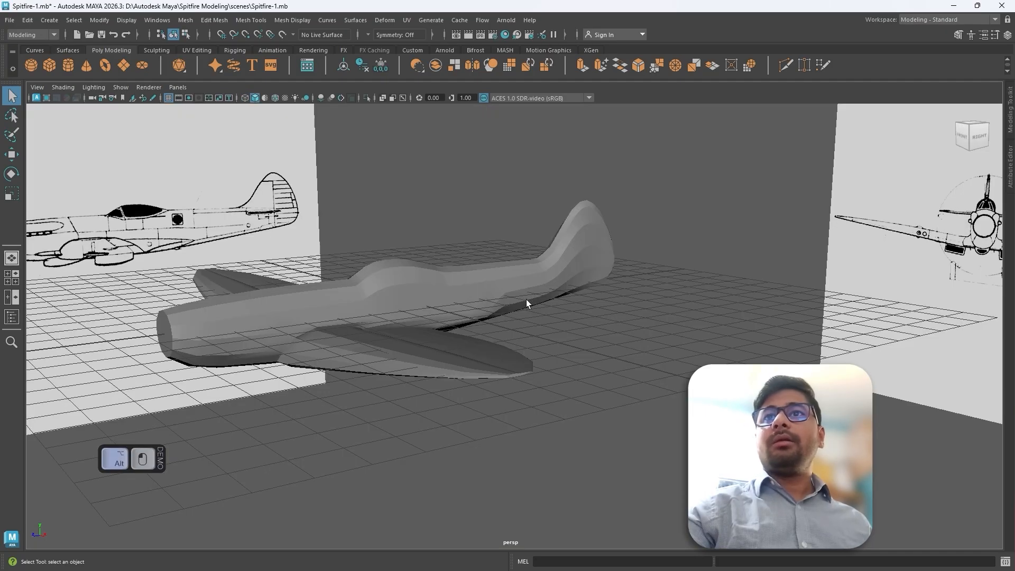
alt+drag(525, 300, 532, 280)
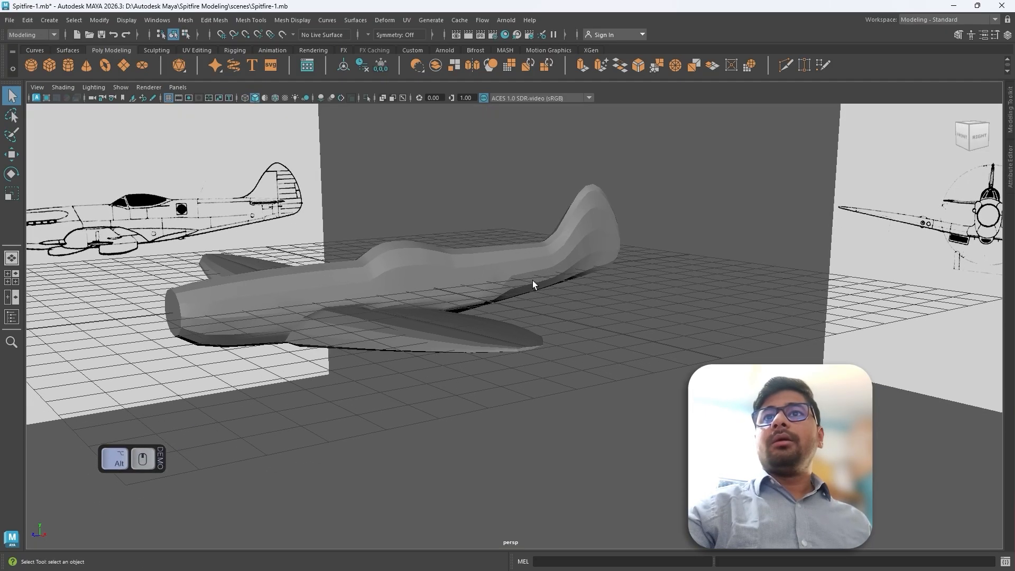
Select the aircraft body in the perspective view and switch it to vertex editing in the side view, around the tail
click(540, 267)
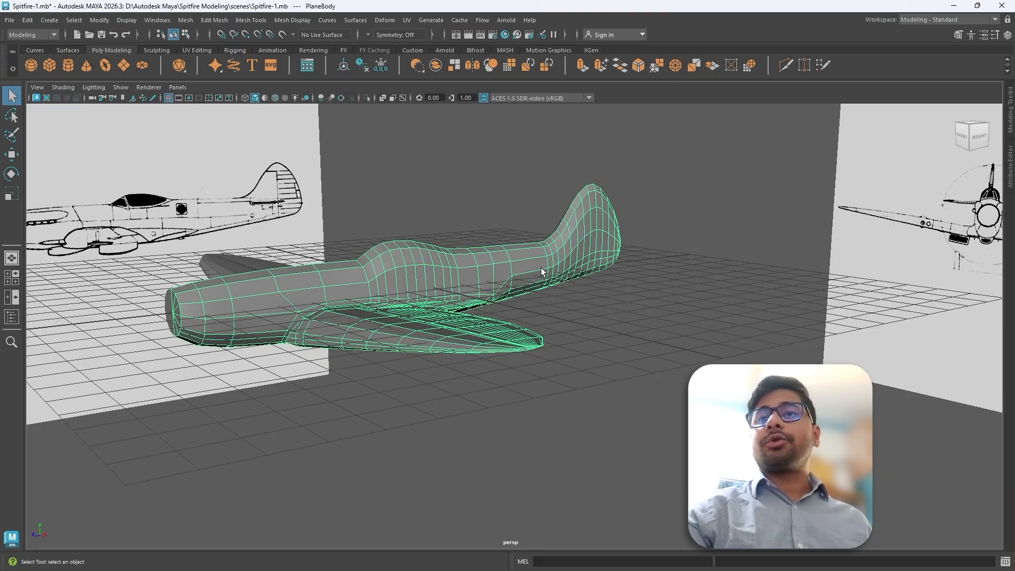
key(space)
key(space)
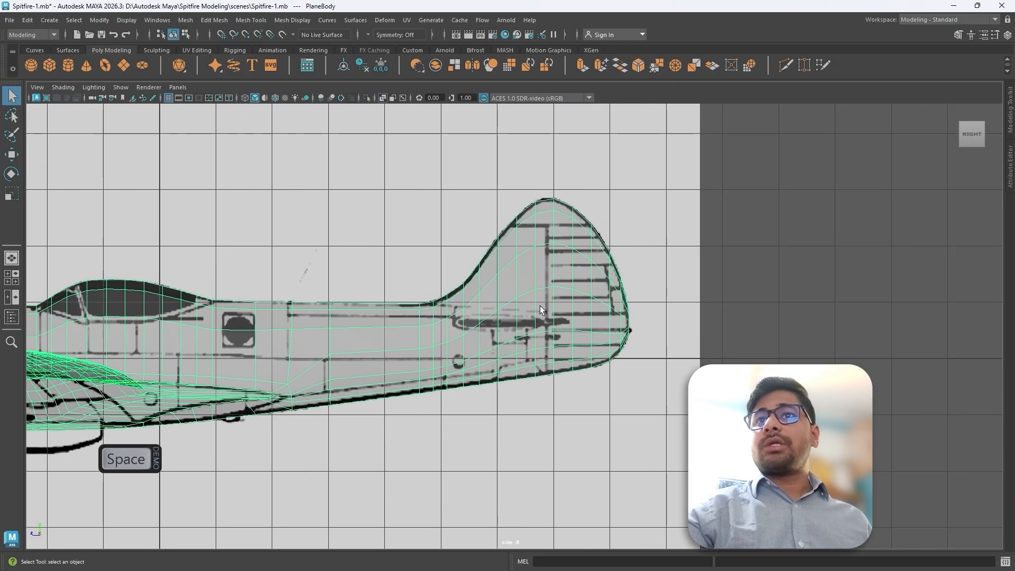
scroll(540, 305, up, 4)
alt+middle_drag(504, 322, 550, 322)
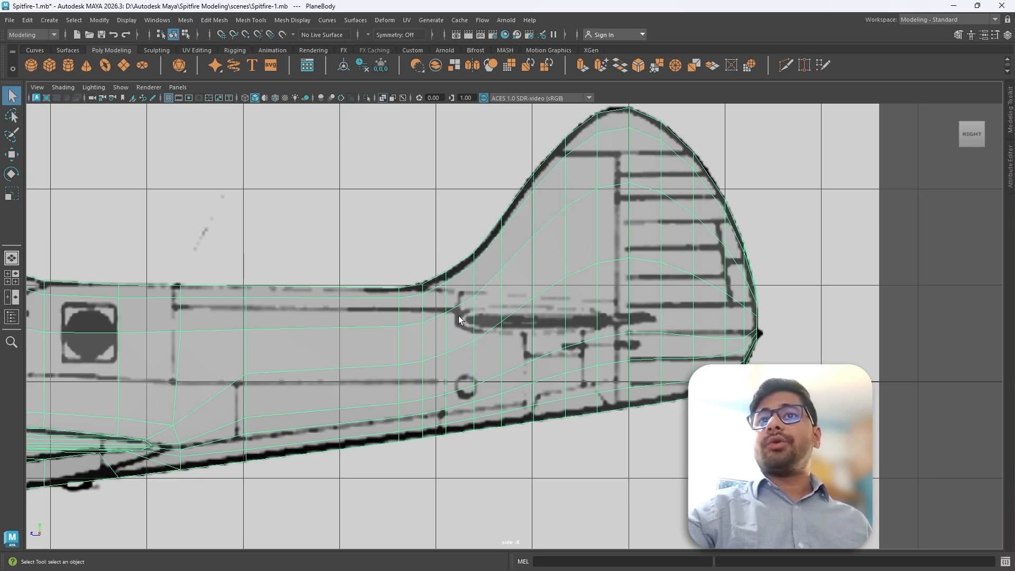
scroll(493, 320, up, 2)
alt+middle_drag(495, 323, 530, 320)
alt+middle_drag(661, 281, 592, 332)
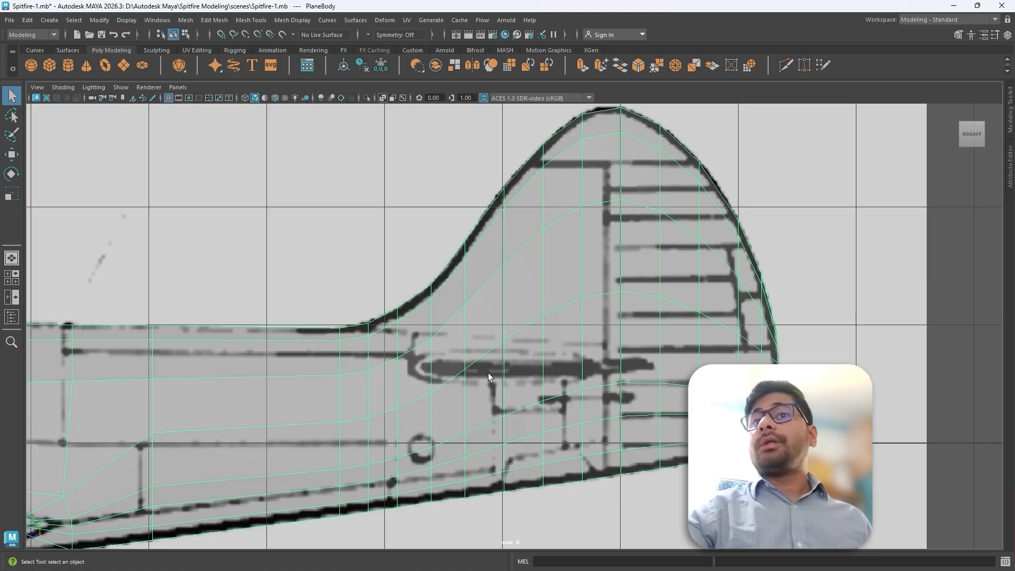
right_click(441, 346)
right_drag(441, 347, 390, 269)
scroll(417, 397, up, 2)
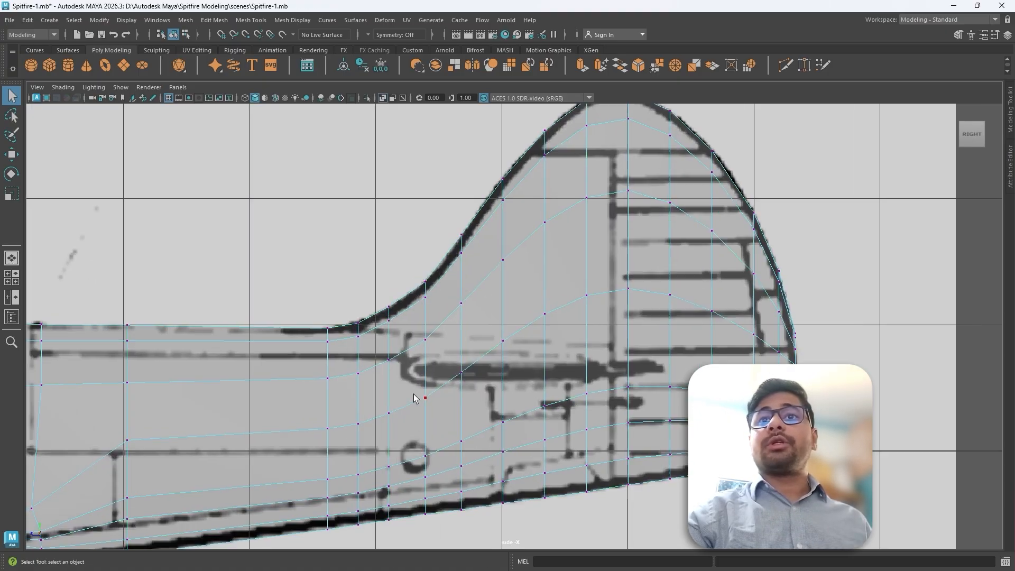
alt+middle_drag(425, 389, 488, 344)
scroll(521, 334, up, 1)
Move the front four vertices of the upper edge row vertically so the row runs just above the tailplane root on the side blueprint
click(607, 281)
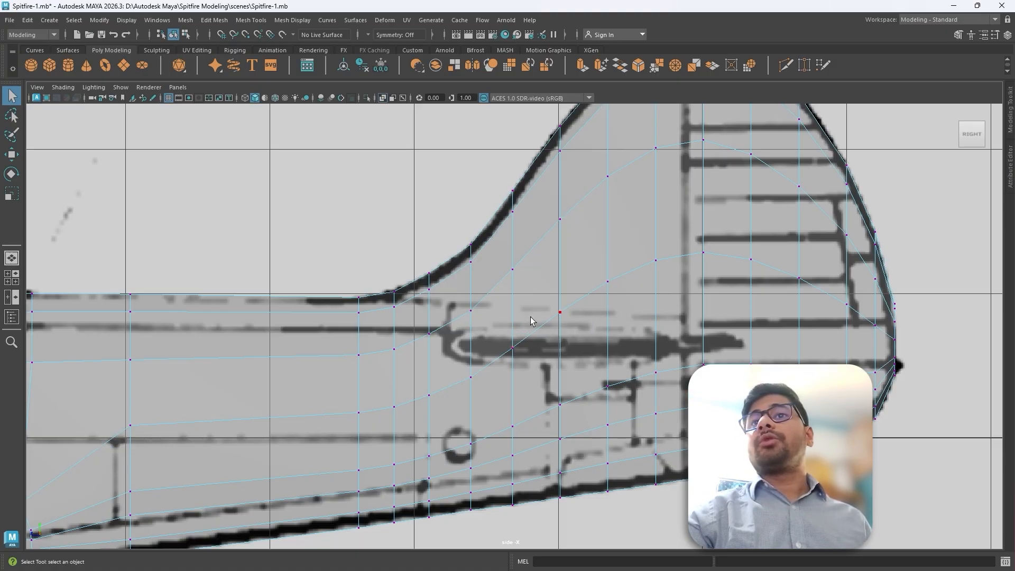
click(471, 310)
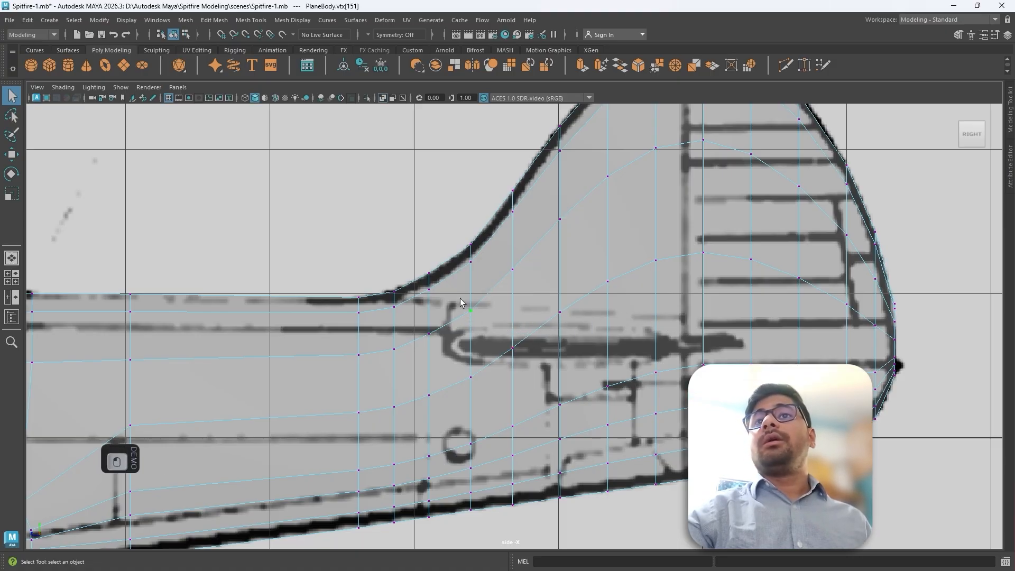
click(429, 335)
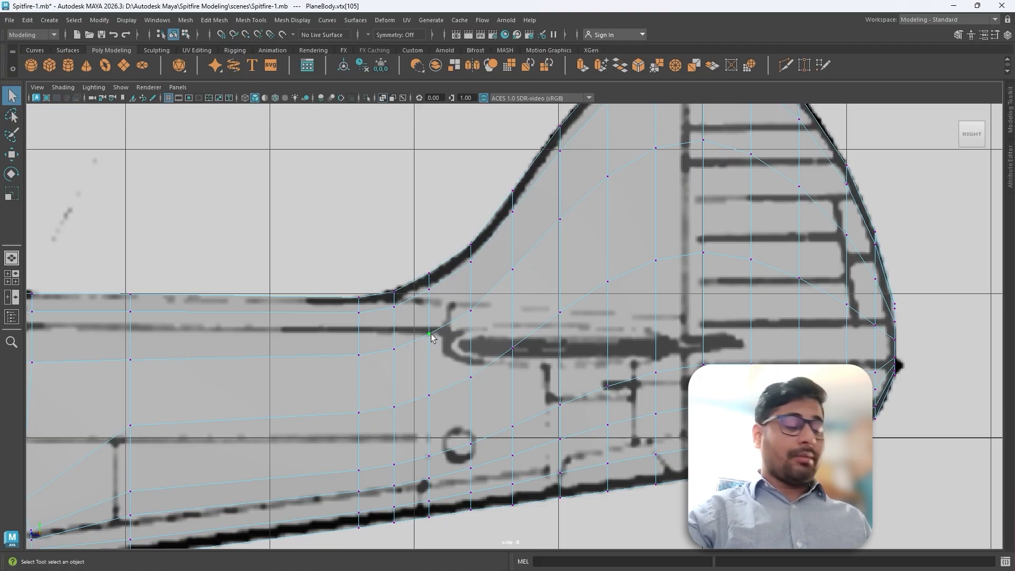
key(w)
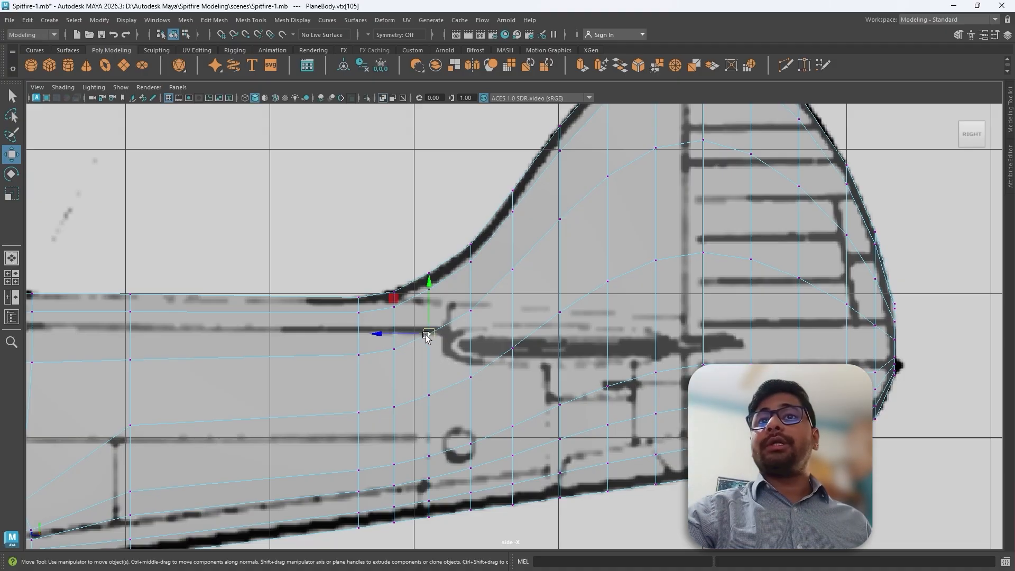
ctrl+drag(380, 337, 423, 306)
click(470, 312)
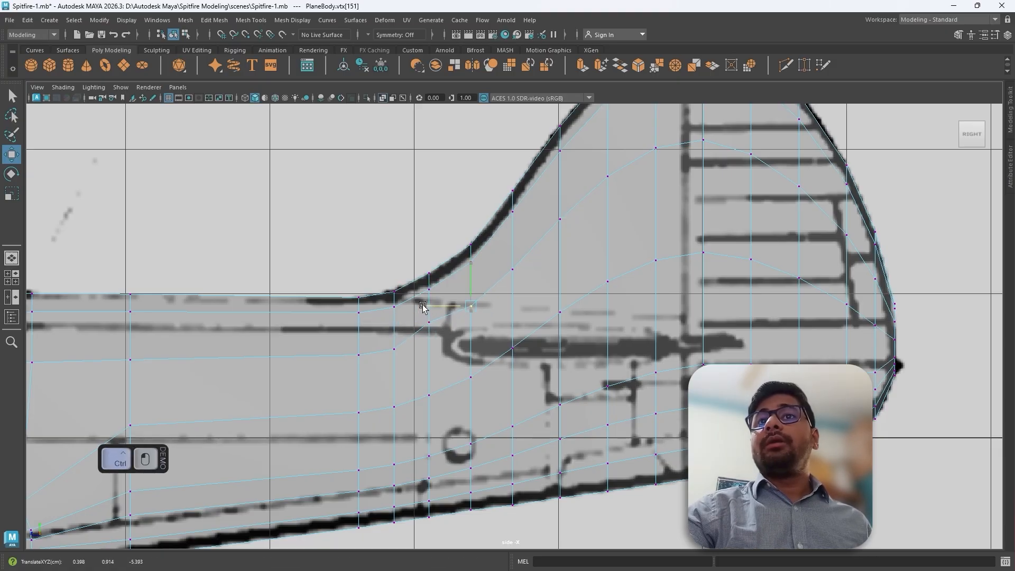
click(512, 274)
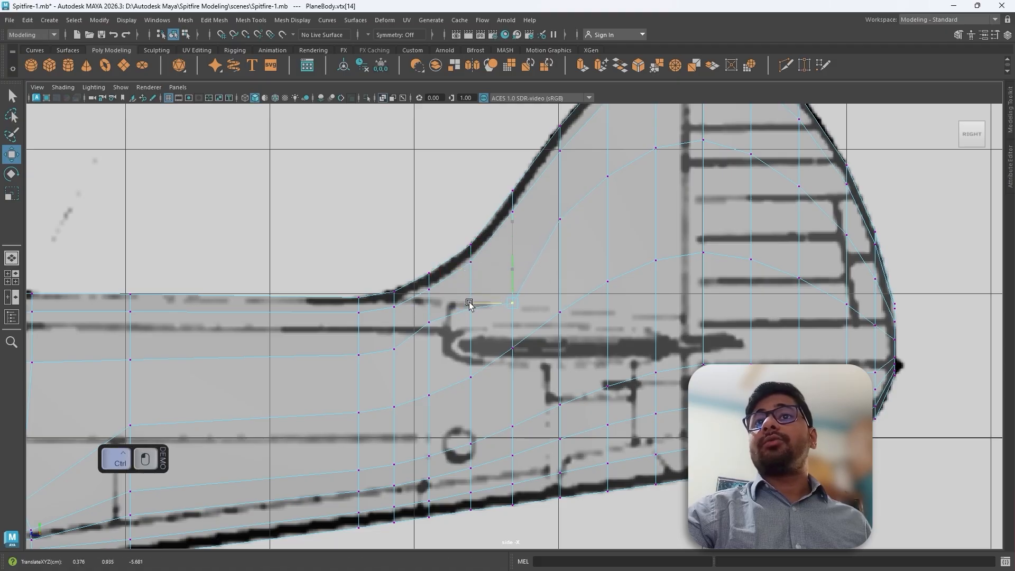
ctrl+drag(470, 304, 470, 304)
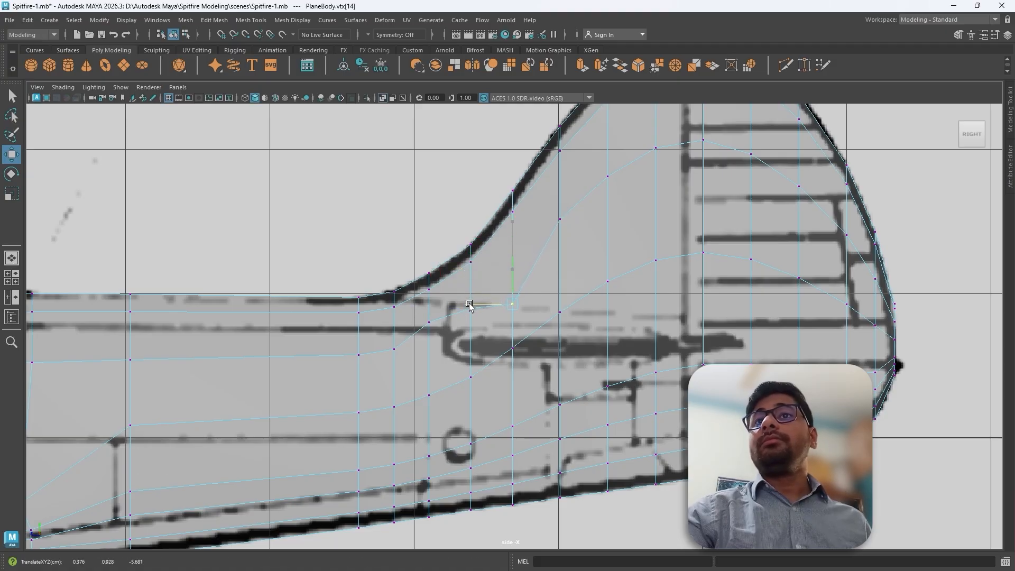
click(560, 219)
ctrl+drag(512, 219, 515, 347)
Lower one fin vertex onto the tailplane root line and raise the two vertices at its front end to shape the lower edge row
click(560, 312)
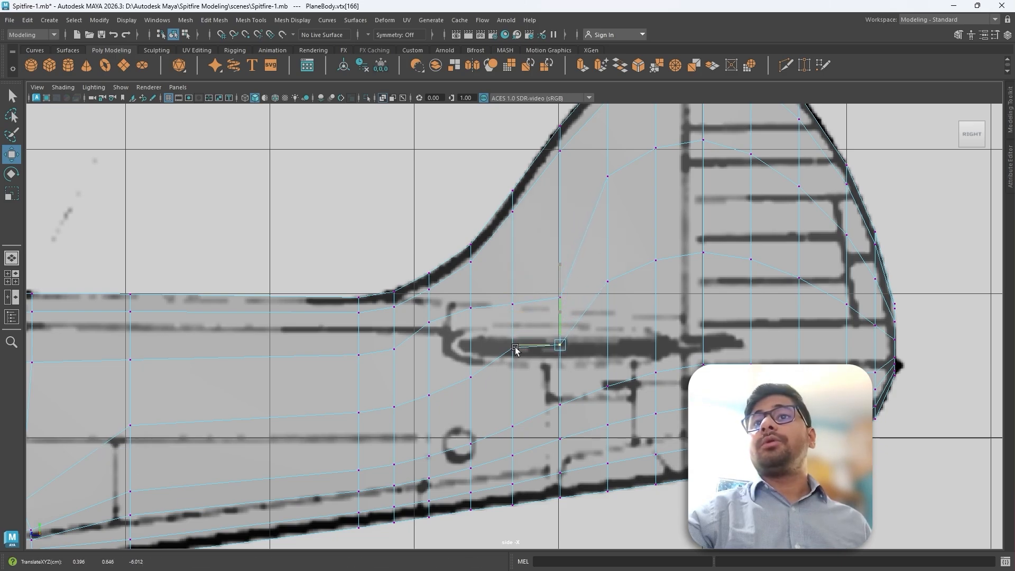
click(472, 377)
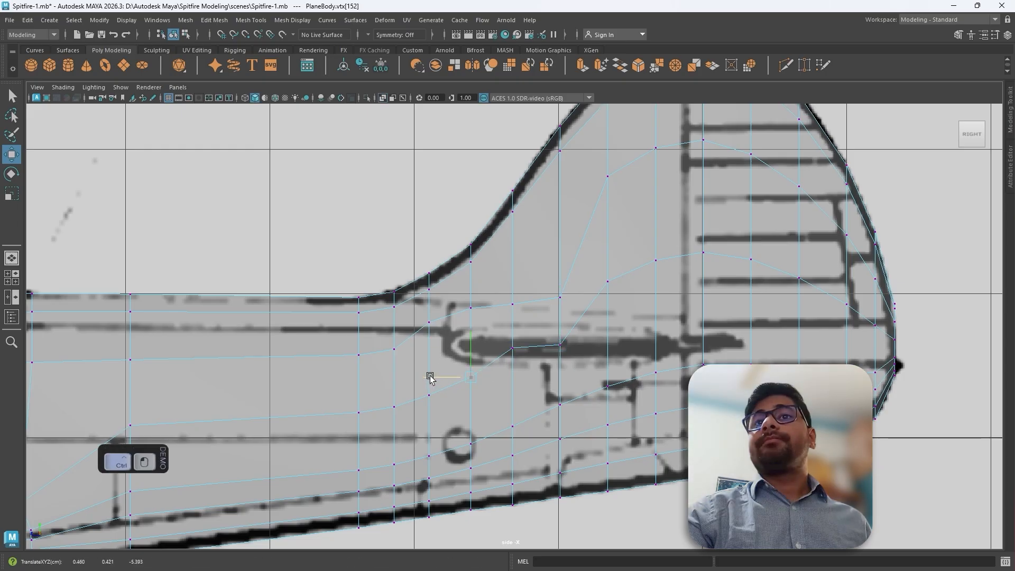
ctrl+drag(430, 375, 430, 352)
click(427, 395)
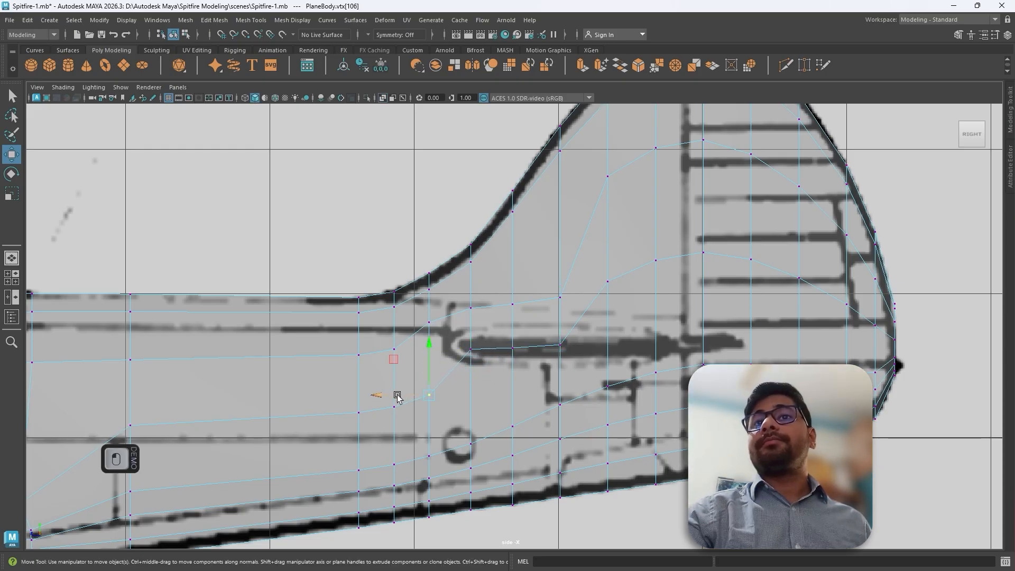
ctrl+drag(397, 397, 397, 358)
Lower the next three lower-row vertices, up to the rudder hinge, straight down onto the tailplane root line
click(607, 281)
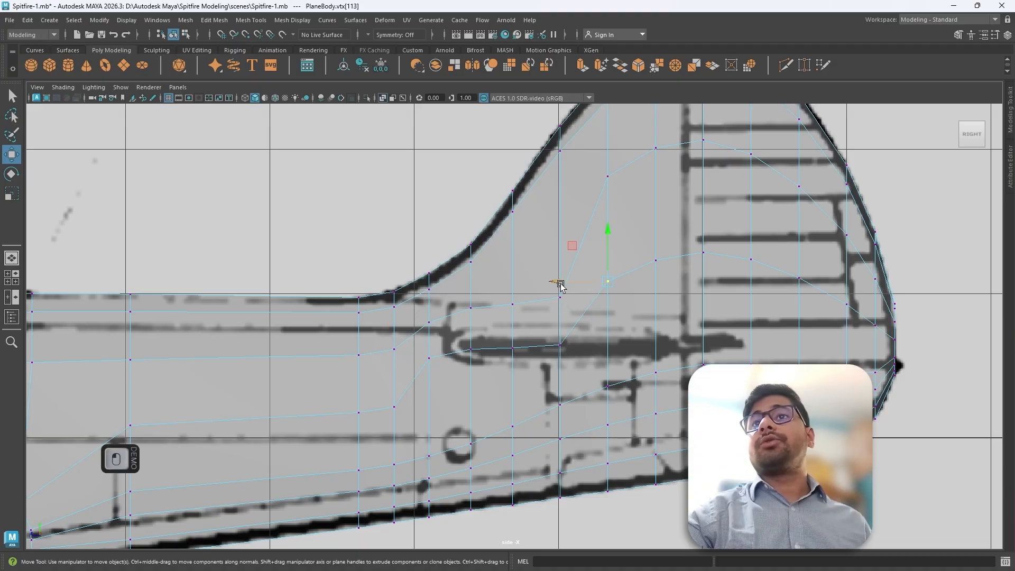
ctrl+drag(560, 284, 559, 350)
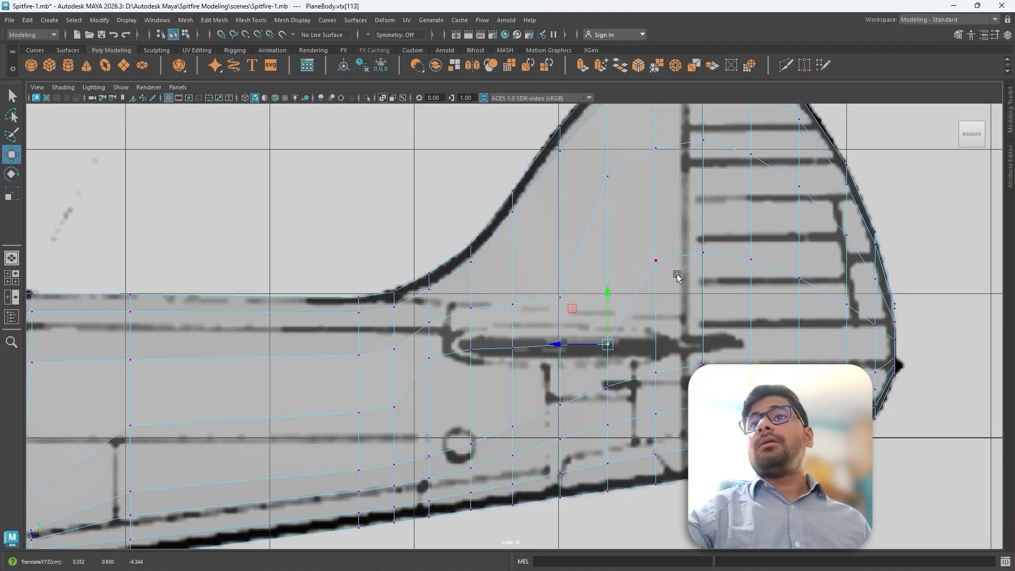
click(655, 260)
ctrl+drag(601, 261, 605, 347)
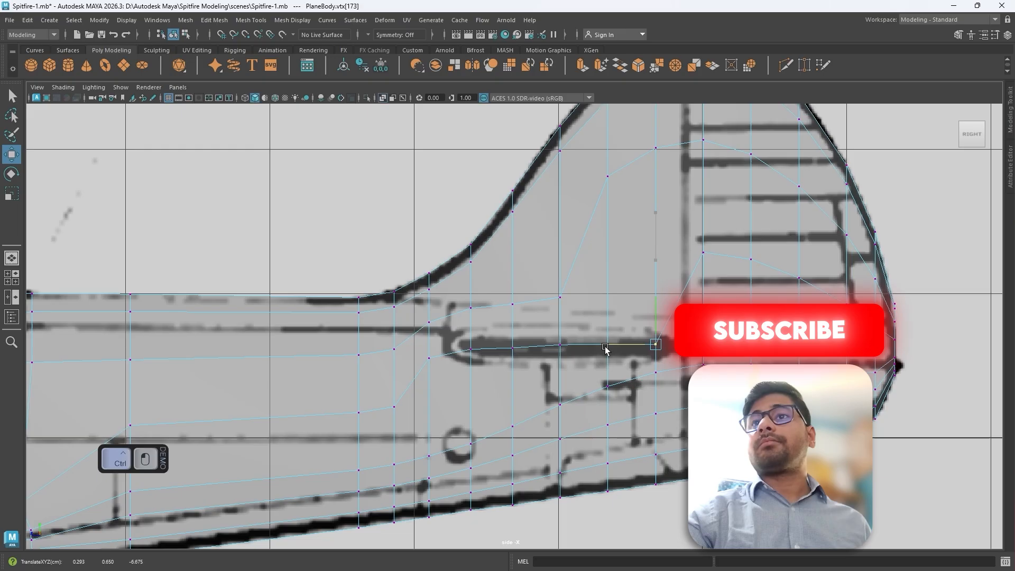
click(703, 253)
ctrl+drag(651, 252, 651, 340)
Lower the three remaining lower-row vertices across the rudder to continue the tailplane root line towards the trailing edge
click(752, 258)
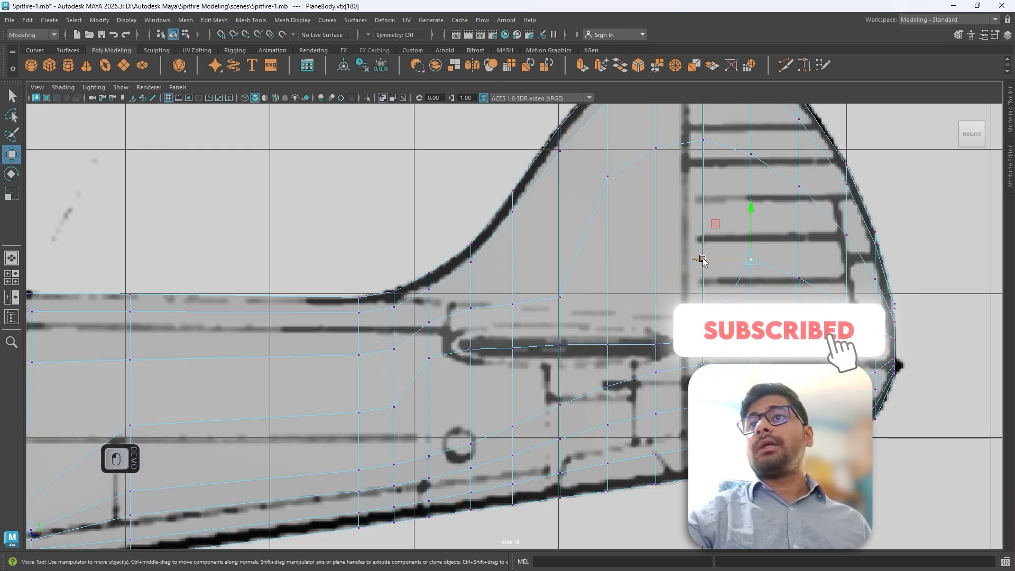
ctrl+drag(699, 259, 749, 341)
click(798, 279)
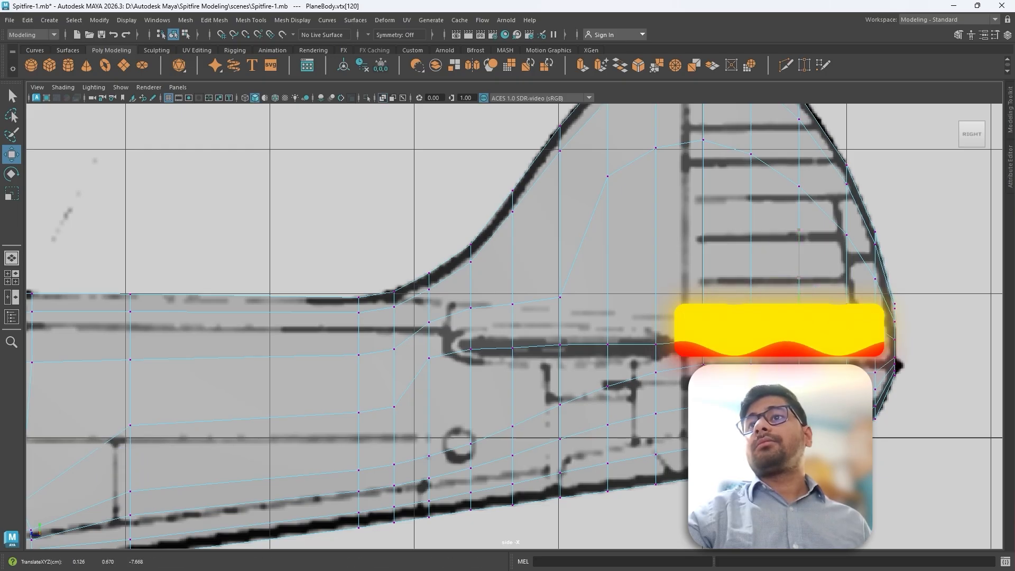
click(848, 303)
ctrl+drag(797, 305, 776, 327)
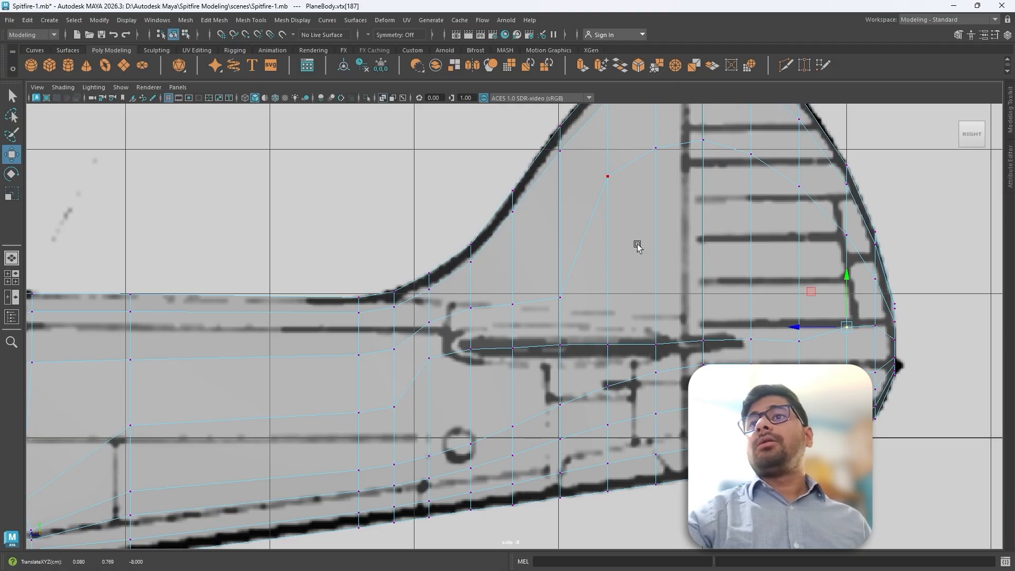
Lower three upper-row vertices on the fin, up to the rudder hinge, to just above the tailplane root line
click(597, 194)
ctrl+drag(564, 182, 579, 275)
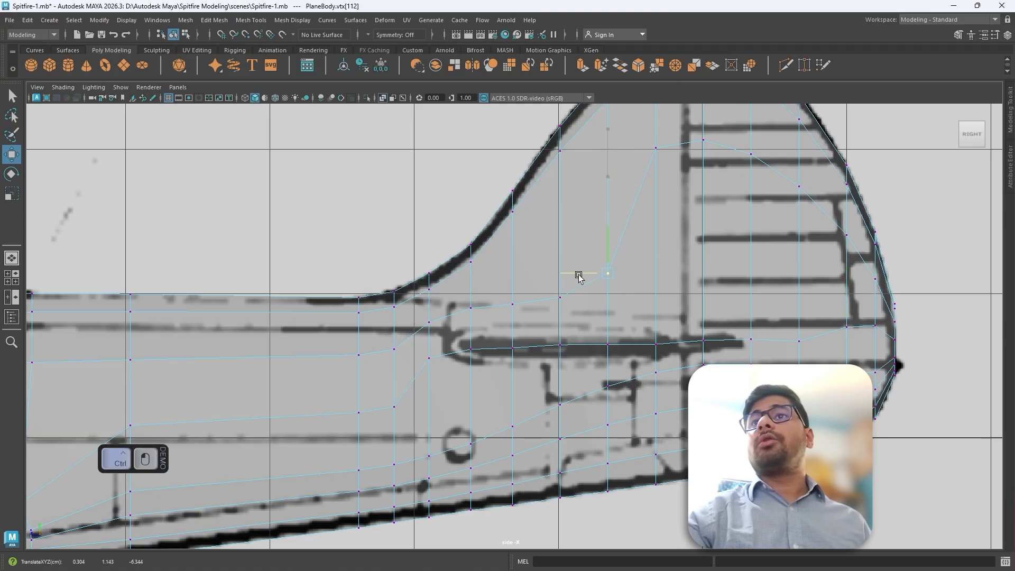
click(655, 151)
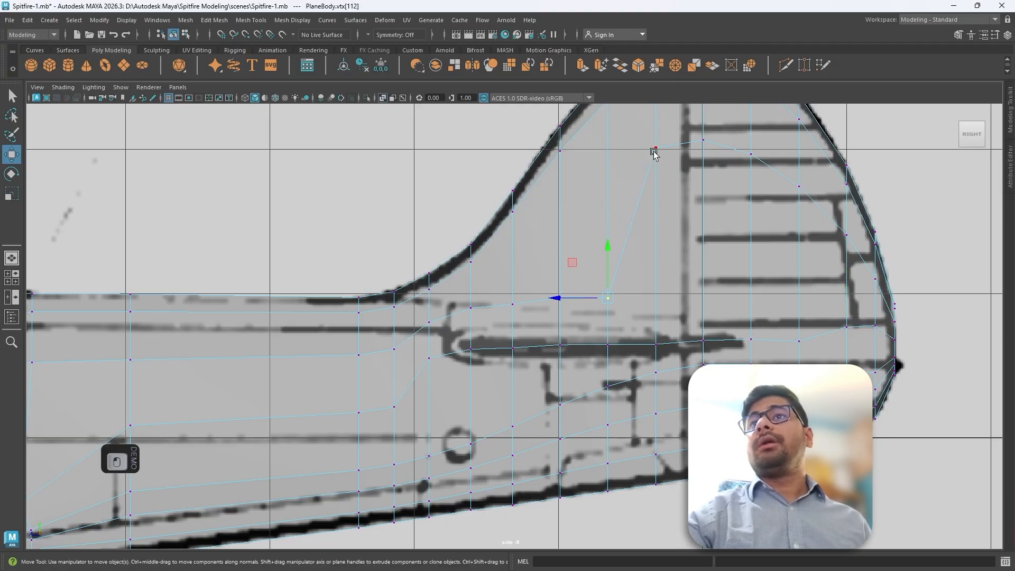
ctrl+drag(617, 152, 618, 190)
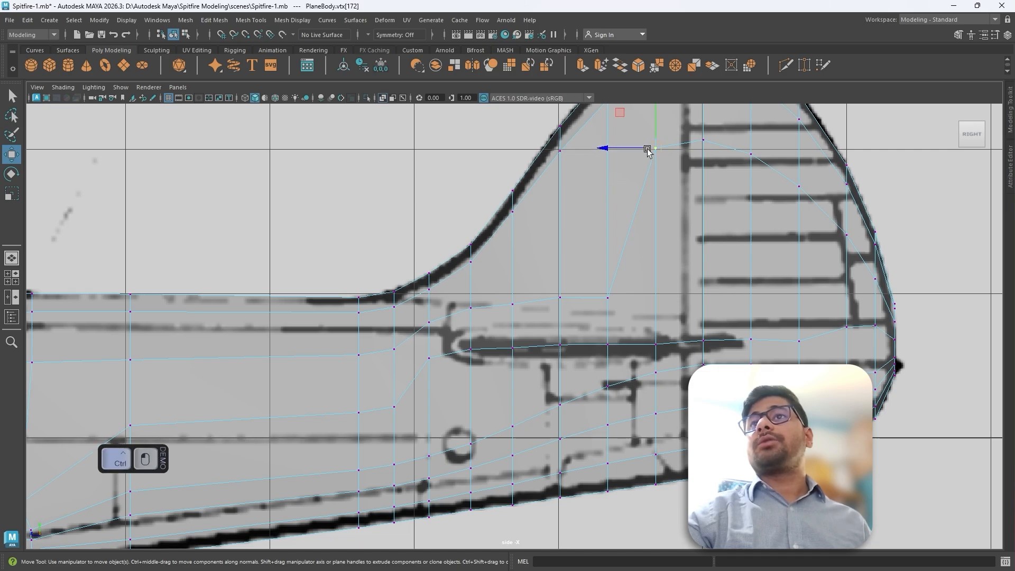
ctrl+drag(604, 149, 601, 300)
click(704, 138)
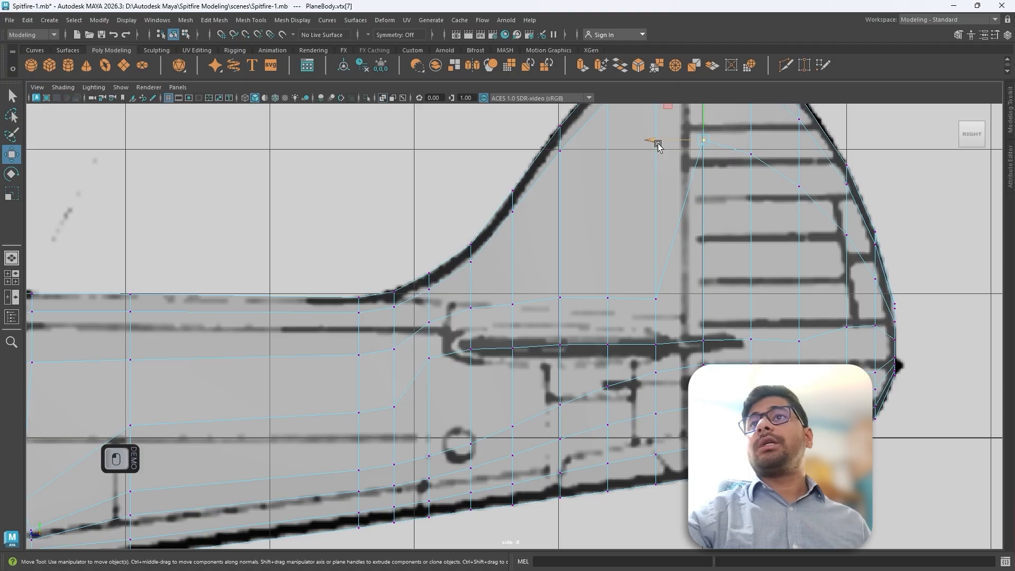
ctrl+drag(654, 143, 643, 311)
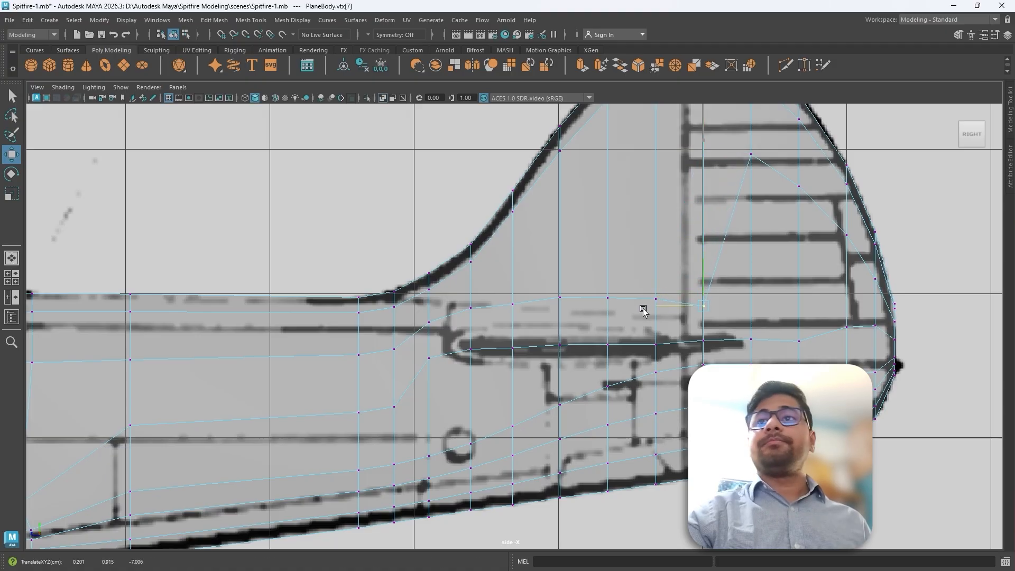
Lower the three upper-row vertices across the rudder so the row rises gradually towards the trailing edge
click(750, 154)
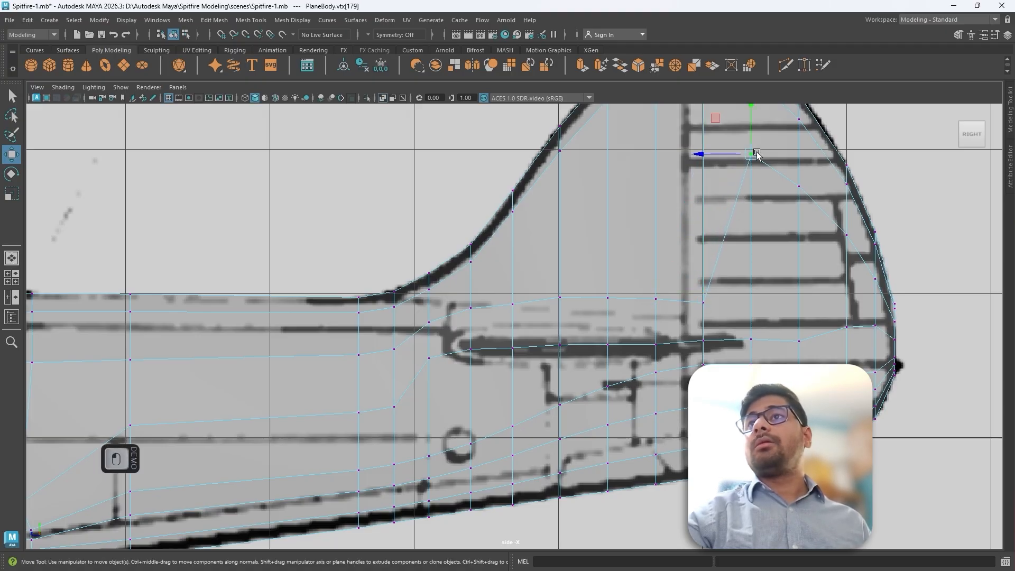
ctrl+drag(705, 157, 707, 316)
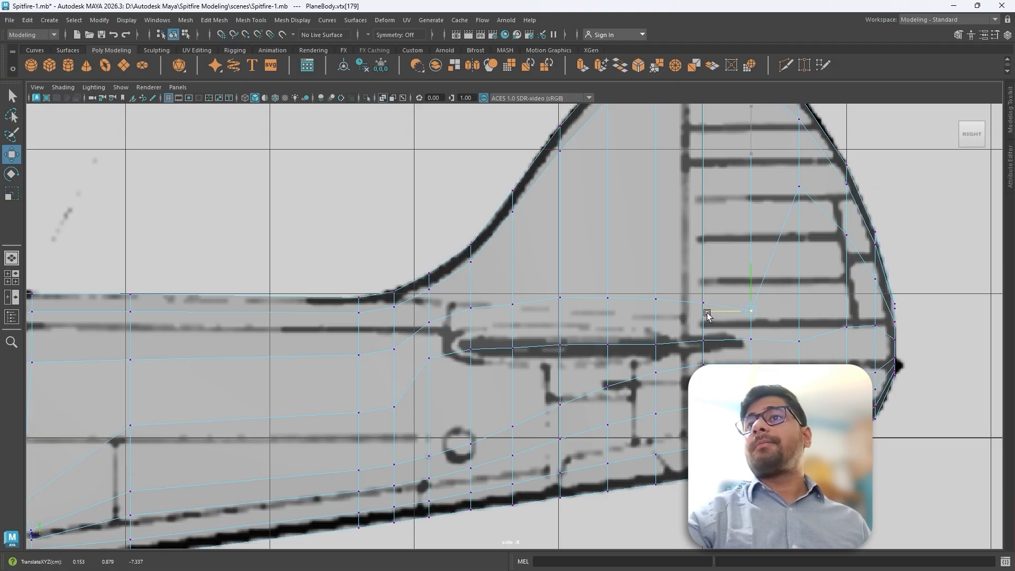
click(798, 185)
ctrl+drag(752, 193, 753, 274)
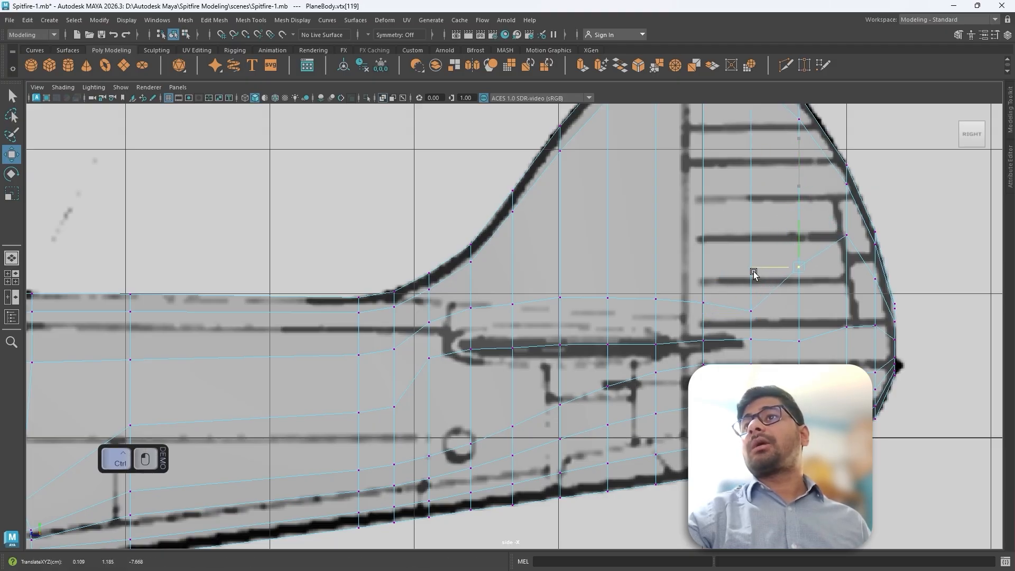
click(846, 236)
ctrl+drag(803, 228, 796, 261)
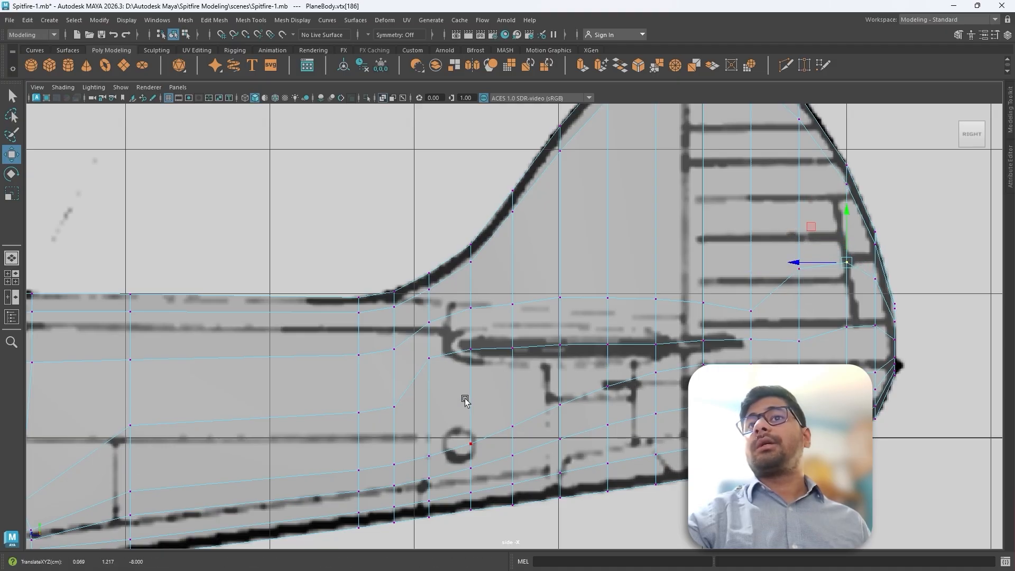
Raise the three forward vertices of the row below the tailplane root straight up to sit just beneath the root outline
click(429, 456)
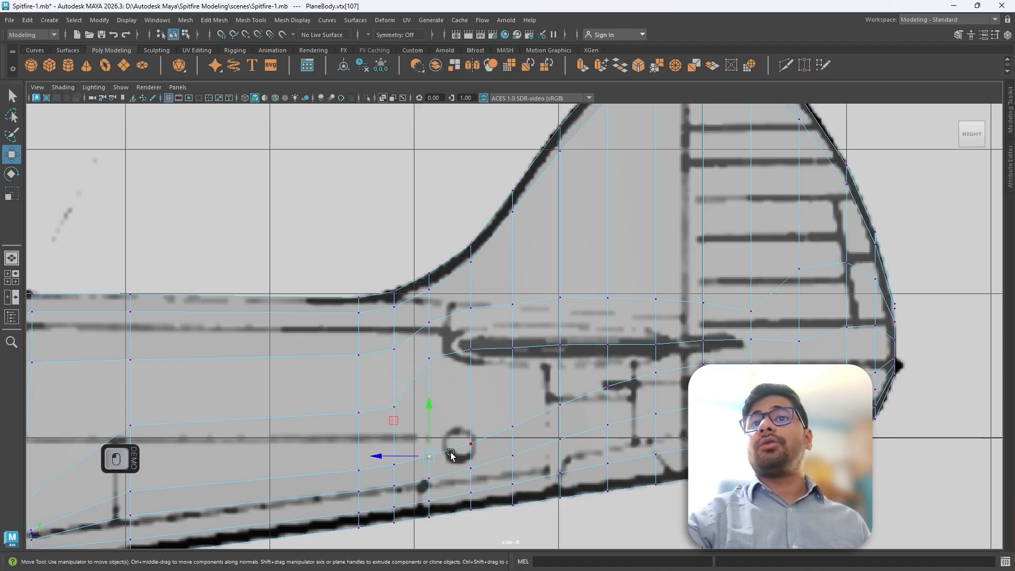
ctrl+drag(403, 447, 387, 391)
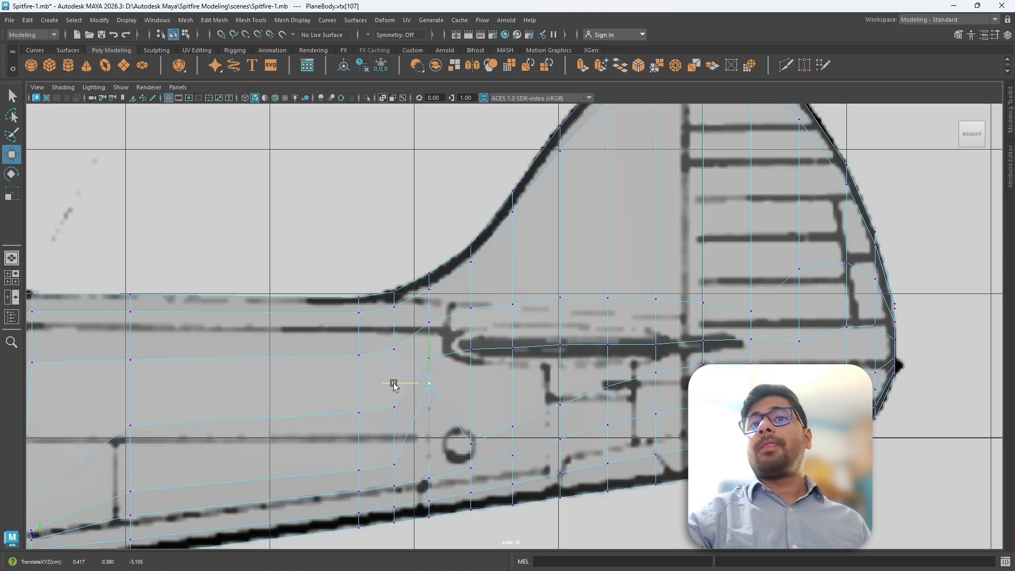
click(471, 444)
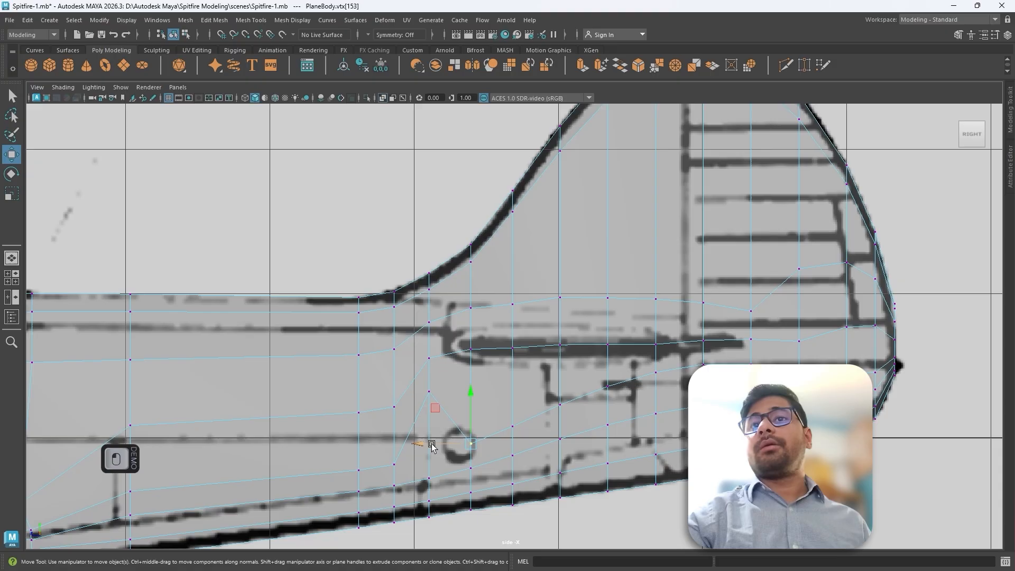
ctrl+drag(432, 445, 427, 399)
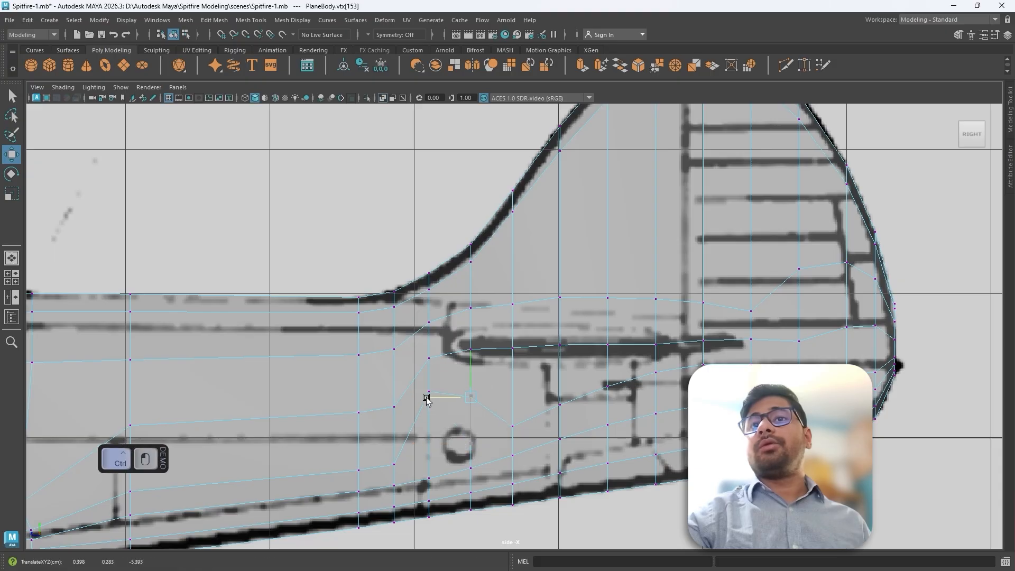
click(513, 426)
ctrl+drag(465, 425, 462, 386)
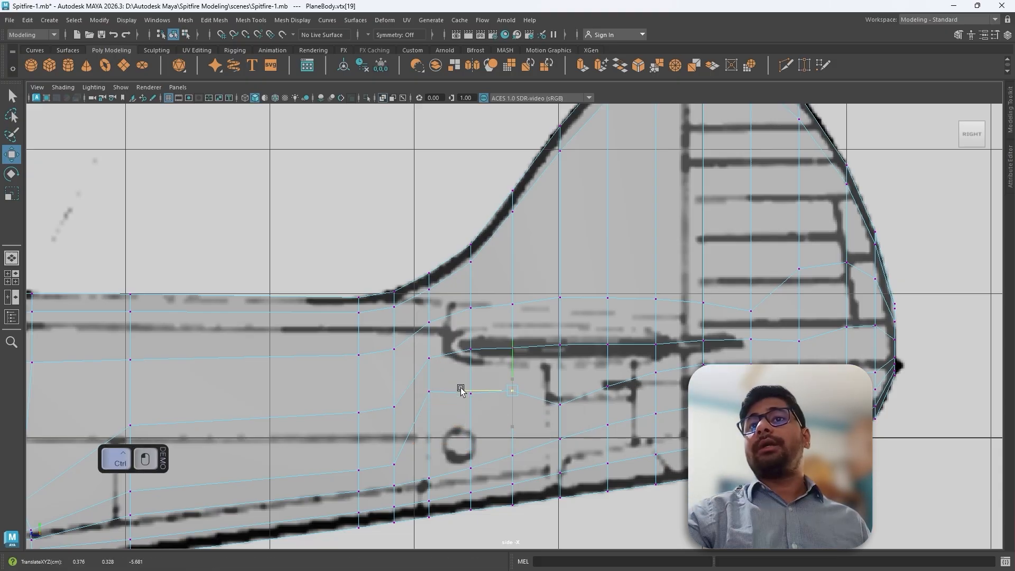
Raise the next four vertices of that row, up to the rudder hinge, so the row follows the tailplane root's underside
click(559, 404)
ctrl+drag(515, 404, 578, 377)
click(607, 386)
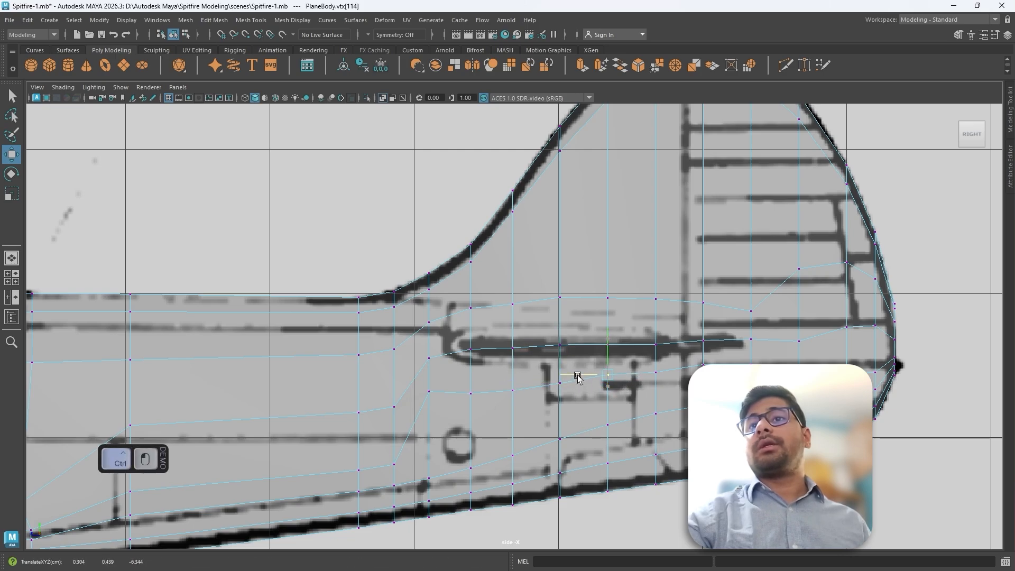
click(655, 371)
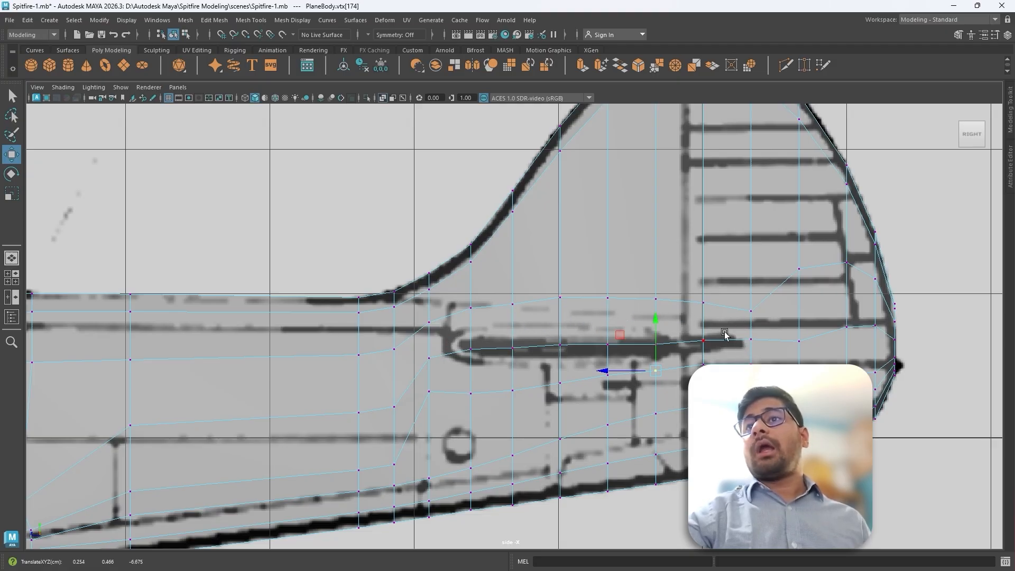
click(703, 365)
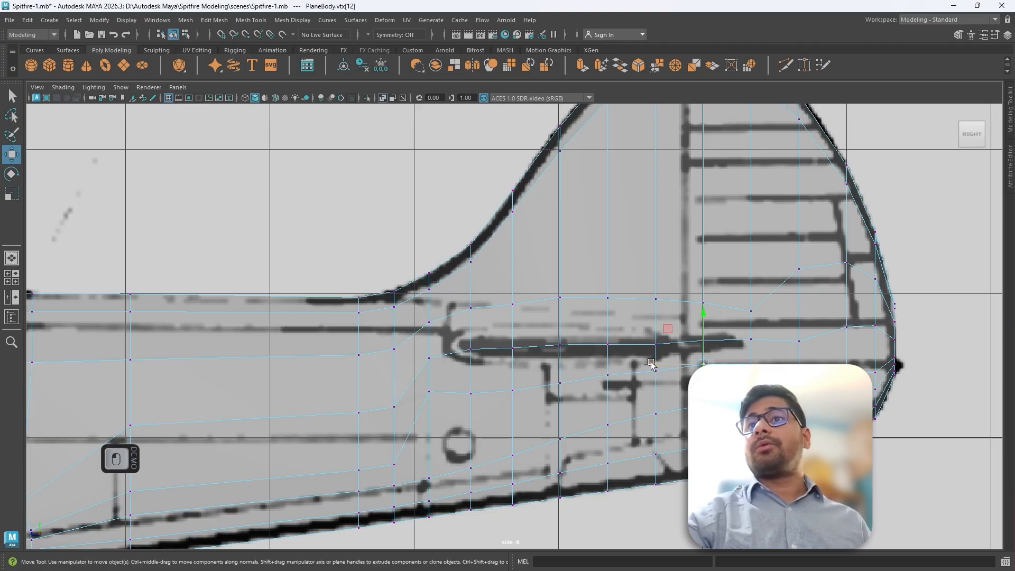
ctrl+drag(651, 363, 761, 304)
Shift the root line's rear vertex slightly aft and its front vertex slightly forward to round both ends of the root loop
click(751, 365)
click(745, 338)
click(429, 358)
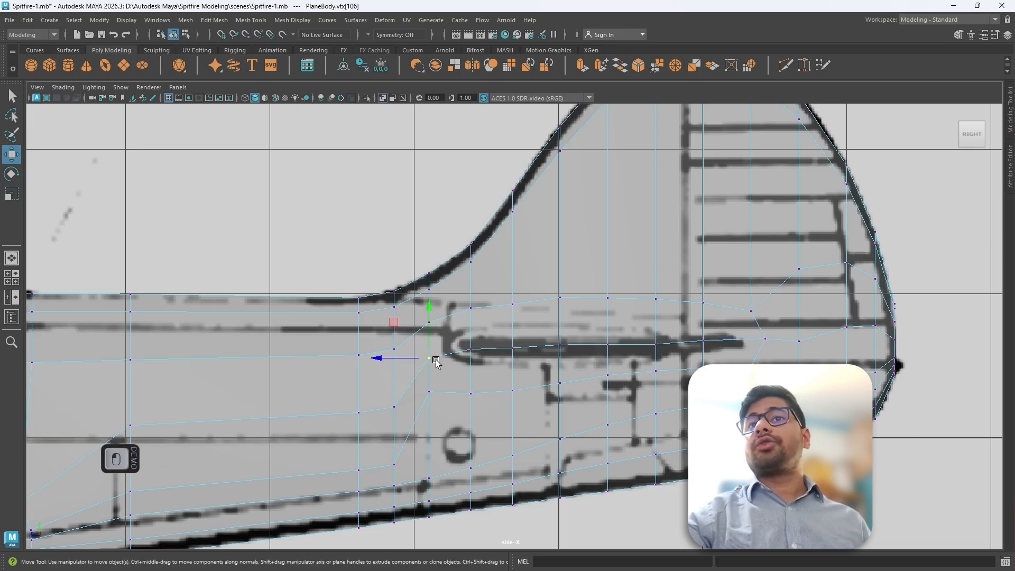
ctrl+drag(426, 324, 419, 324)
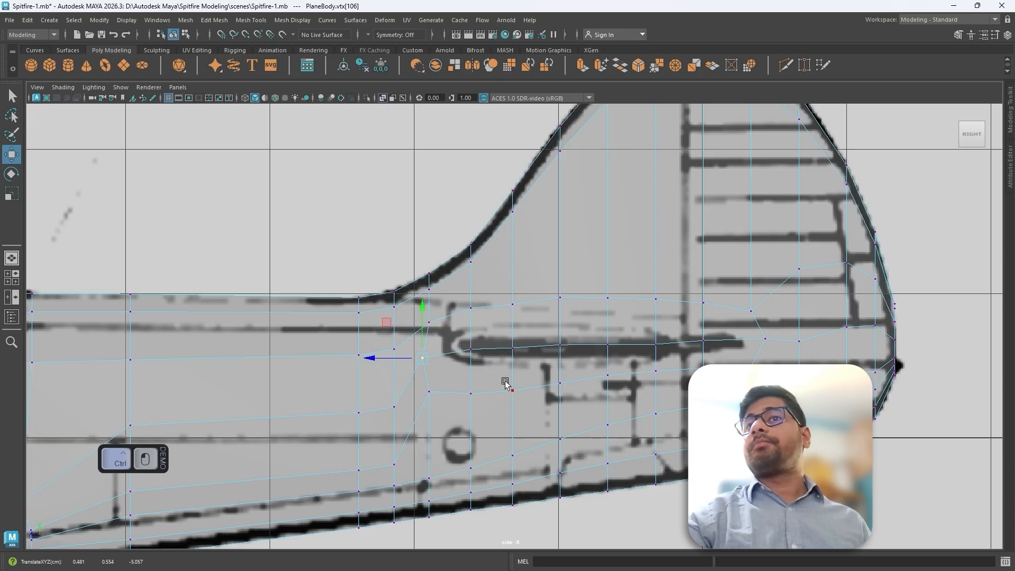
Extrude the two rows of faces surrounding the tailplane root inward with an offset of 0.05
right_click(479, 335)
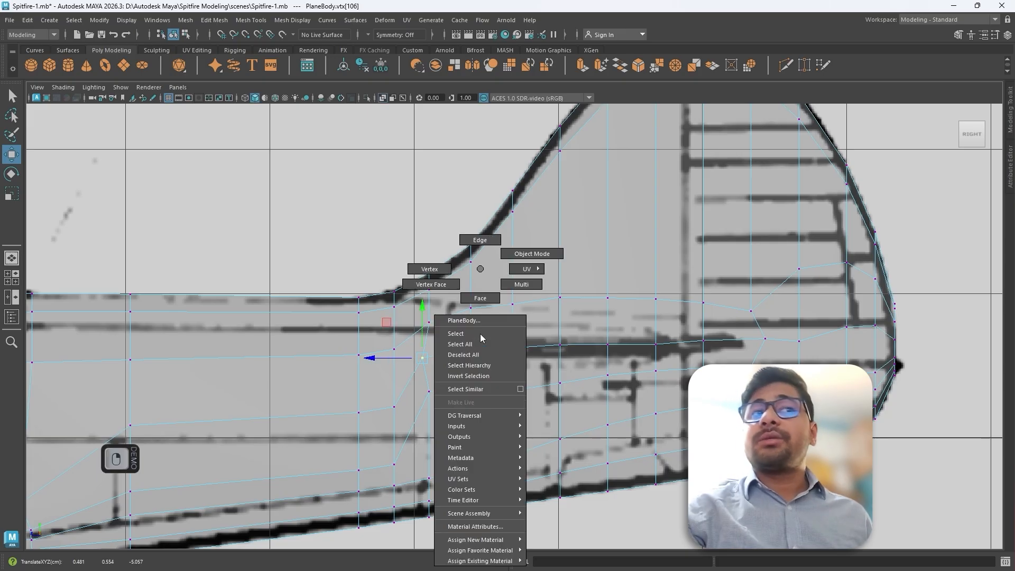
click(479, 298)
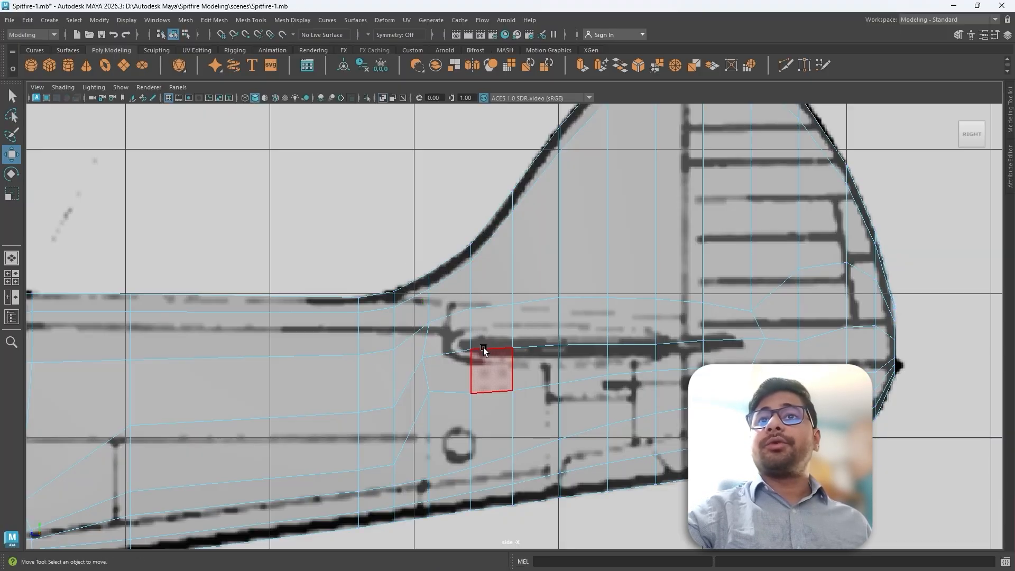
click(451, 334)
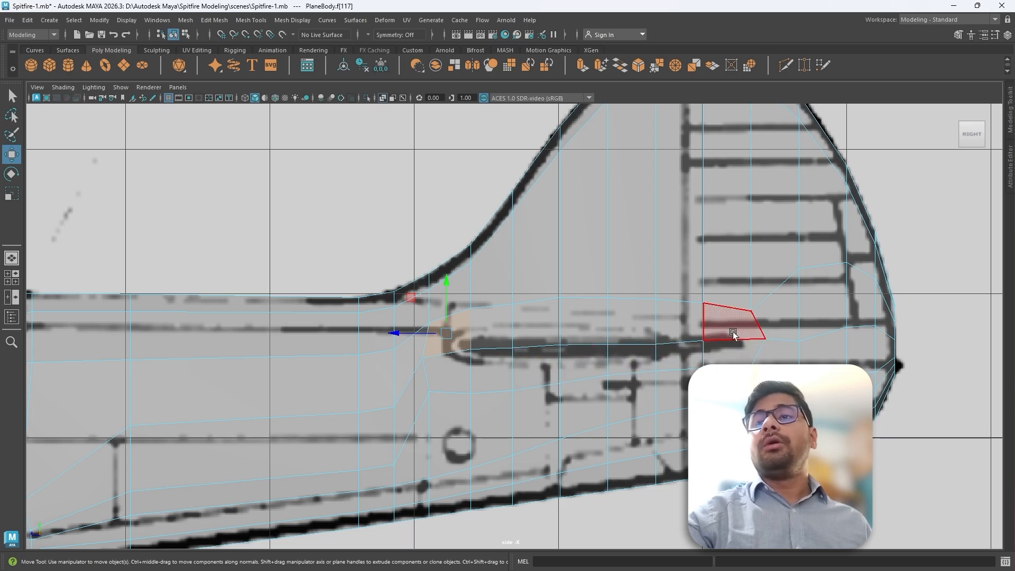
drag(731, 324, 454, 359)
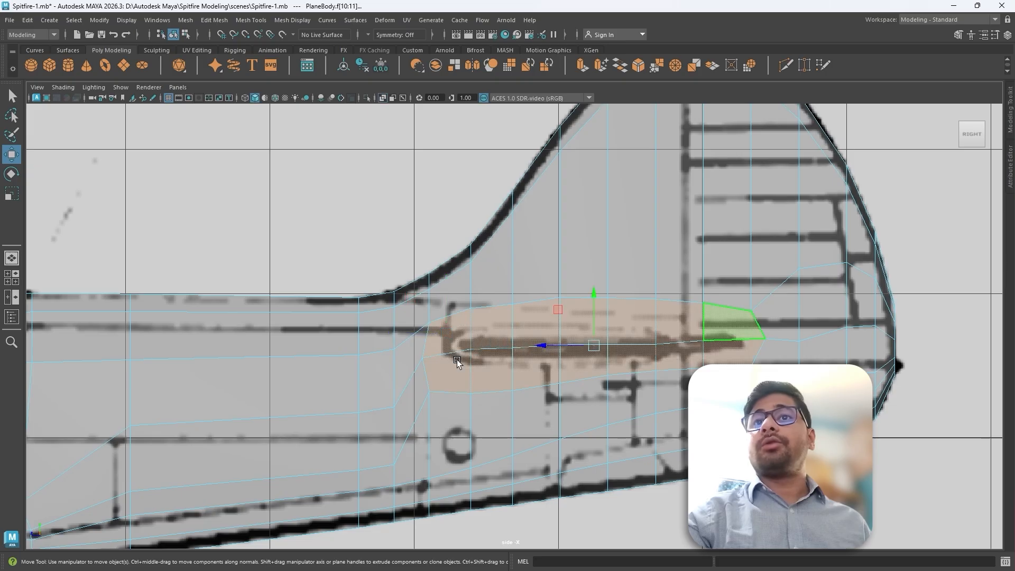
click(676, 335)
drag(732, 328, 452, 360)
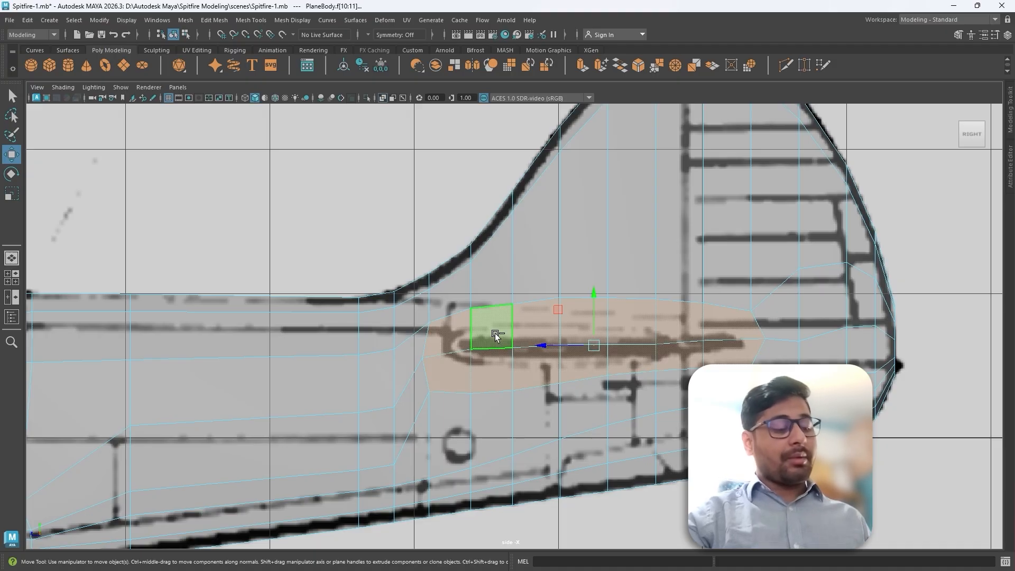
key(ctrl+e)
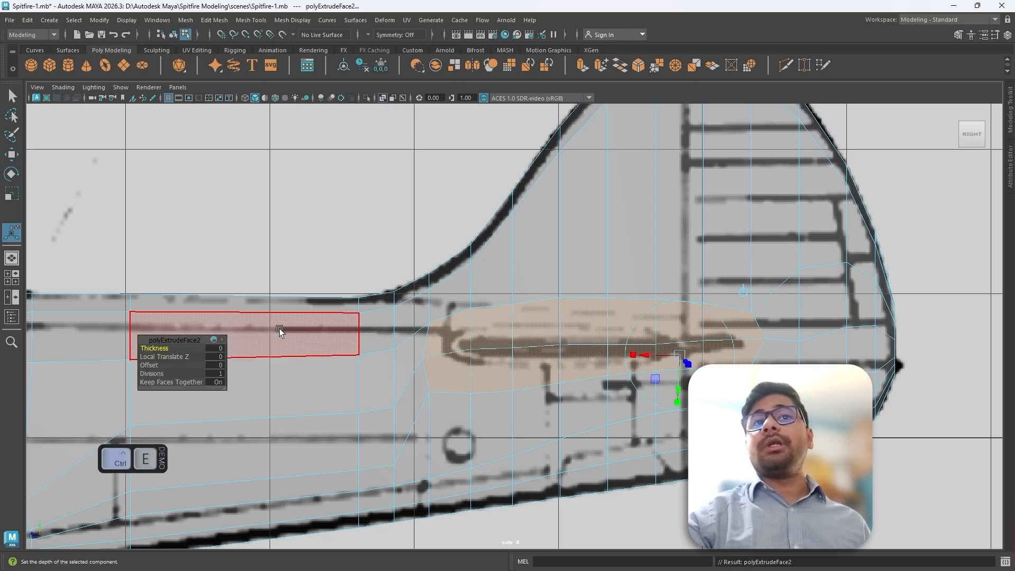
drag(166, 340, 344, 252)
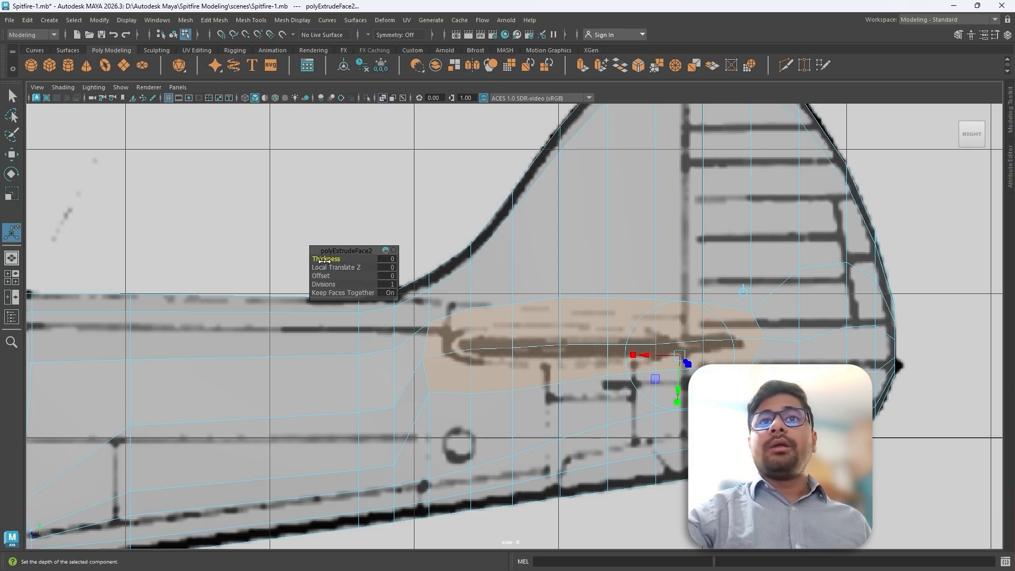
middle_drag(327, 259, 331, 258)
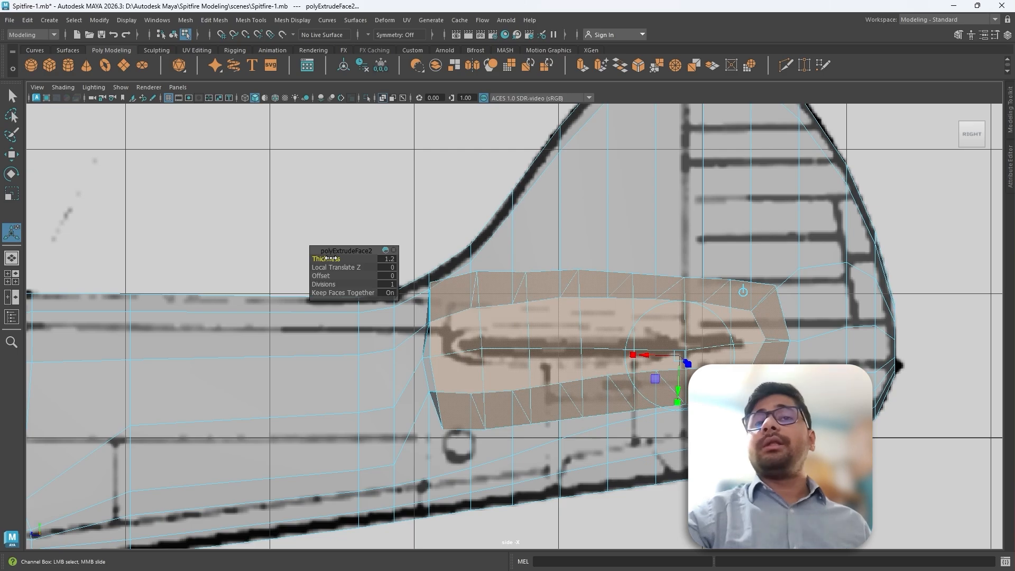
key(ctrl+z)
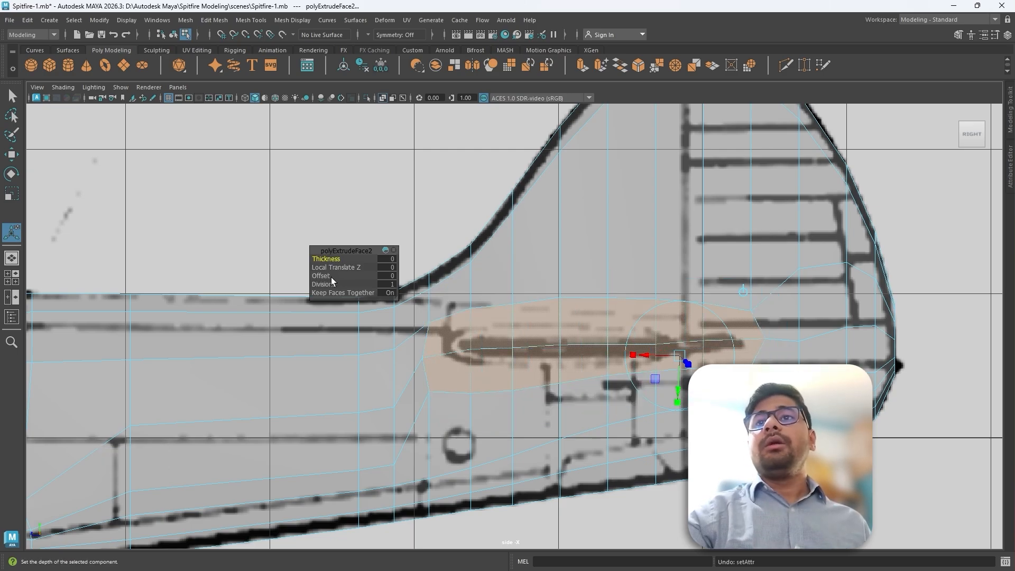
middle_drag(320, 276, 324, 278)
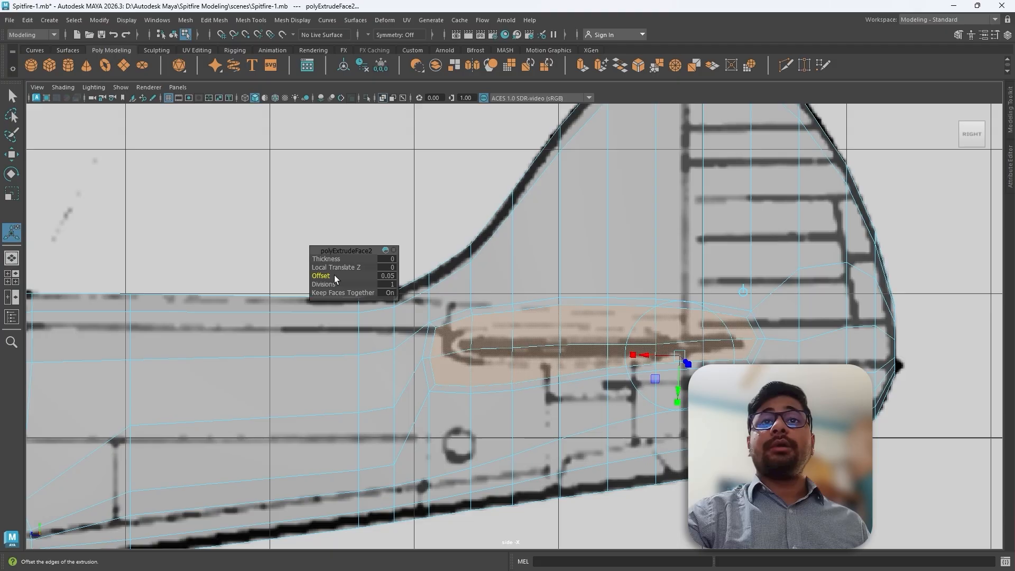
key(q)
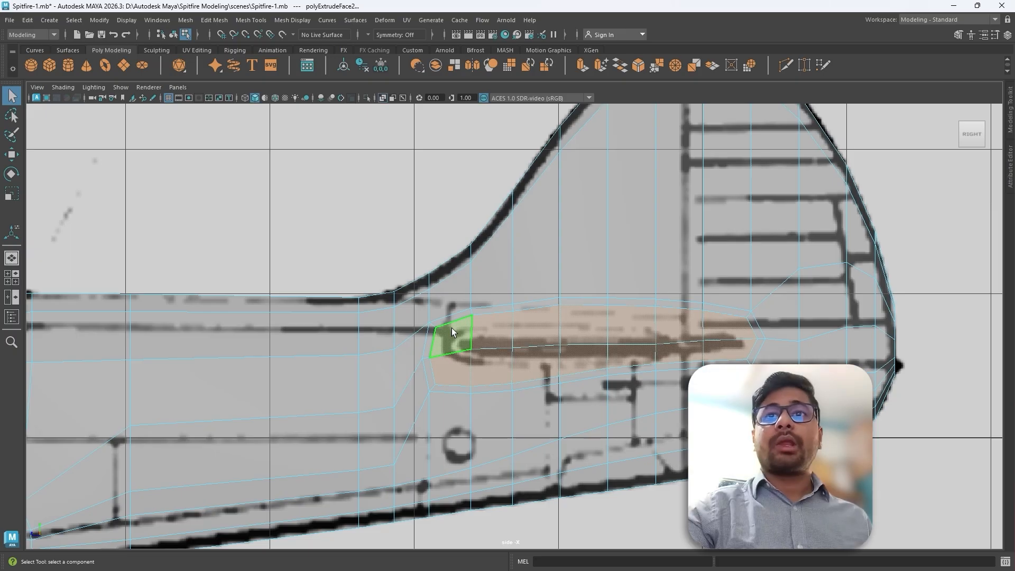
Delete the inset faces over the tailplane root to open a hole in the fuselage side
right_drag(461, 328, 411, 269)
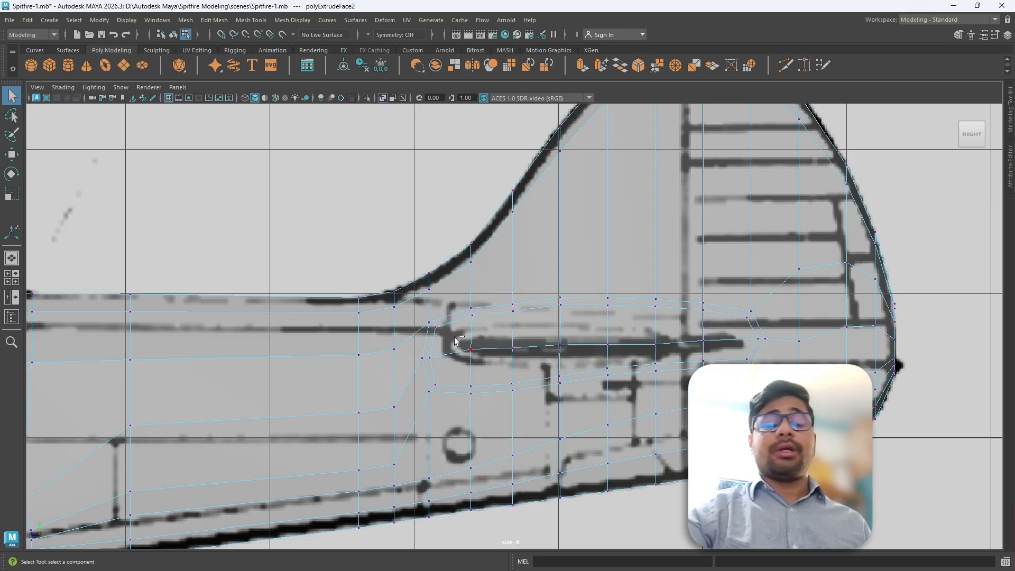
key(ctrl+z)
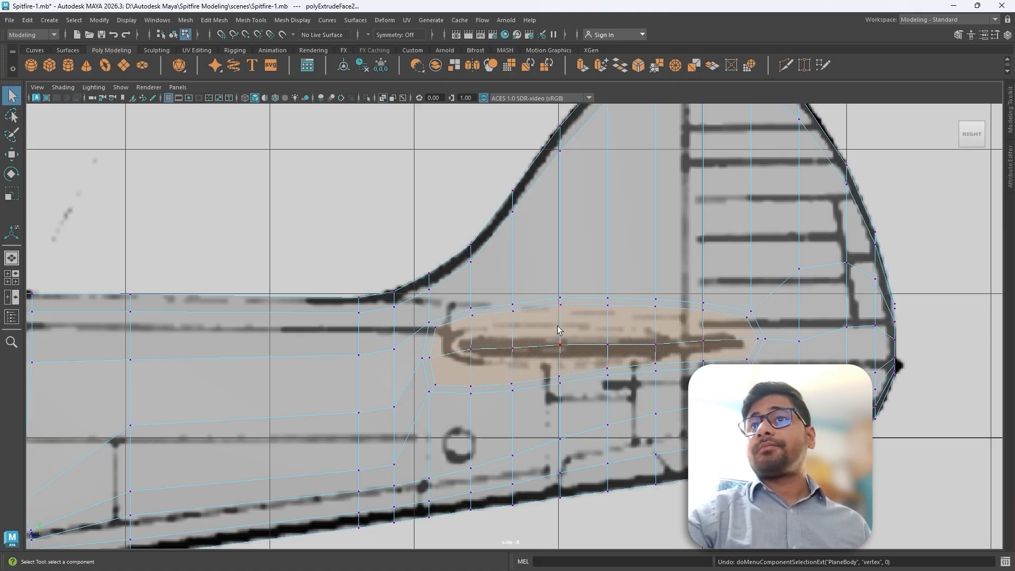
right_drag(553, 267, 557, 296)
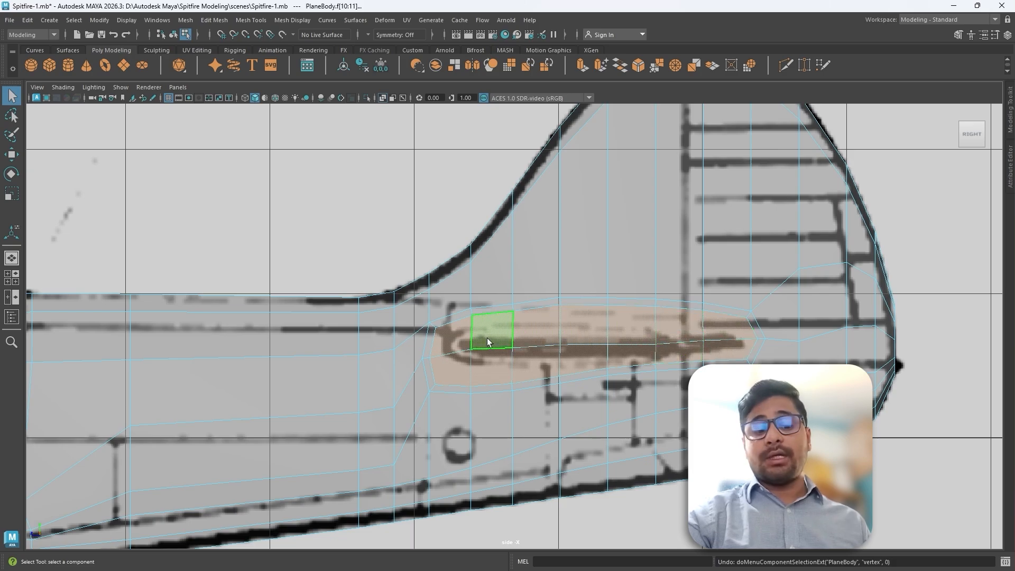
key(Delete)
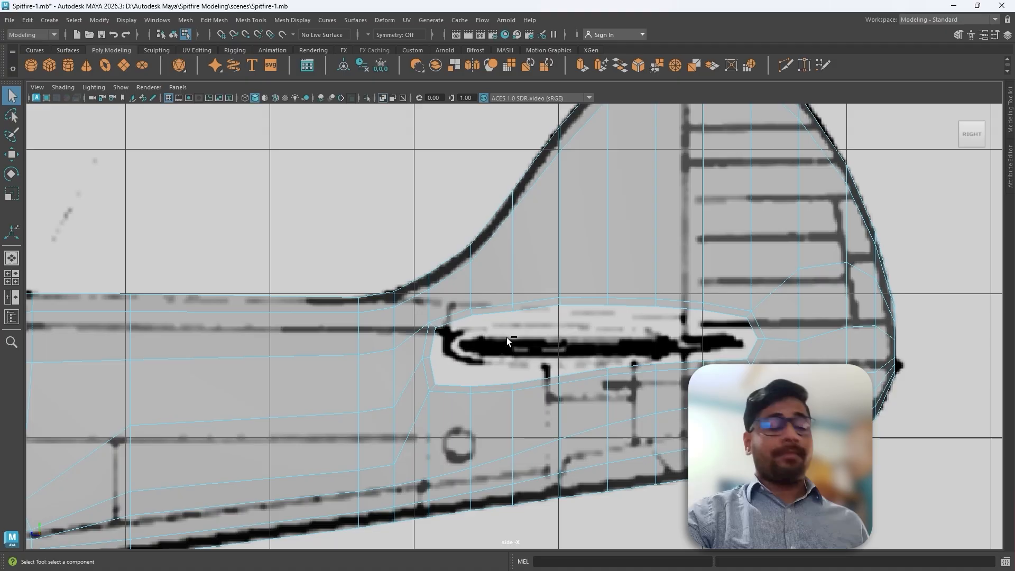
Examine the tailplane opening on the tail in the perspective view and return to the side view
key(space)
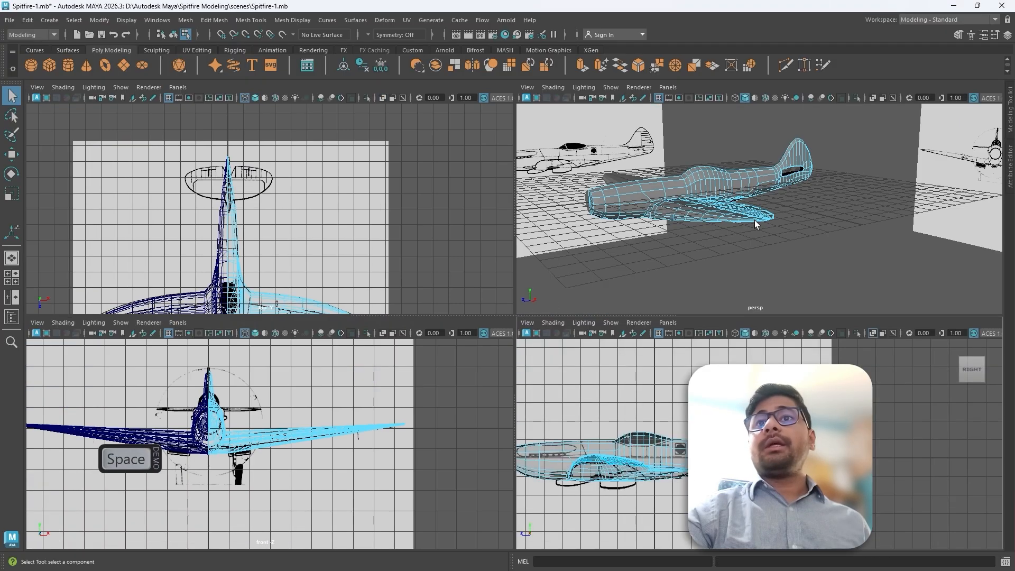
key(space)
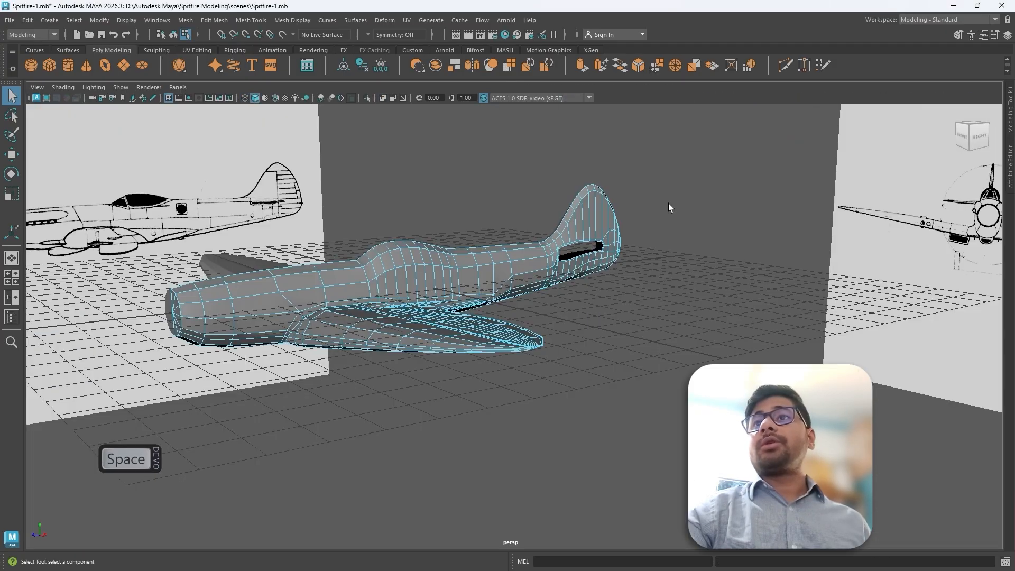
scroll(620, 280, up, 5)
alt+drag(539, 282, 710, 275)
alt+drag(585, 252, 498, 304)
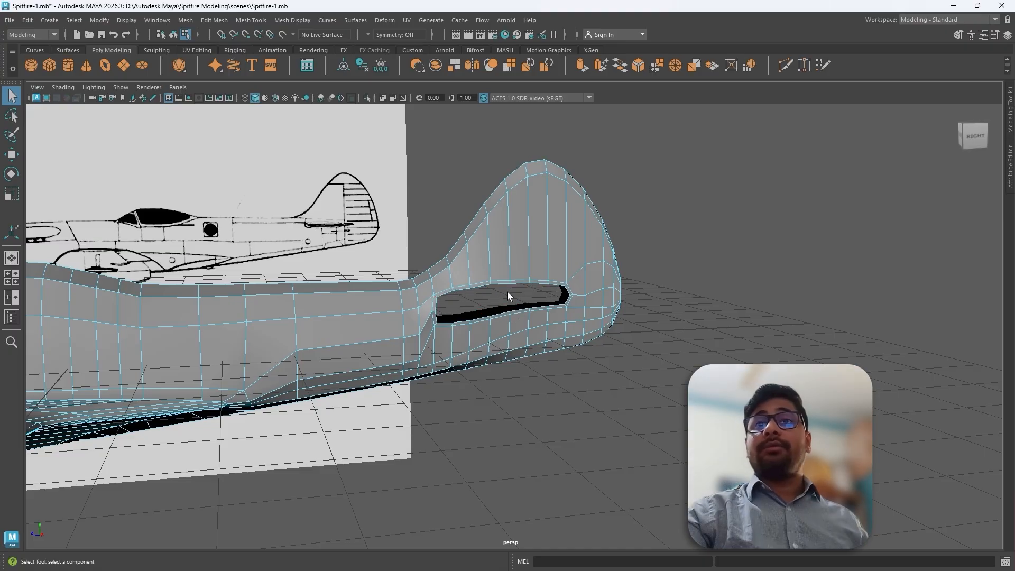
key(space)
key(space)
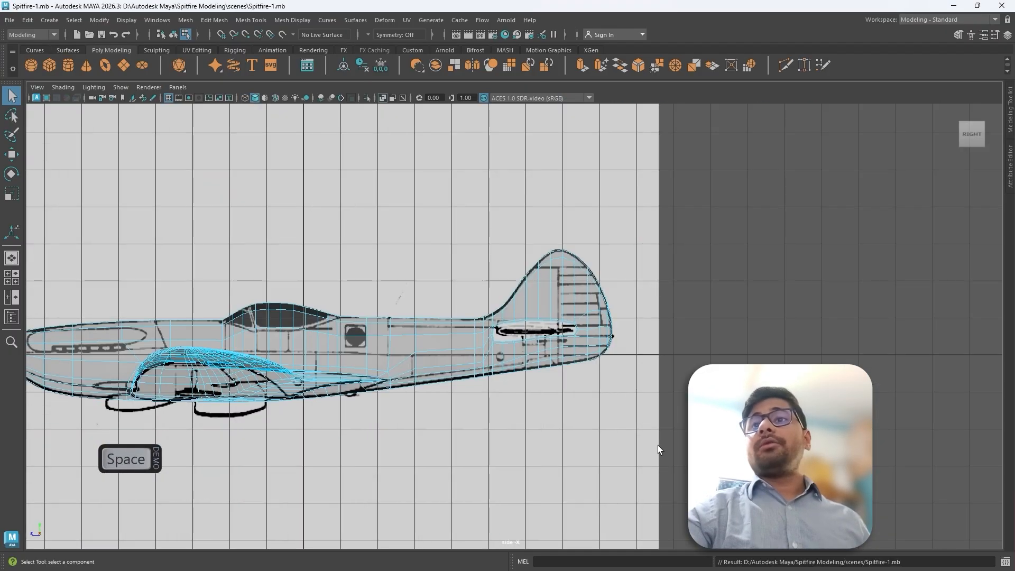
Move the opening's front upper corner vertex and the adjacent upper-edge vertex inward towards the blueprint's tailplane root outline
scroll(558, 323, up, 2)
scroll(558, 321, up, 8)
alt+middle_drag(532, 331, 408, 305)
right_drag(336, 284, 293, 270)
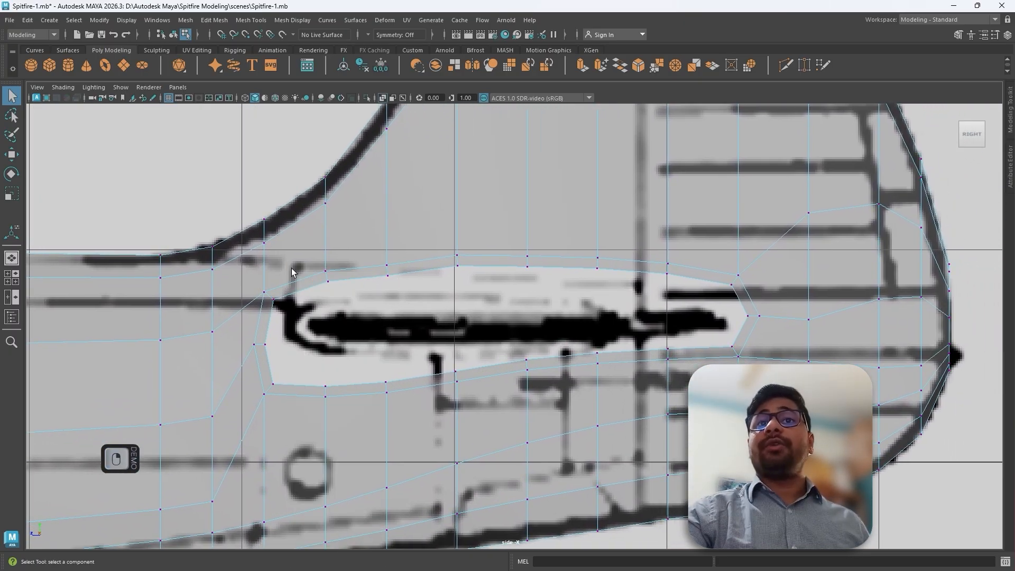
scroll(308, 324, up, 1)
alt+middle_drag(309, 325, 396, 303)
click(320, 279)
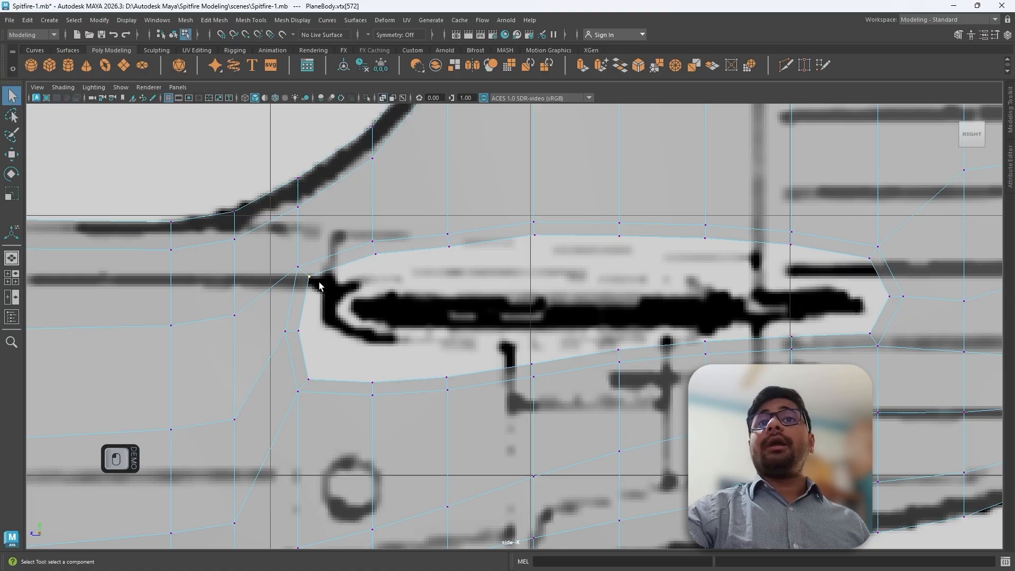
key(ctrl+e)
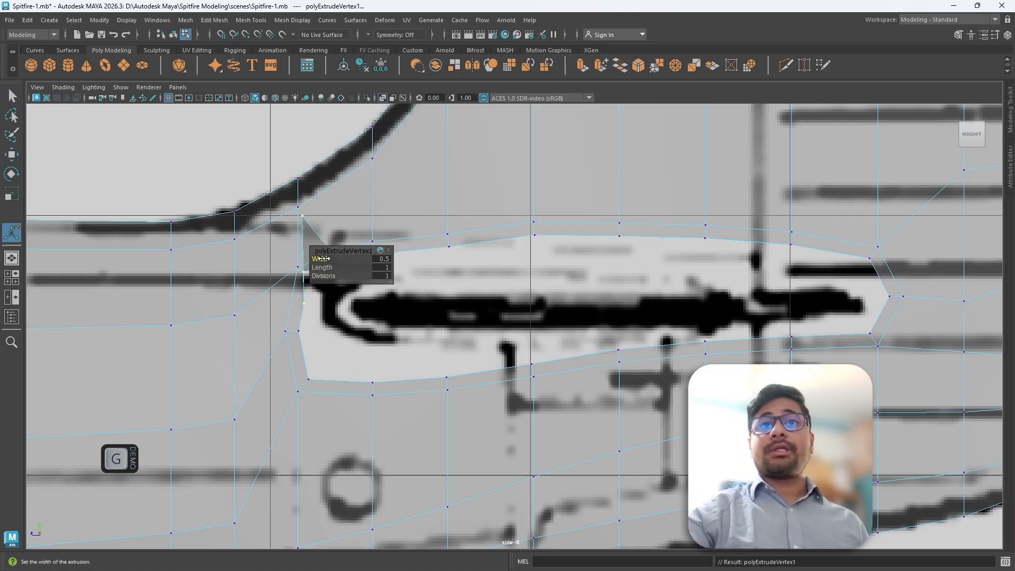
key(ctrl+z)
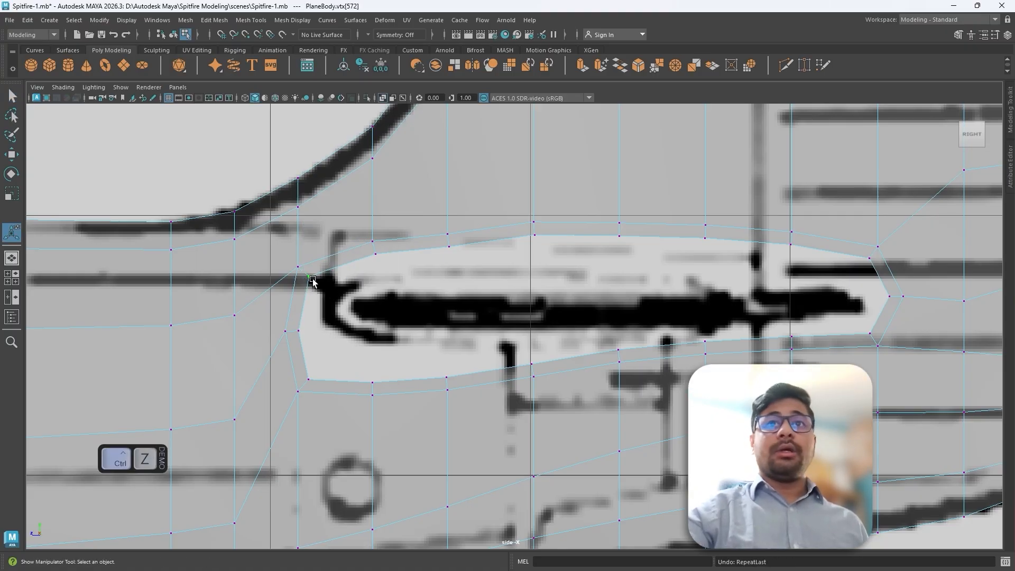
key(w)
mouse_move(317, 281)
mouse_down()
mouse_move(340, 286)
mouse_move(327, 285)
mouse_up()
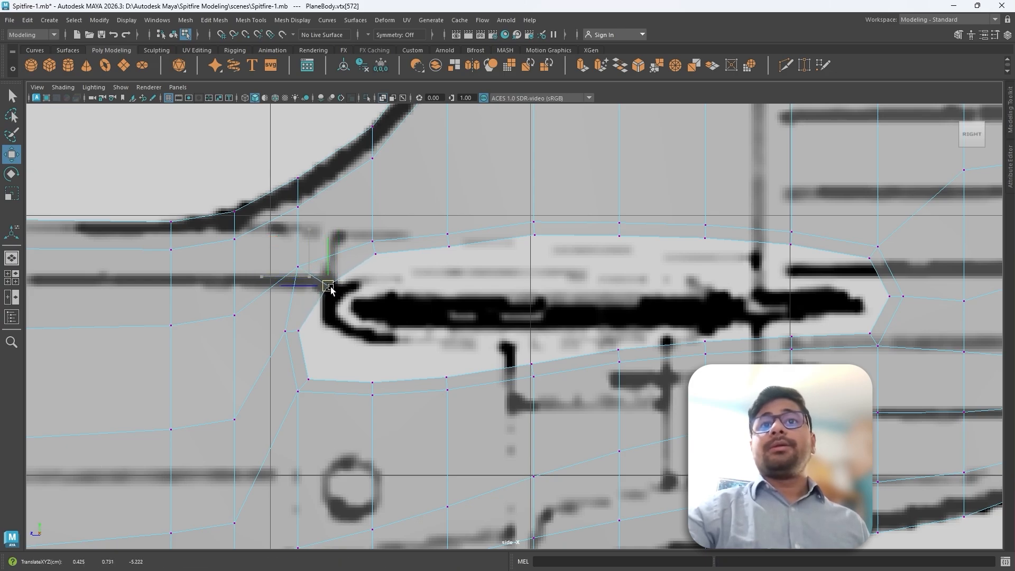
click(373, 253)
drag(374, 254, 366, 272)
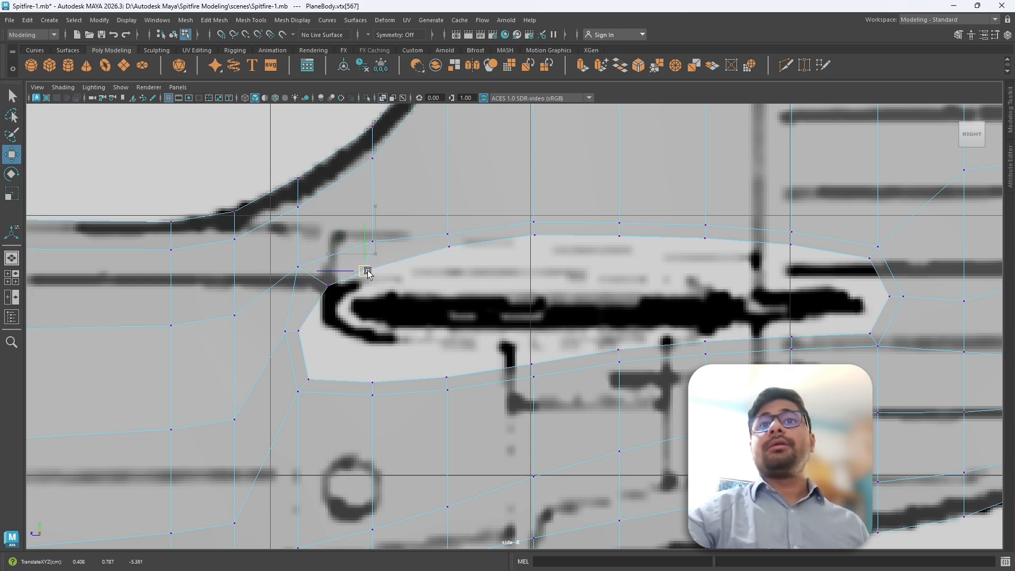
Lower the remaining upper-edge vertices of the tailplane opening one by one towards the blueprint's tailplane root outline
click(448, 247)
drag(448, 249, 444, 268)
click(534, 235)
drag(534, 236, 535, 267)
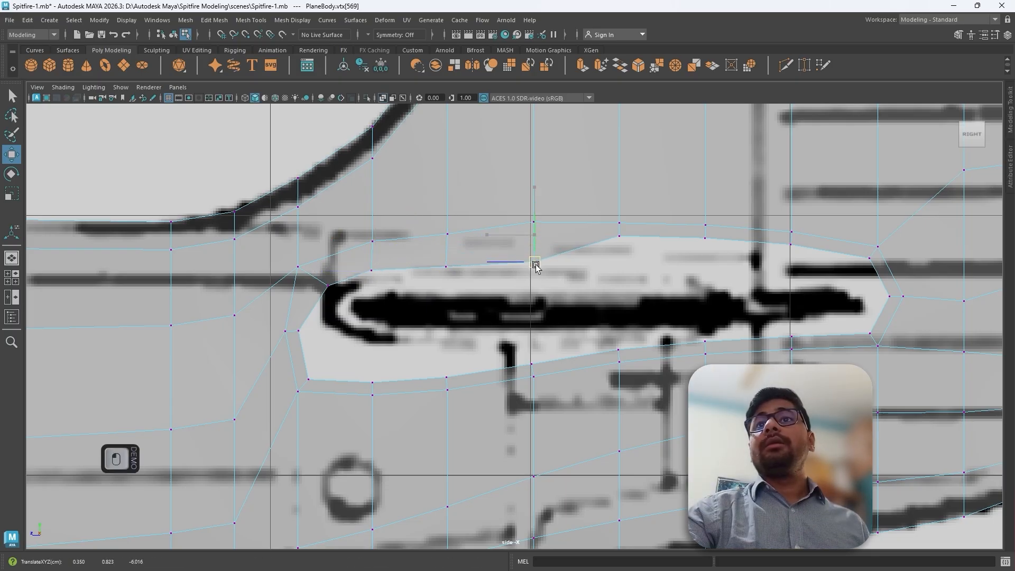
drag(618, 236, 621, 271)
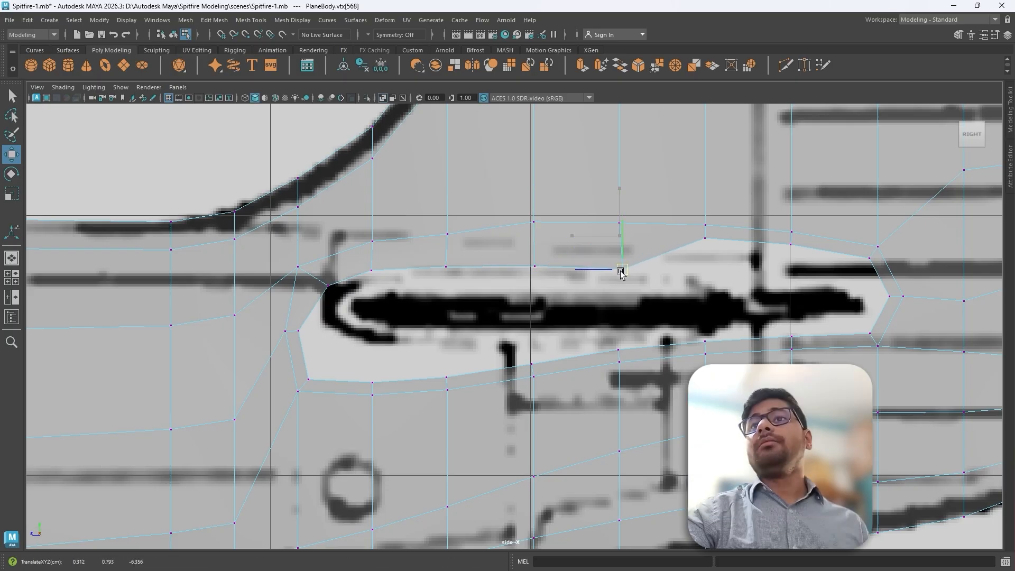
click(705, 237)
drag(706, 237, 708, 278)
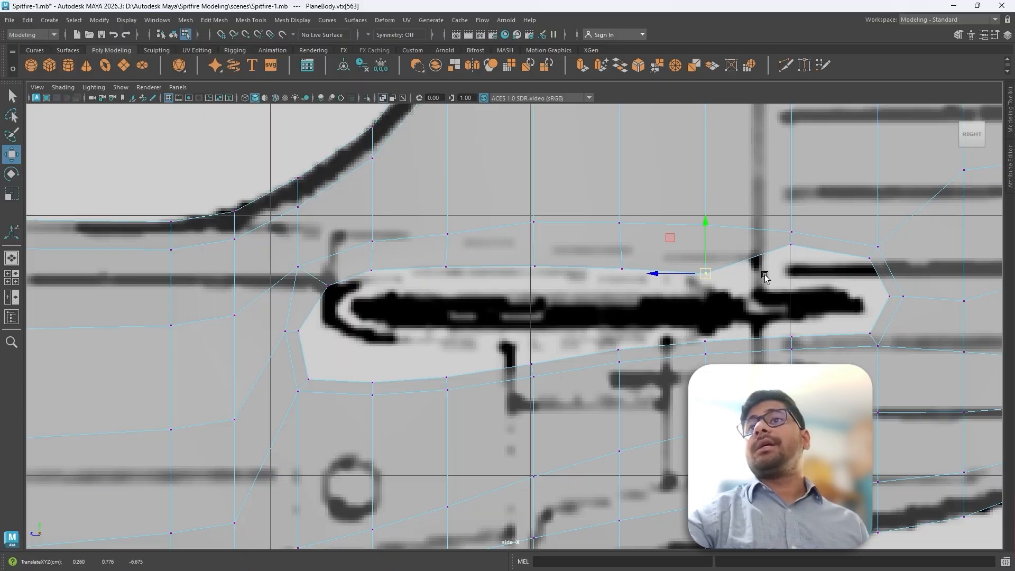
click(798, 249)
drag(797, 249, 793, 284)
Pull the opening's three rear-end vertices in around the pointed trailing tip of the tailplane root
drag(865, 265, 858, 323)
click(889, 295)
click(869, 334)
Raise the opening's lower-edge vertices from rear to front to follow the underside of the blueprint's tailplane root
click(790, 336)
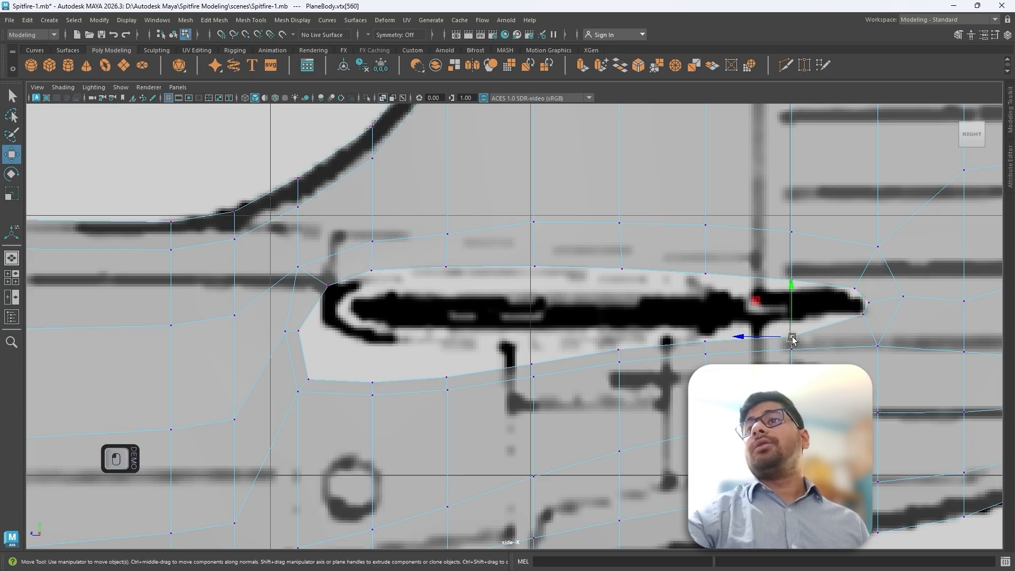
drag(790, 336, 787, 325)
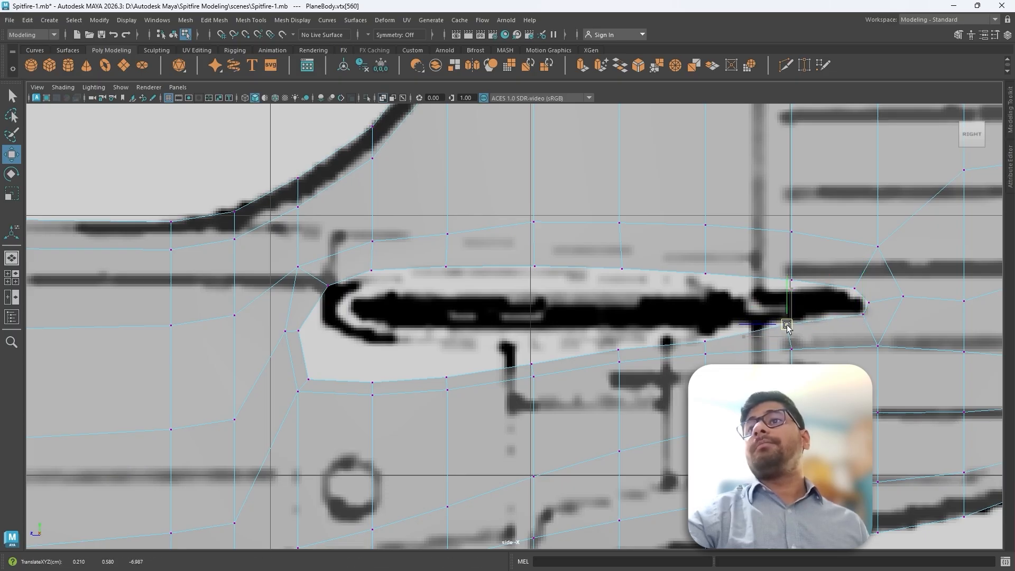
click(706, 342)
drag(705, 342, 702, 332)
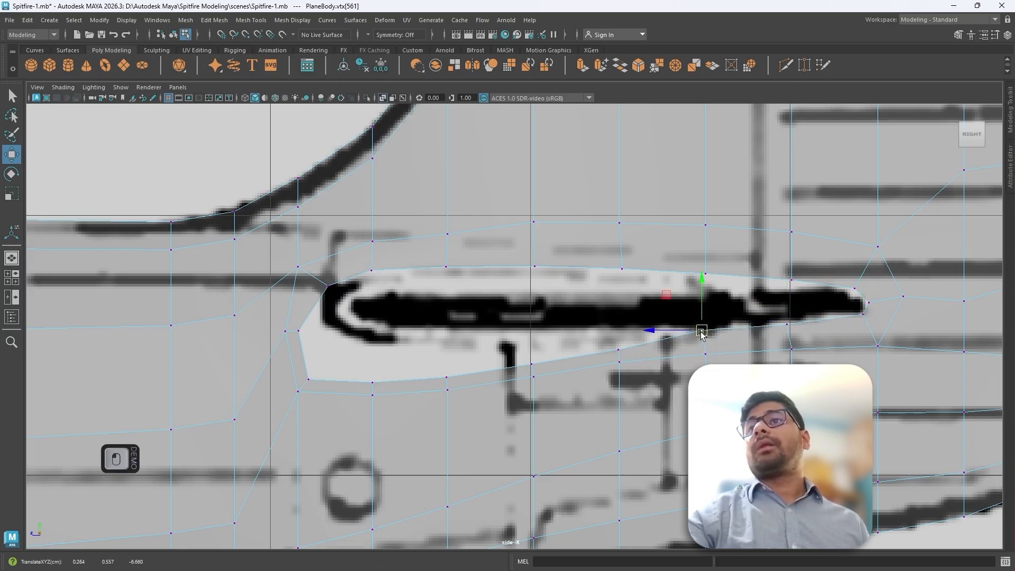
click(620, 349)
drag(619, 349, 616, 343)
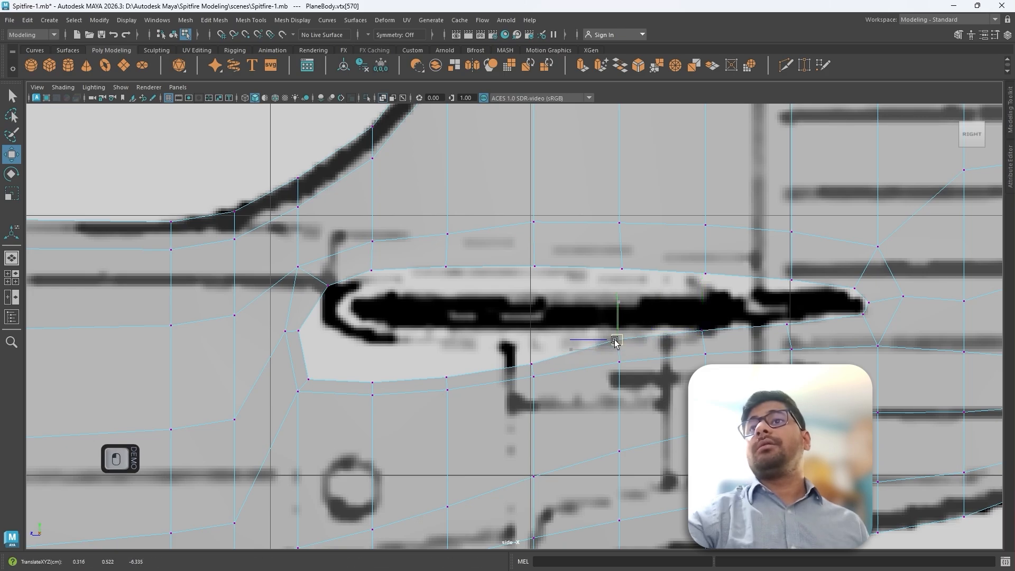
click(530, 363)
drag(531, 363, 527, 346)
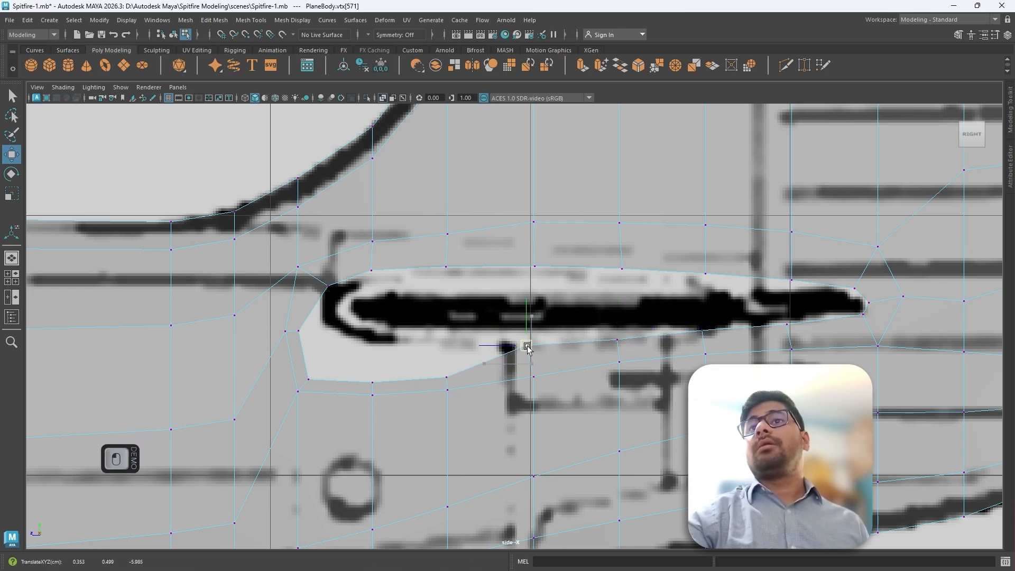
click(450, 377)
Save the scene and move the opening's front lower corner and foremost vertices onto the root's rounded leading edge
key(ctrl+s)
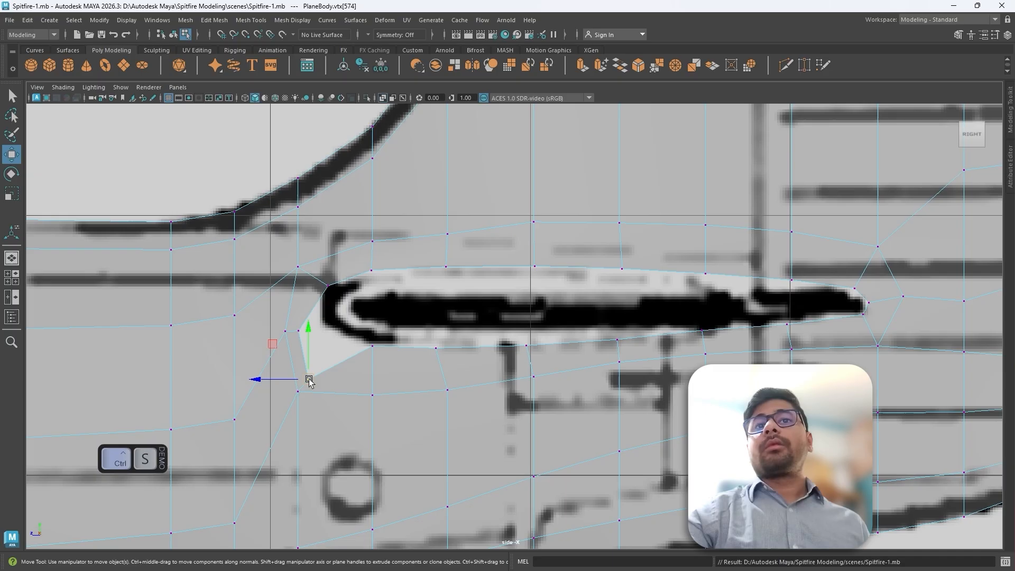
drag(309, 379, 317, 315)
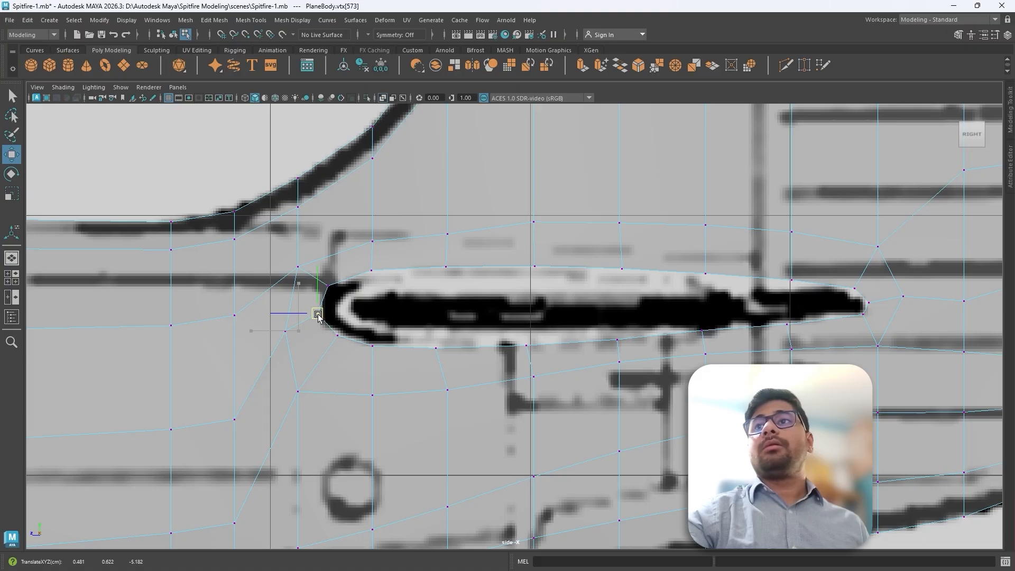
Fine-tune the opening's upper-edge vertices so the border forms a smooth curve along the tailplane root
drag(791, 279, 794, 285)
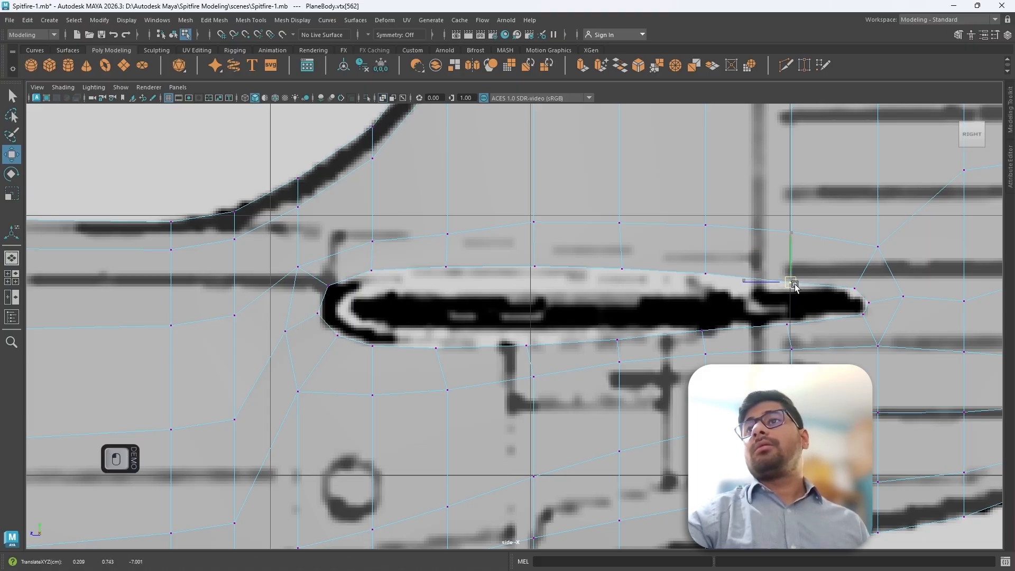
click(706, 274)
drag(709, 277, 712, 280)
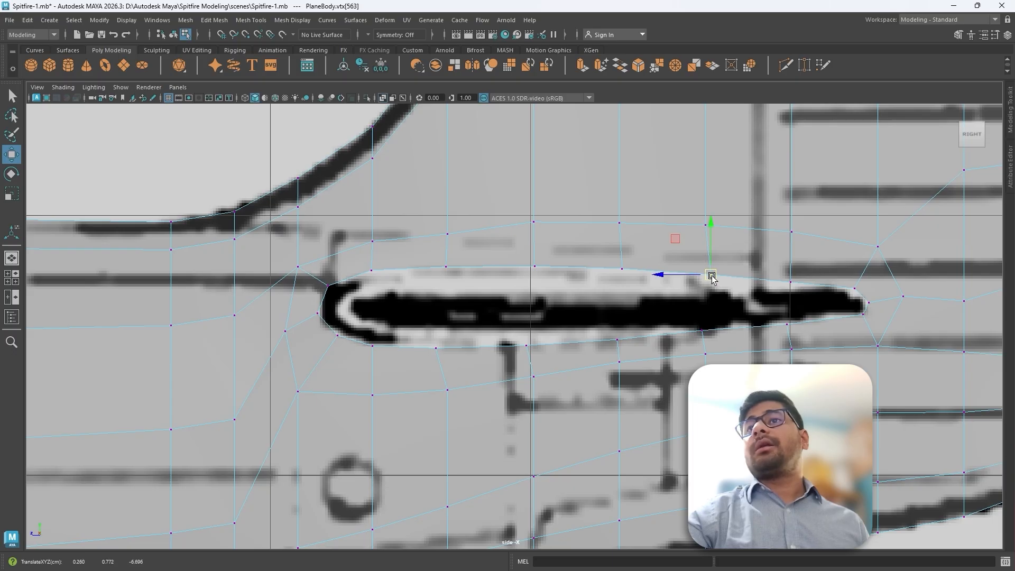
click(622, 269)
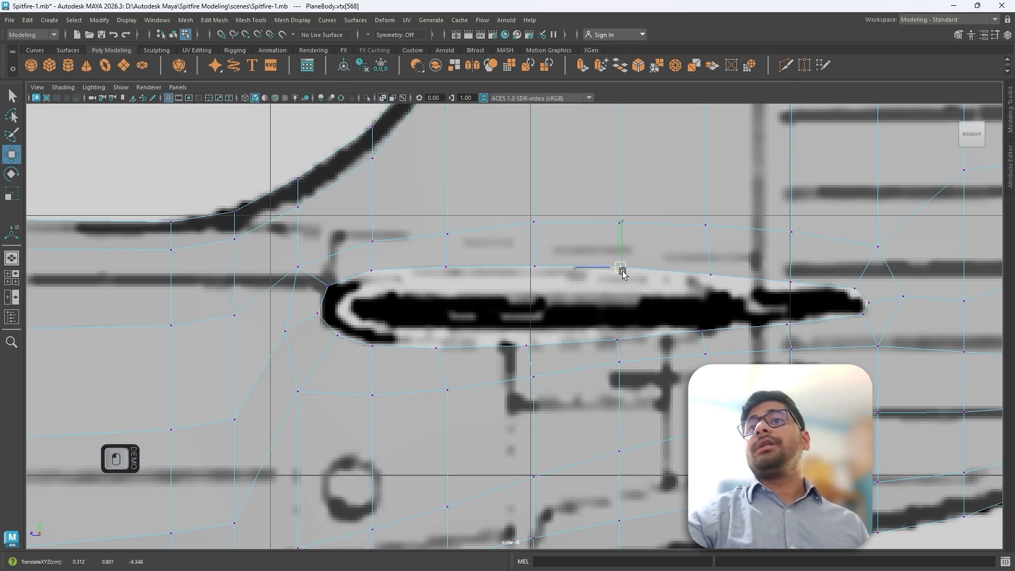
click(533, 267)
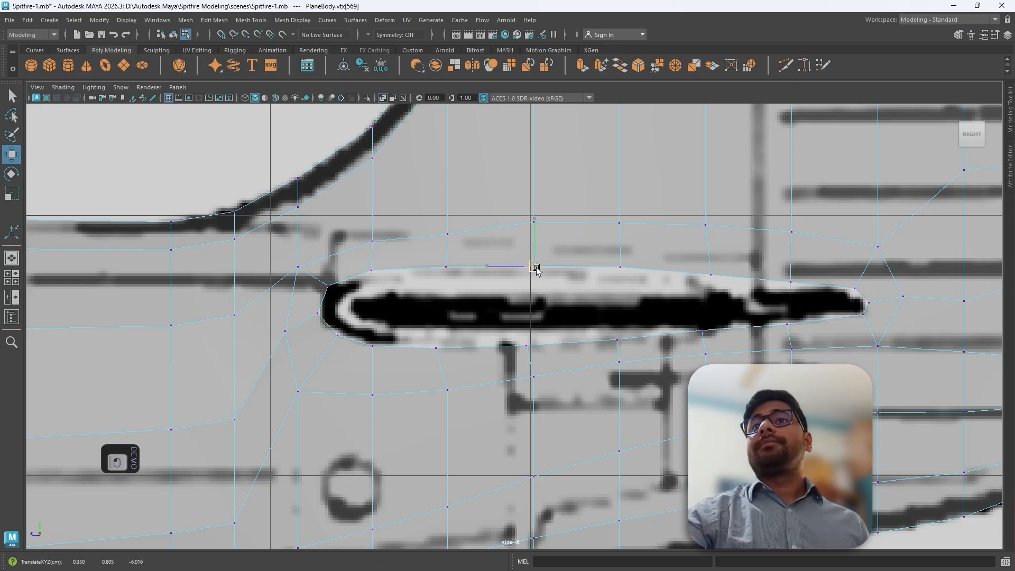
click(447, 268)
drag(447, 270, 448, 268)
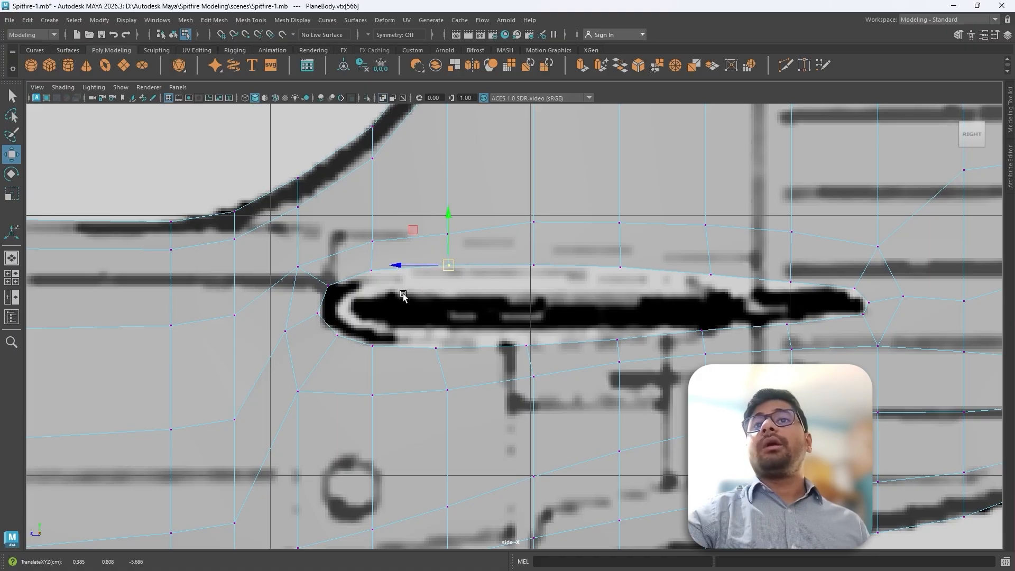
click(790, 281)
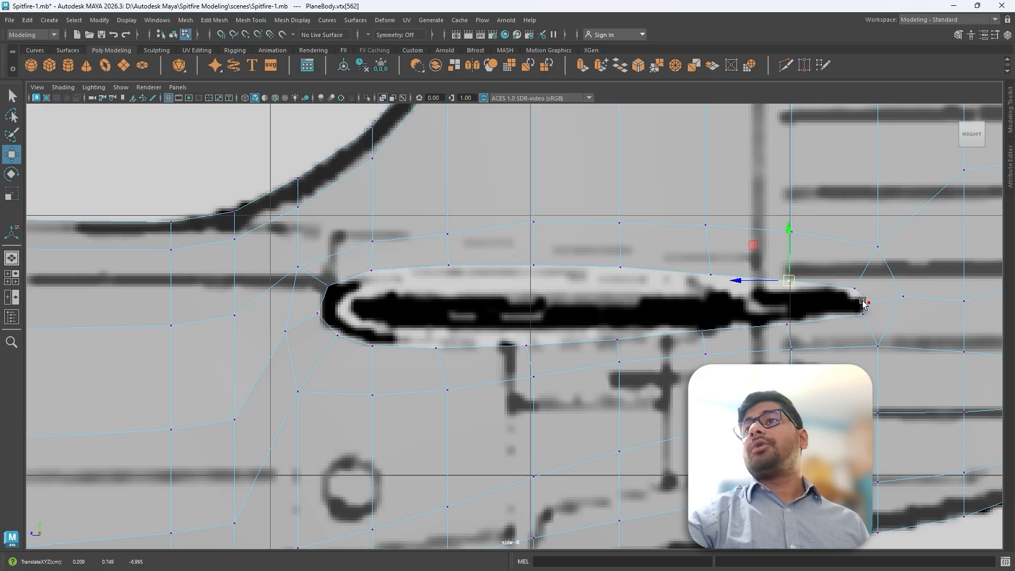
Refine the opening's rear lower corner vertex and the neighbouring lower-edge vertices against the blueprint outline
click(861, 317)
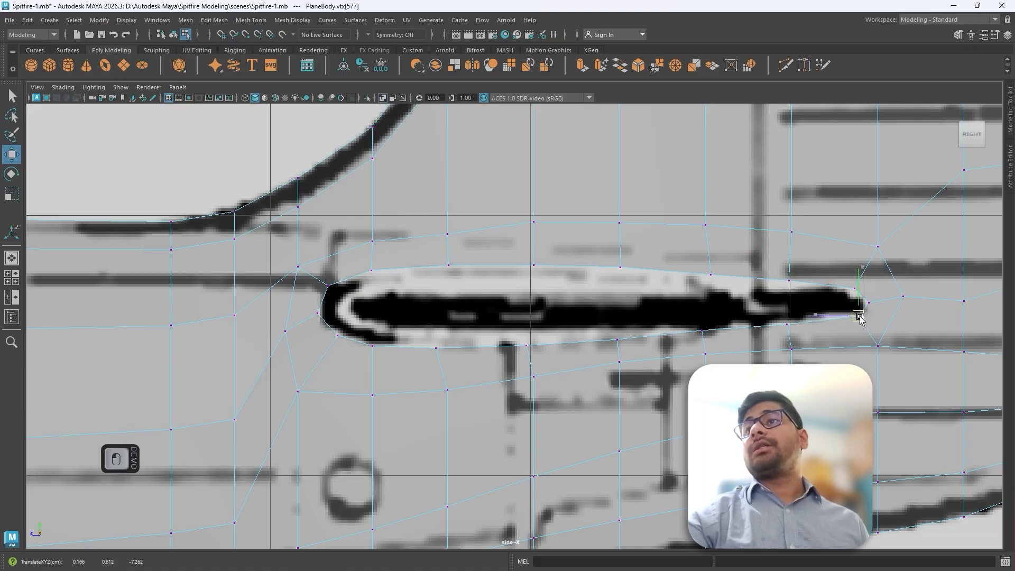
scroll(814, 343, up, 3)
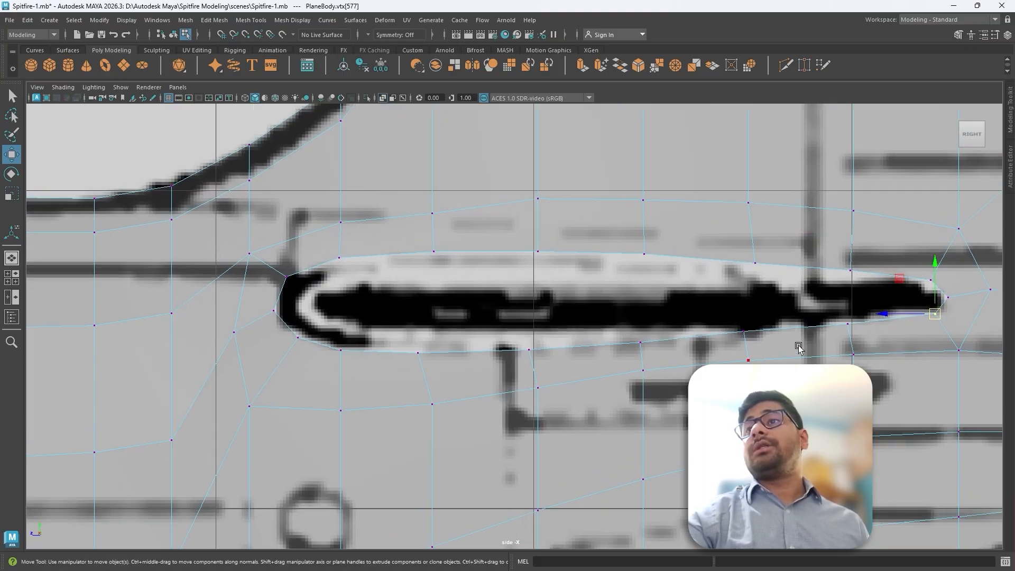
alt+middle_drag(839, 339, 680, 334)
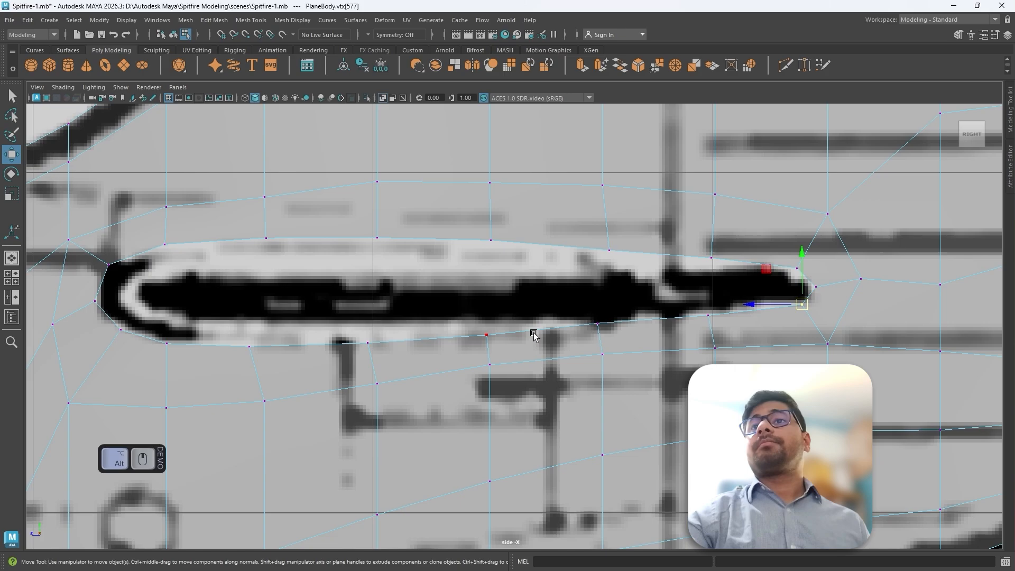
click(487, 335)
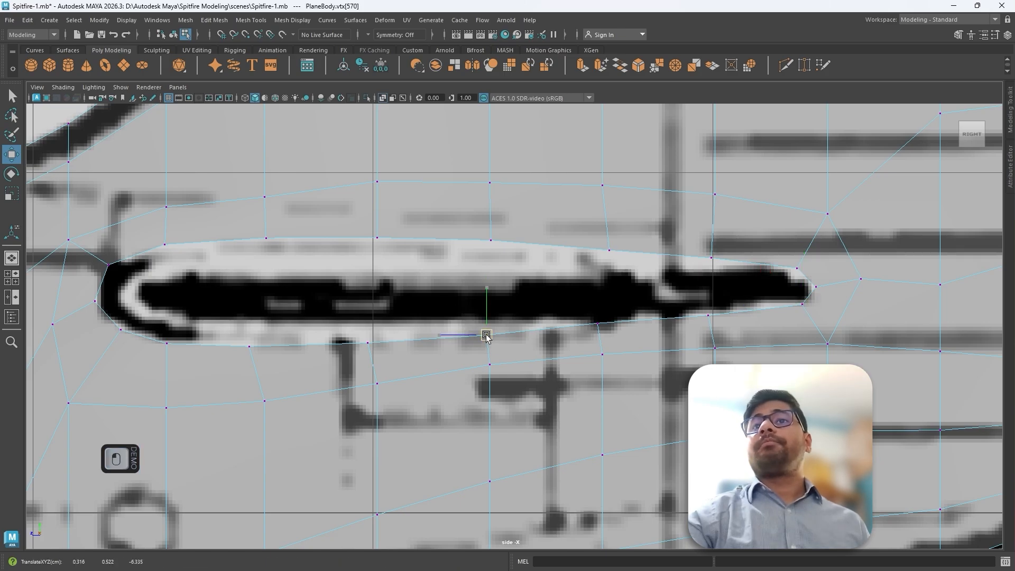
click(602, 324)
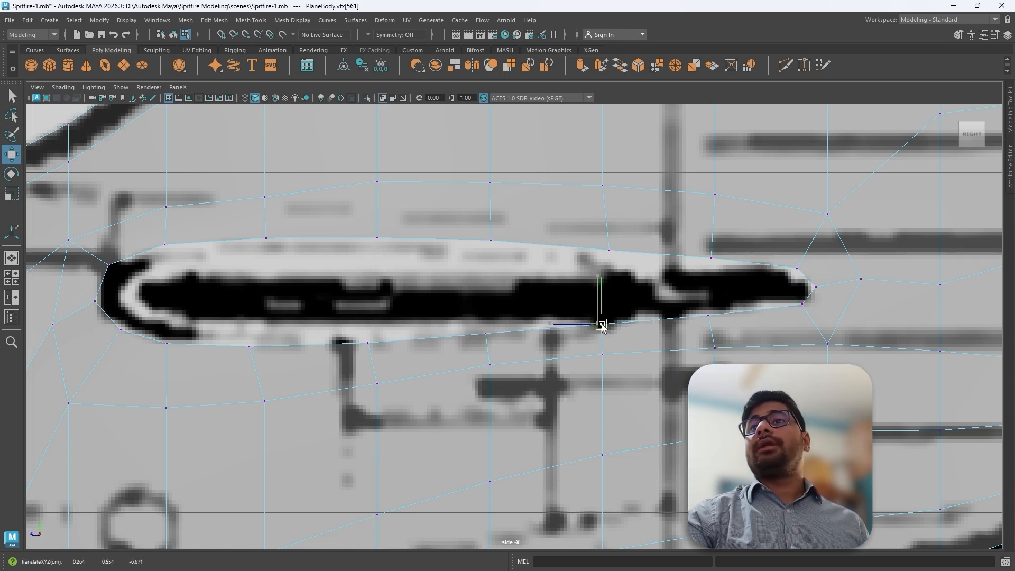
scroll(592, 317, down, 5)
scroll(535, 287, down, 2)
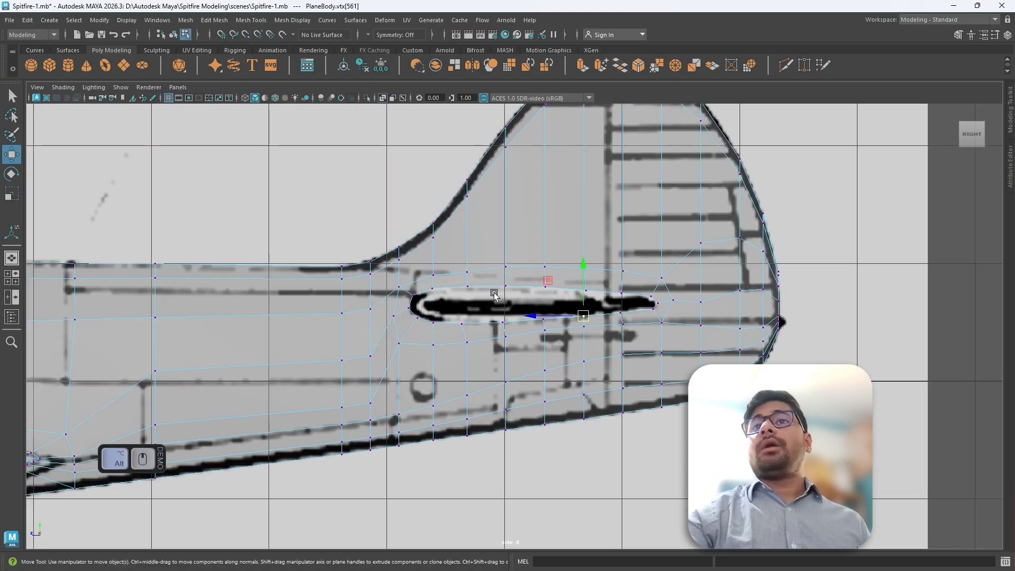
Shift the opening's foremost vertex sideways towards the fuselage centreline along the X axis in the perspective view
key(space)
key(space)
alt+drag(549, 340, 505, 354)
click(671, 296)
scroll(573, 303, up, 8)
alt+middle_drag(233, 272, 426, 242)
alt+drag(426, 241, 535, 259)
click(534, 239)
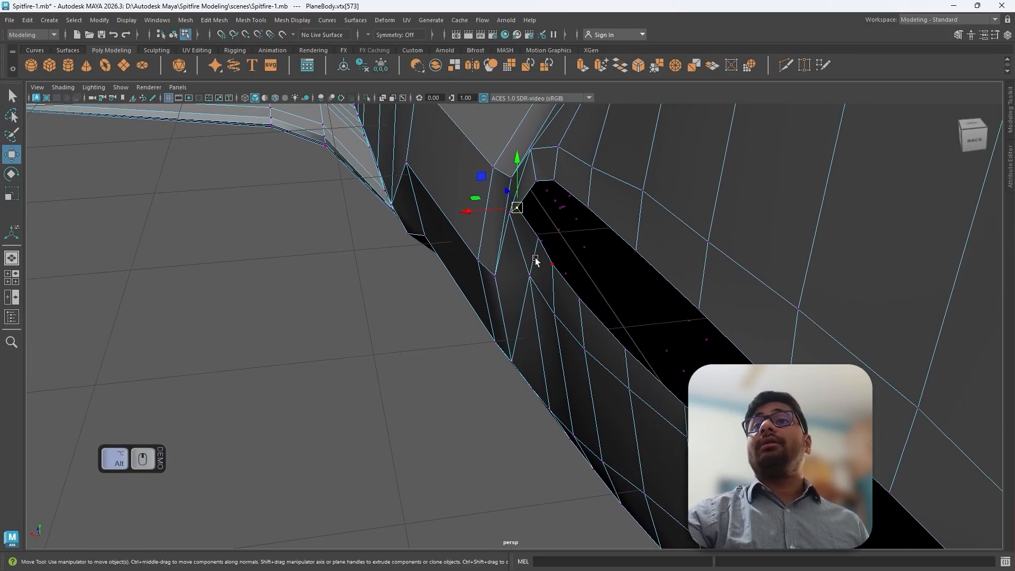
drag(501, 216, 472, 216)
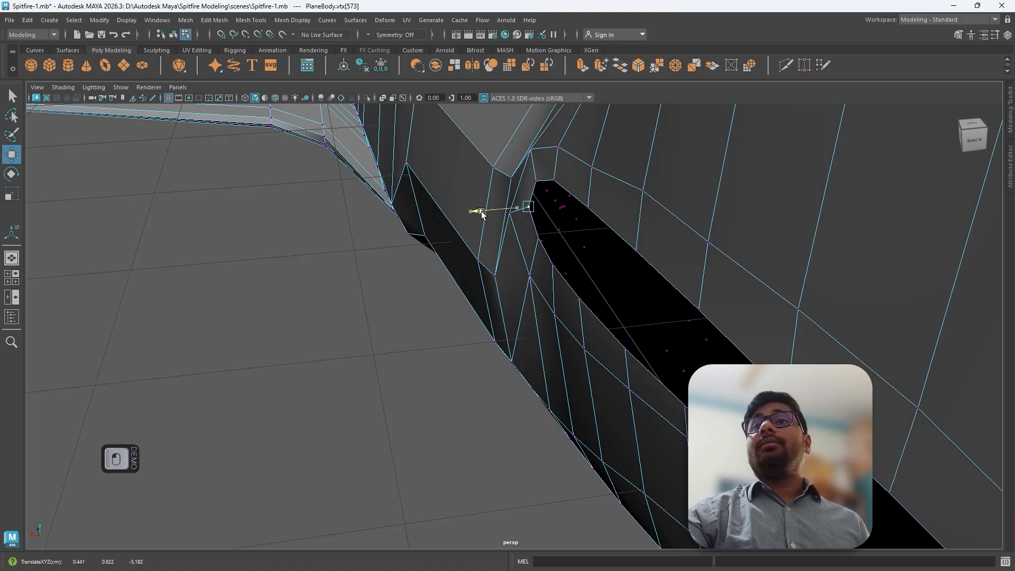
alt+drag(585, 248, 732, 245)
Nudge the opening's foremost vertex slightly further inward along X in the top view to align it with the fuselage side
key(space)
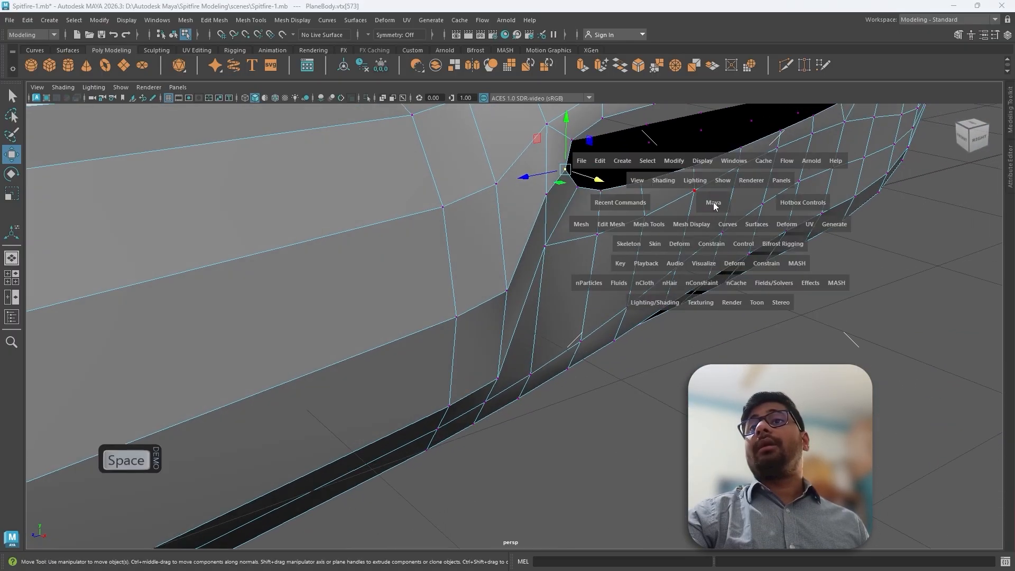
key(space)
scroll(451, 278, up, 5)
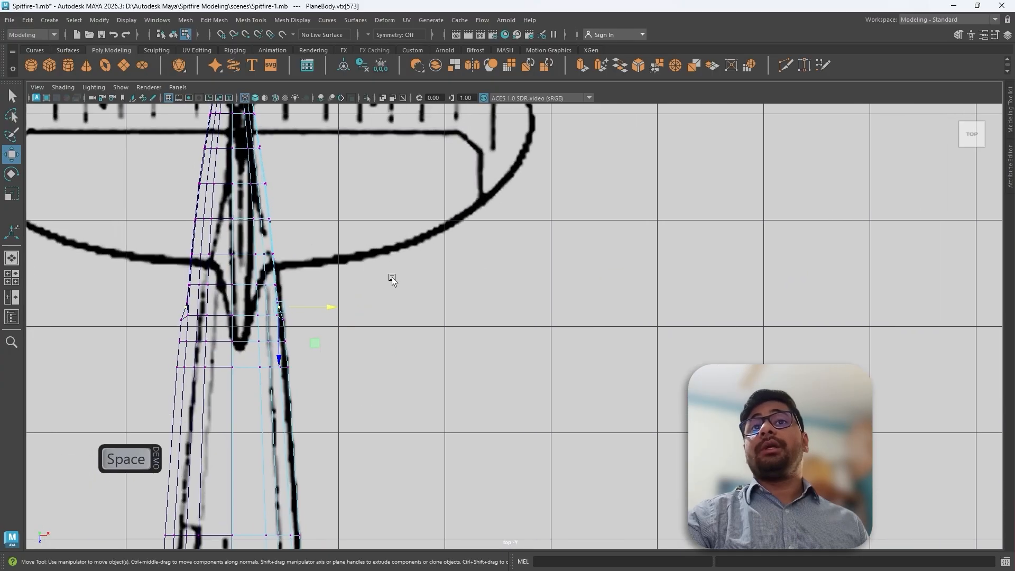
scroll(375, 277, up, 1)
alt+middle_drag(343, 277, 541, 307)
scroll(543, 374, up, 5)
drag(570, 393, 567, 394)
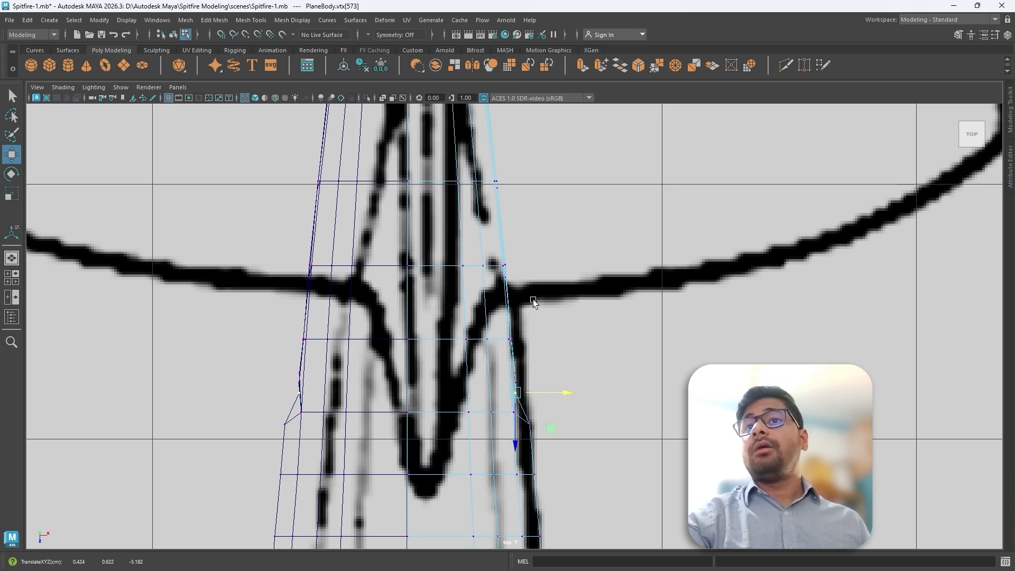
Select the opening's rear tip vertex and move it inward along X in the top view to follow the fuselage side
key(space)
key(space)
alt+drag(682, 256, 661, 264)
click(668, 255)
key(space)
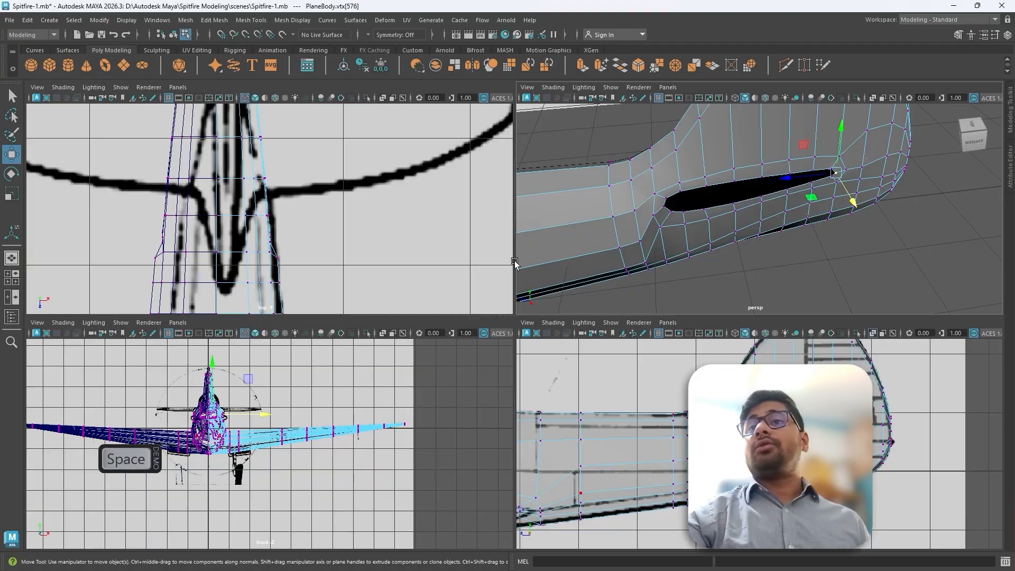
key(space)
alt+right_drag(399, 199, 540, 244)
alt+middle_drag(539, 245, 528, 470)
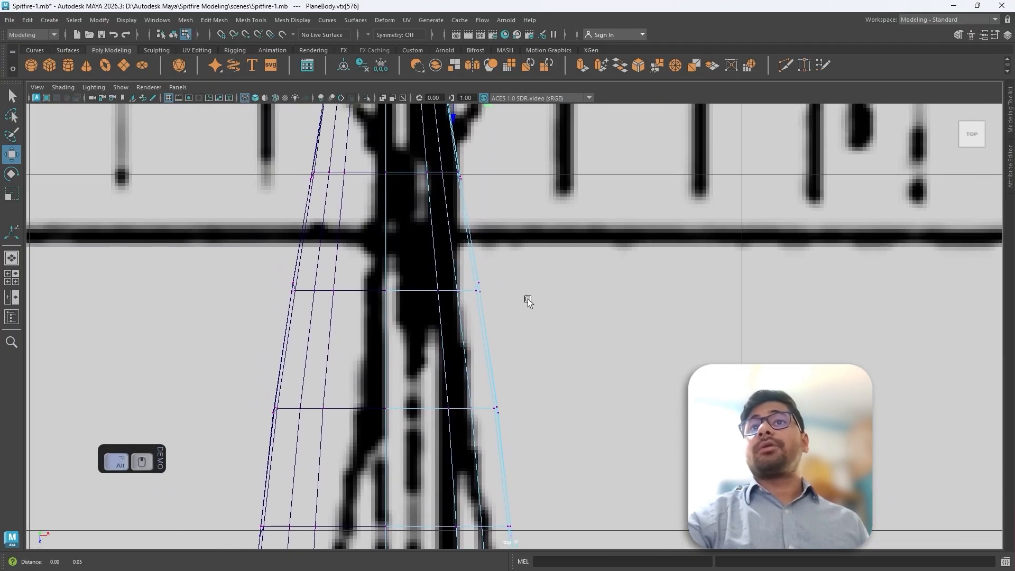
alt+middle_drag(528, 177, 538, 422)
alt+right_drag(396, 306, 450, 319)
drag(500, 320, 479, 311)
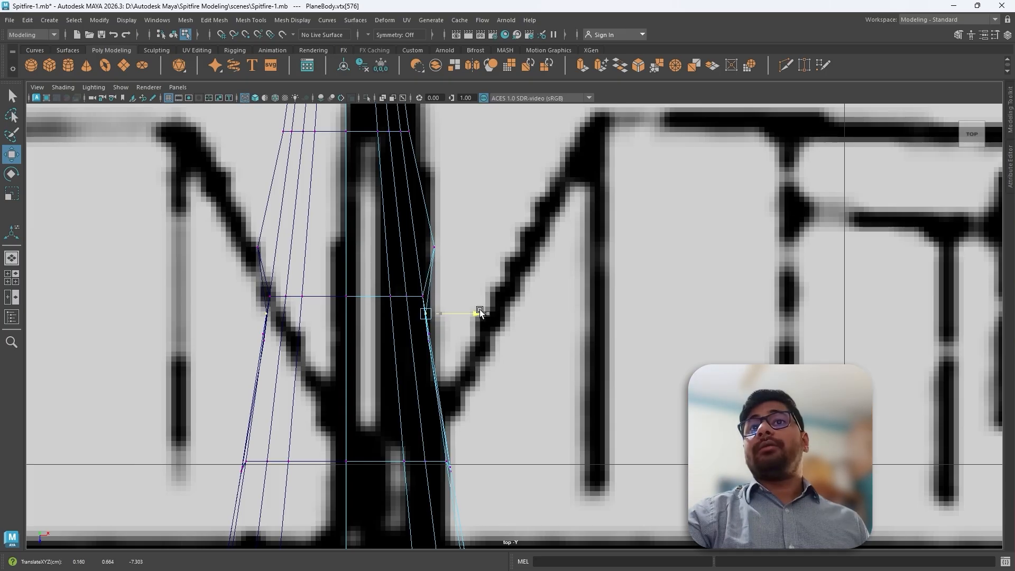
Check the tail opening's shape in the perspective view, clear the vertex selection and save the scene
alt+middle_drag(474, 362, 471, 289)
alt+drag(740, 256, 516, 315)
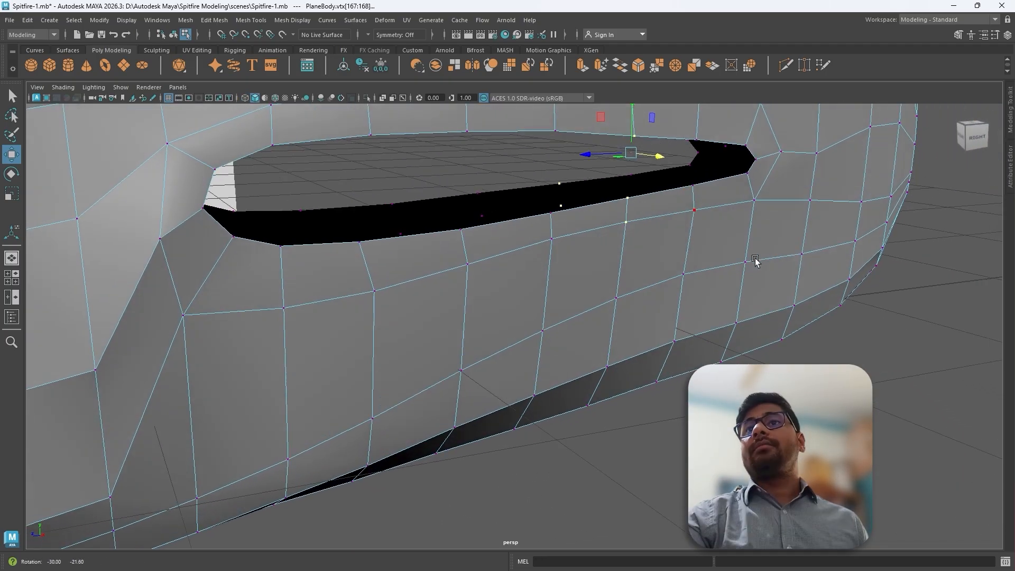
click(730, 276)
scroll(729, 276, down, 4)
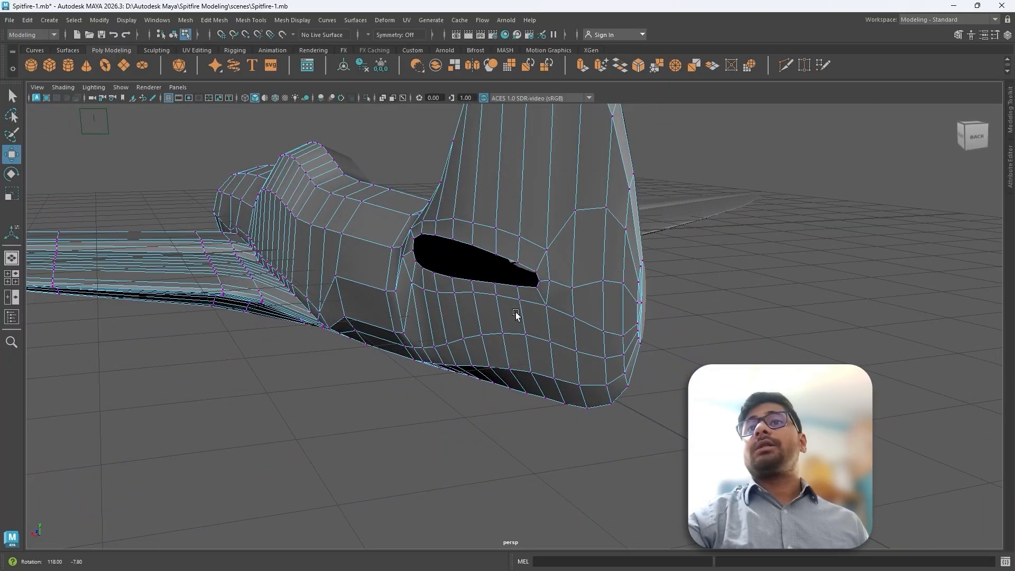
key(ctrl+s)
Examine the tailplane opening's border and the surrounding fuselage mesh up close from several angles
scroll(500, 258, up, 3)
alt+drag(475, 274, 532, 278)
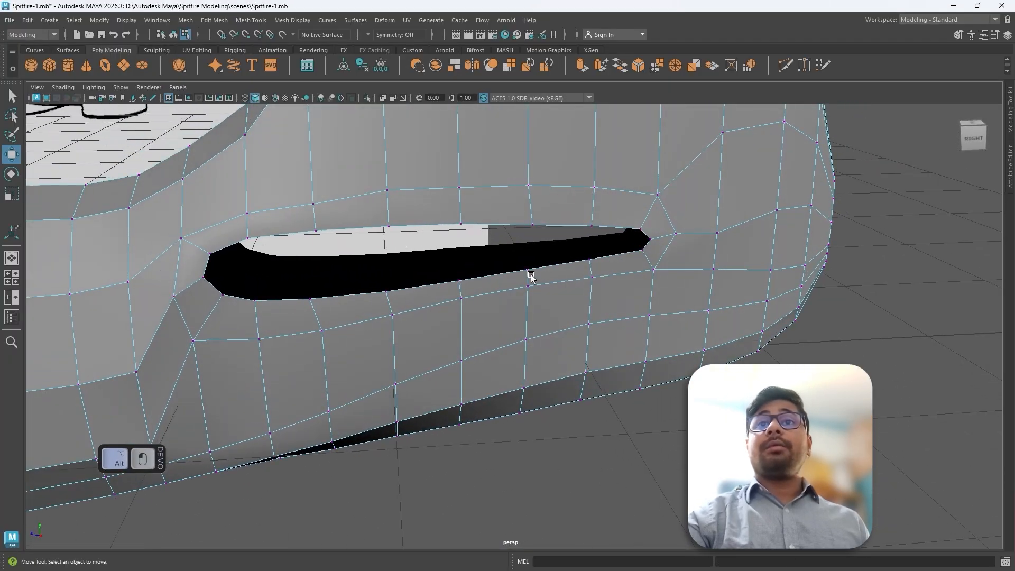
alt+middle_drag(532, 279, 535, 302)
alt+drag(535, 303, 506, 316)
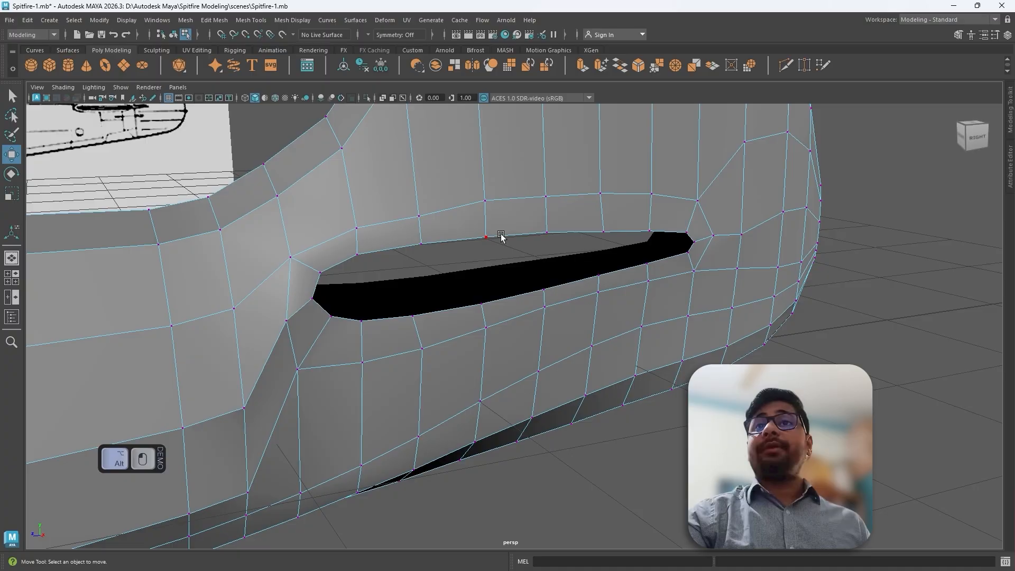
right_drag(499, 234, 497, 210)
alt+drag(455, 296, 376, 379)
right_drag(376, 378, 389, 242)
right_drag(372, 354, 332, 271)
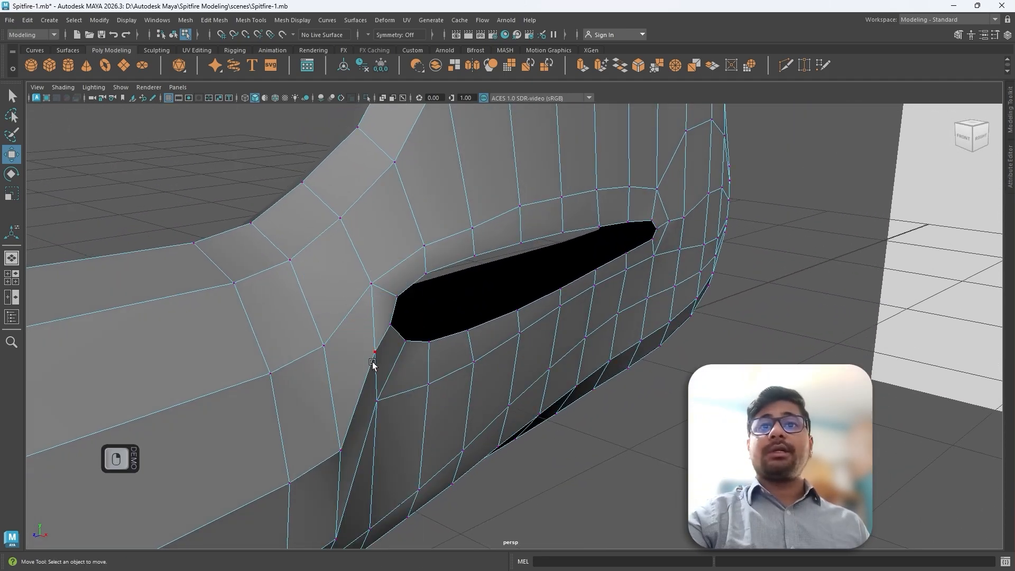
Select the vertex just below the tail opening's front end and adjust it along X on the fuselage side
click(373, 361)
alt+drag(430, 390, 479, 420)
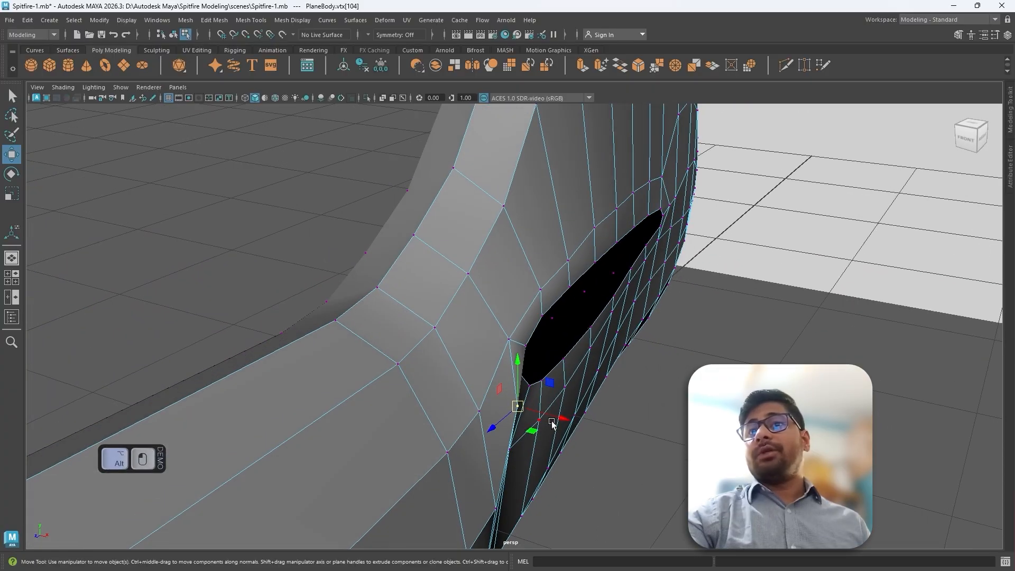
drag(562, 419, 481, 460)
Try to shift the vertex below and ahead of the opening's front end along X, and undo that move and selection
click(482, 463)
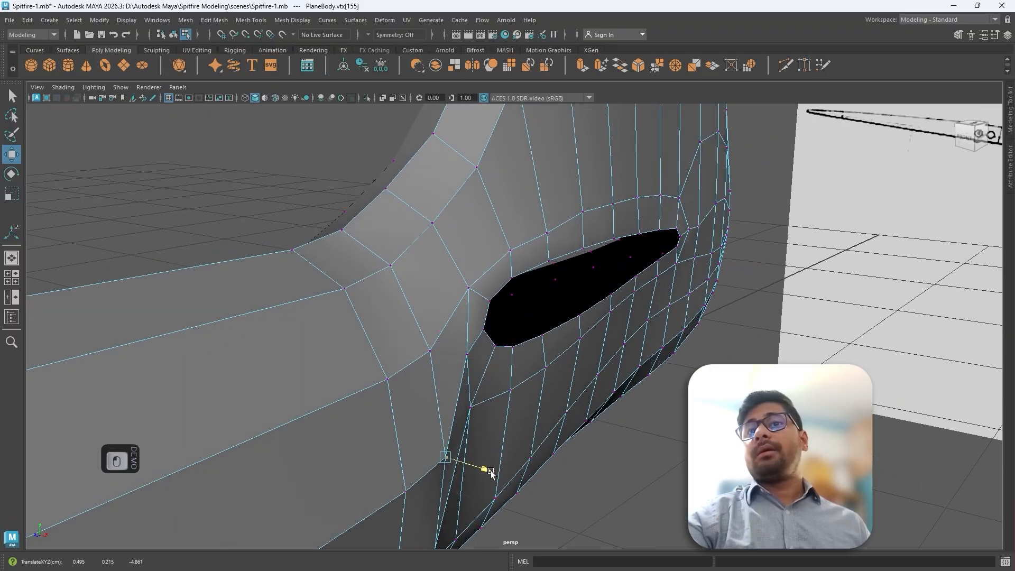
middle_drag(491, 470, 484, 469)
alt+drag(483, 465, 389, 418)
key(ctrl+z)
key(ctrl+z)
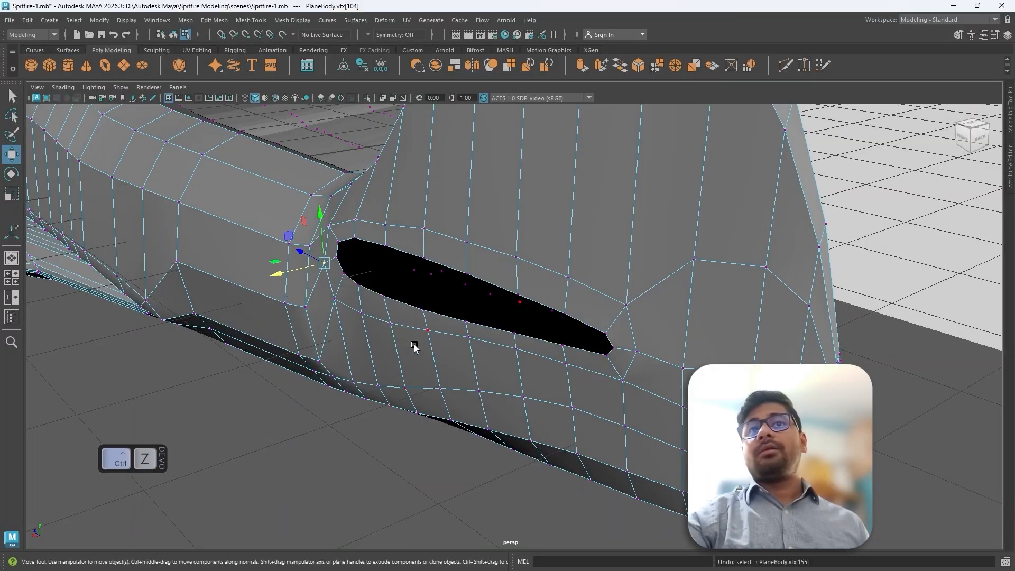
Save the scene, select the complete border edge loop of the tail opening, and save again
alt+drag(414, 346, 531, 312)
key(ctrl+s)
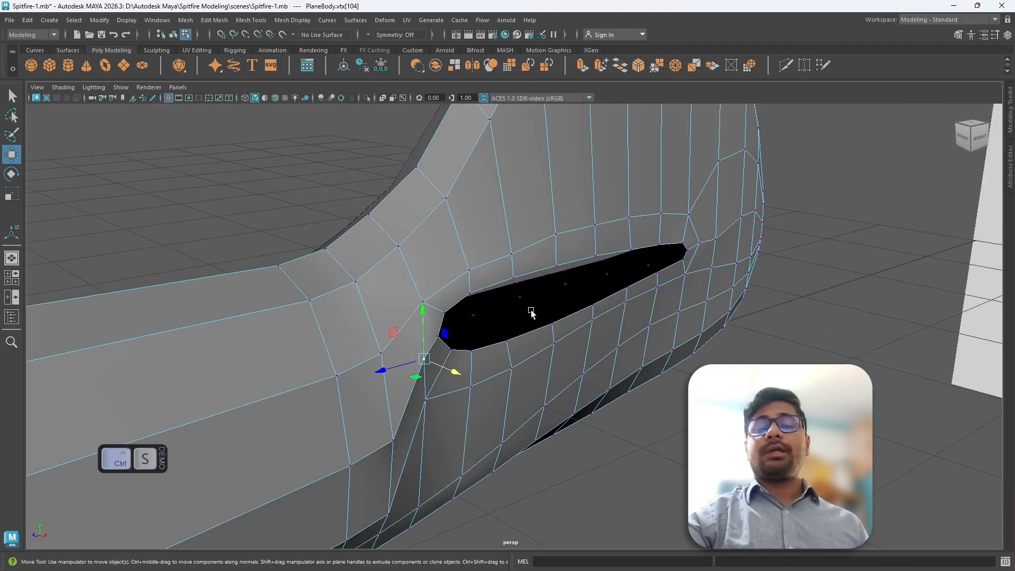
right_drag(532, 296, 531, 241)
alt+drag(533, 272, 575, 303)
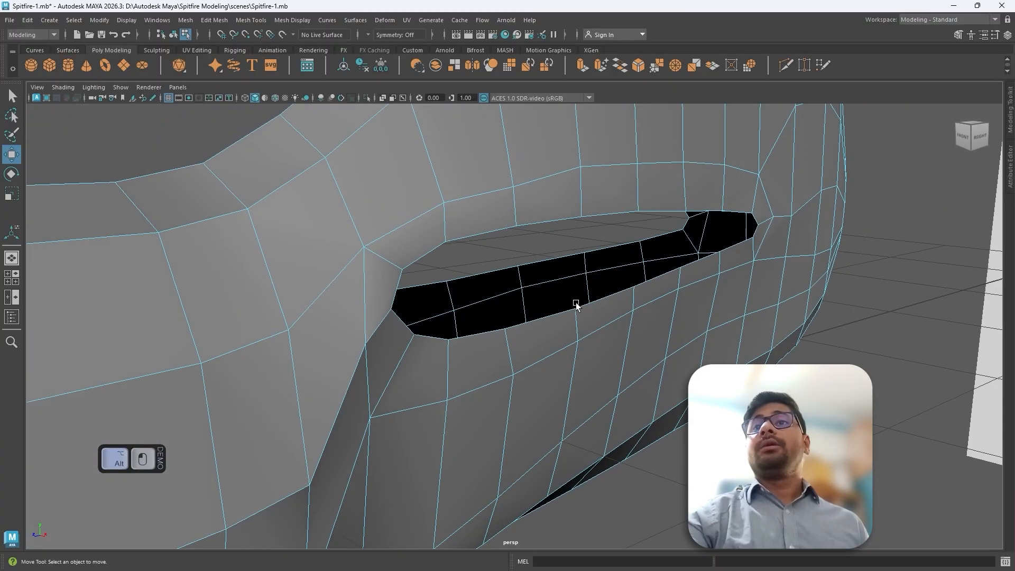
double_click(543, 226)
alt+drag(543, 227, 761, 225)
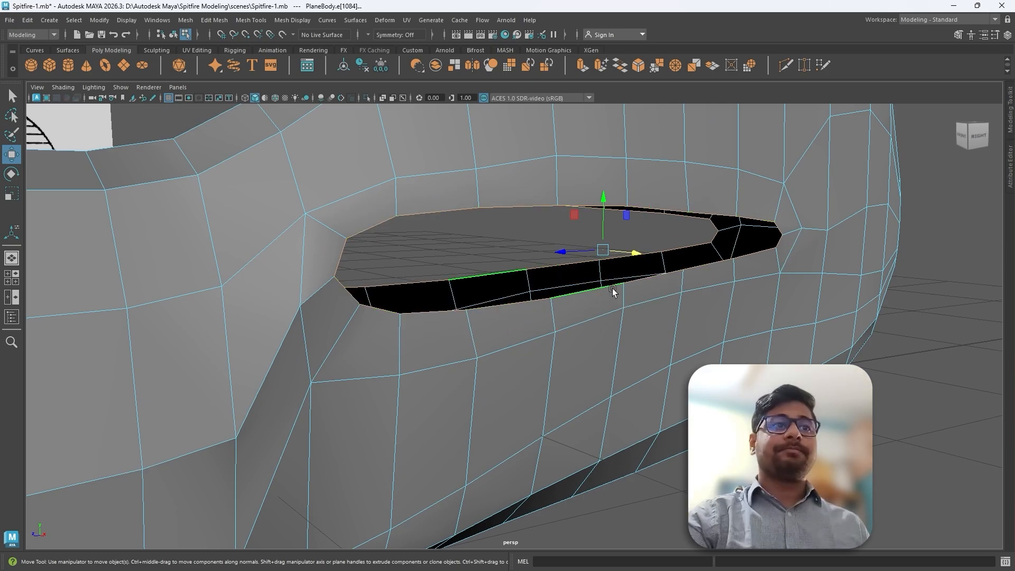
alt+drag(612, 287, 534, 269)
key(ctrl+s)
scroll(525, 267, down, 3)
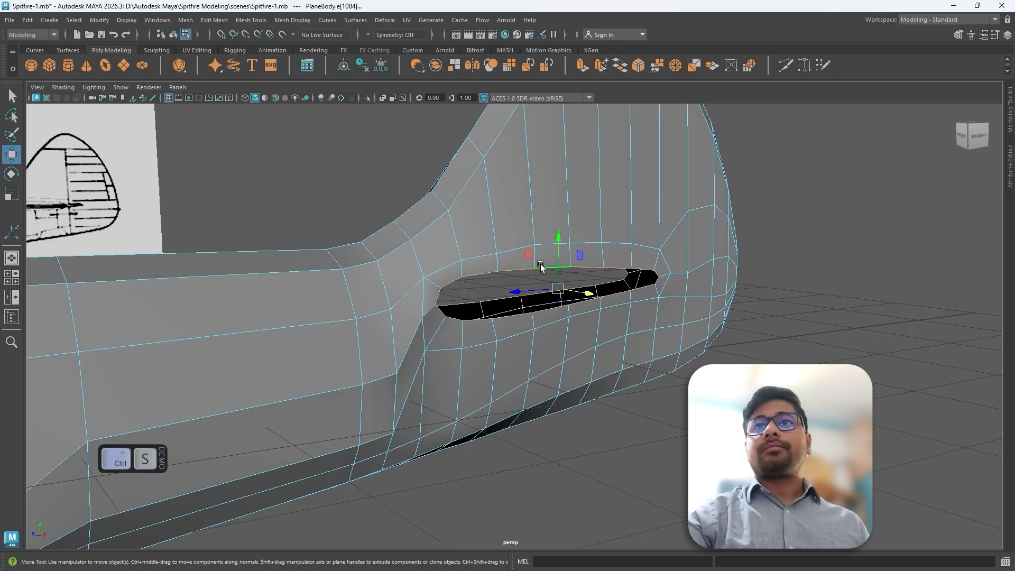
In the top view, extrude the opening's border edges outward along X to slightly past the blueprint's tailplane tip
key(space)
key(space)
scroll(433, 254, down, 1)
scroll(529, 329, up, 5)
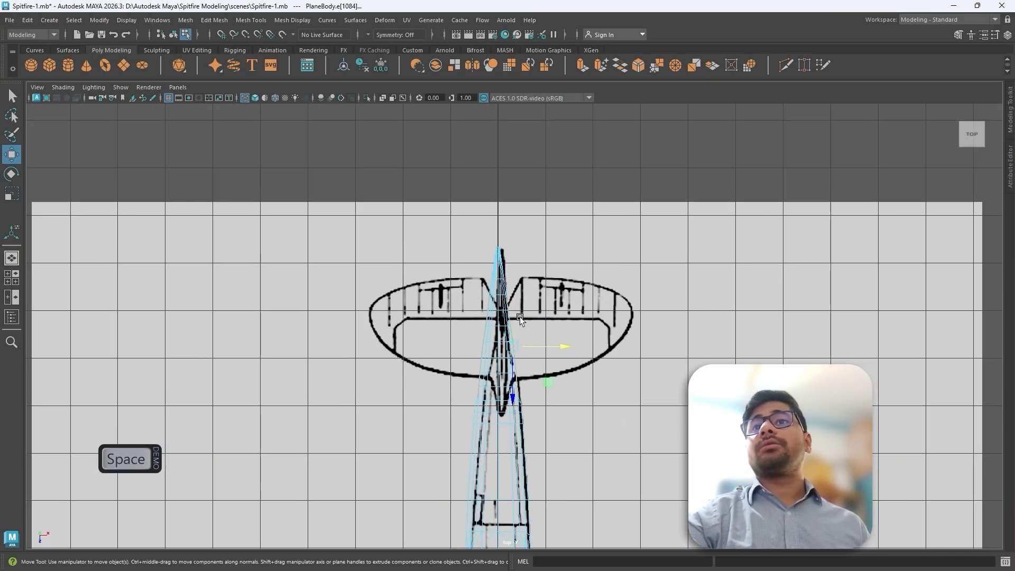
alt+middle_drag(552, 329, 475, 299)
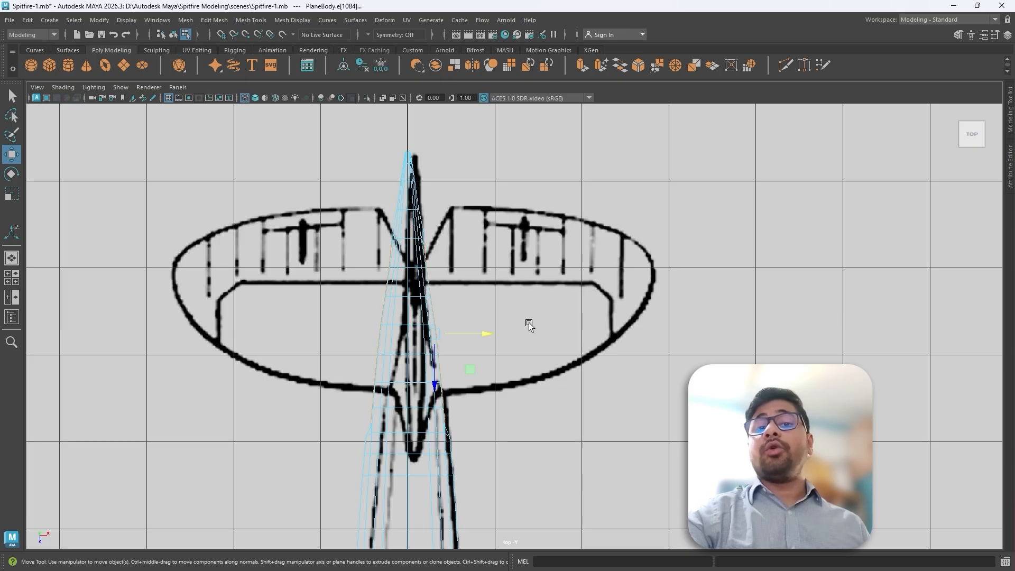
shift+drag(487, 335, 714, 340)
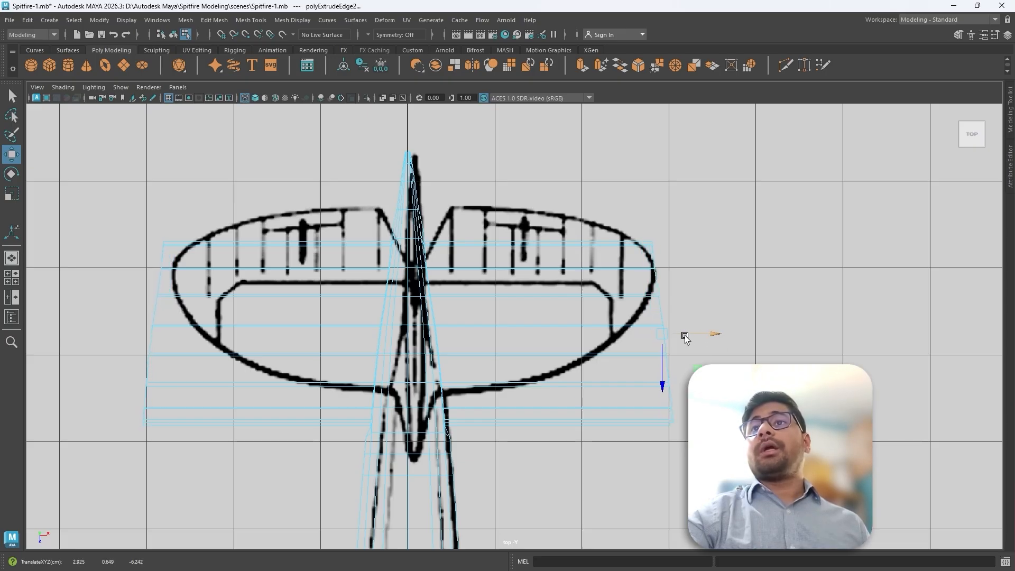
Scale the extruded border edges flat along X so the tailplane's outer end is straight in the top view
key(r)
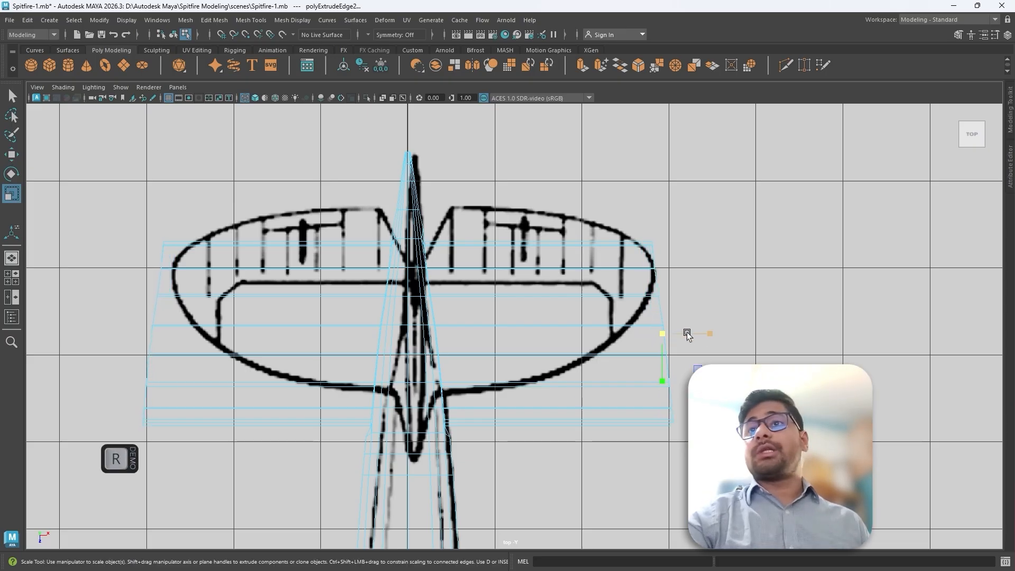
drag(686, 333, 707, 336)
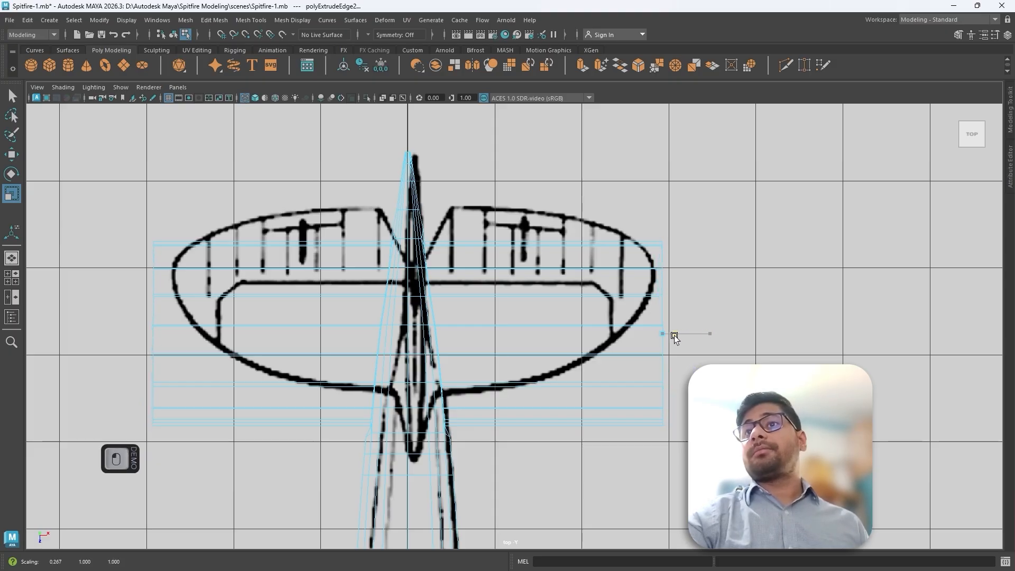
drag(671, 334, 709, 335)
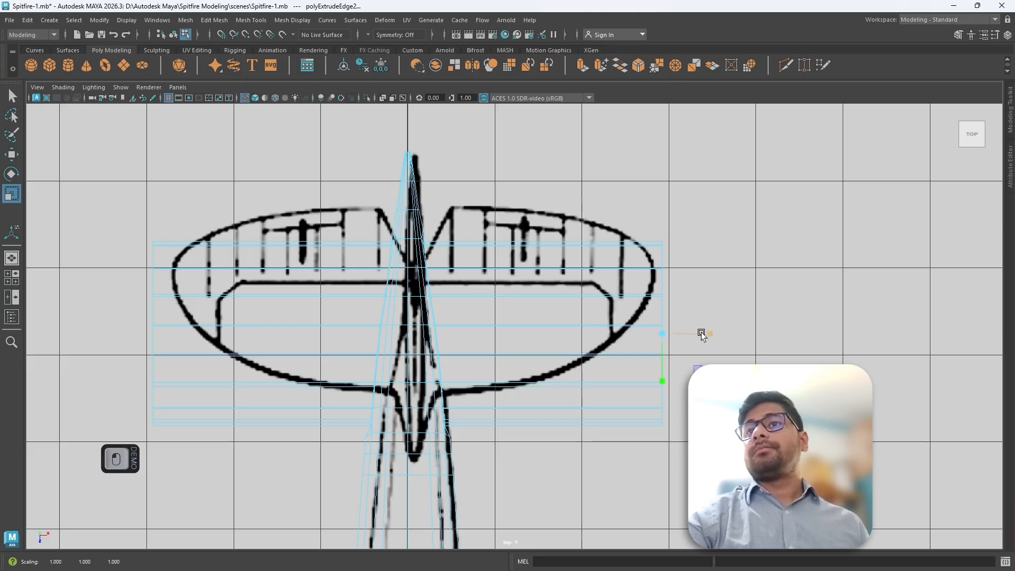
click(704, 333)
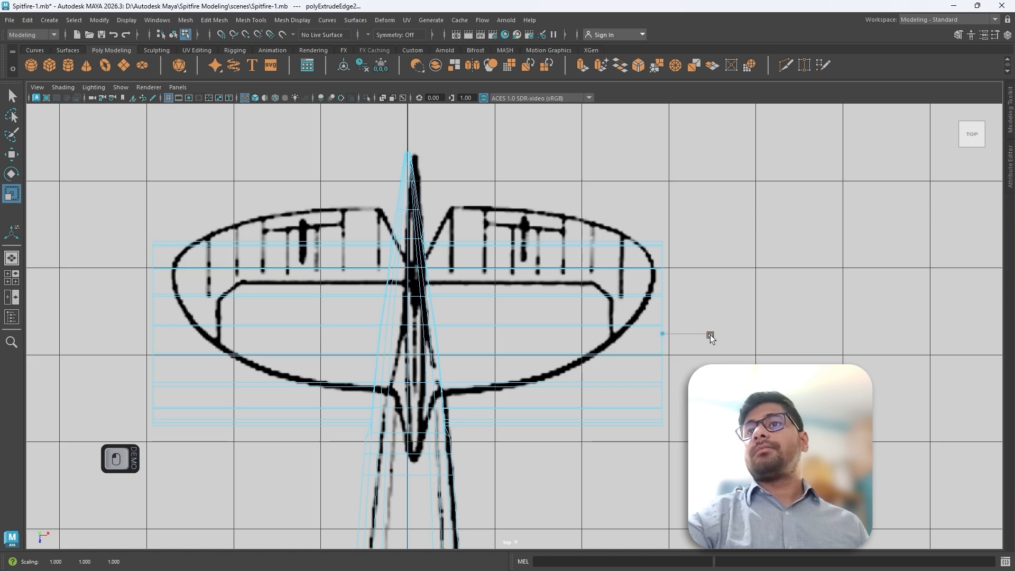
mouse_move(578, 294)
alt+middle_down()
mouse_move(560, 291)
mouse_move(575, 294)
mouse_move(588, 245)
mouse_move(565, 285)
alt+middle_up()
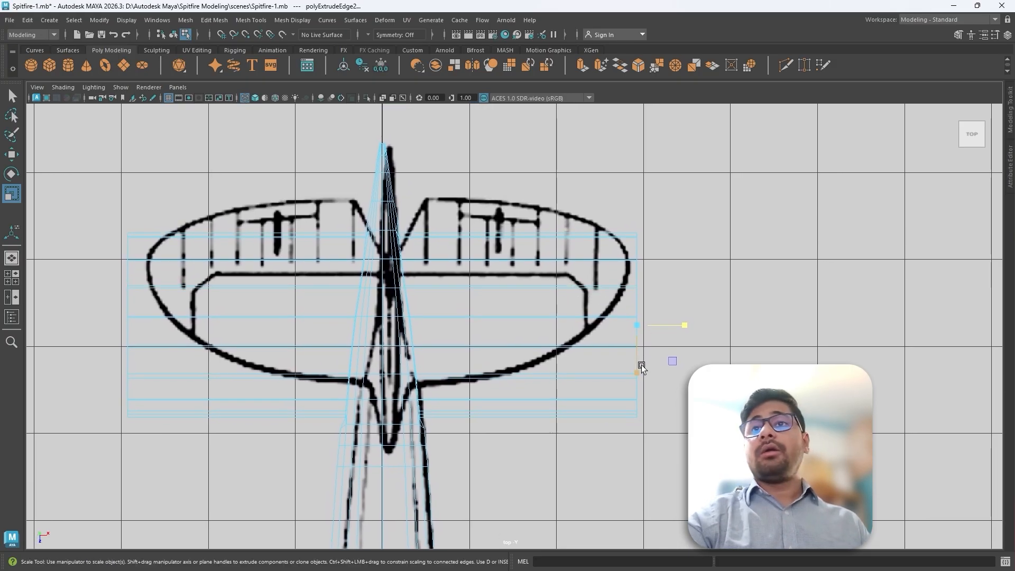
Move the tailplane's outer end rearward along Z, and scale its vertices down along Z to narrow the tip
key(w)
drag(639, 378, 627, 323)
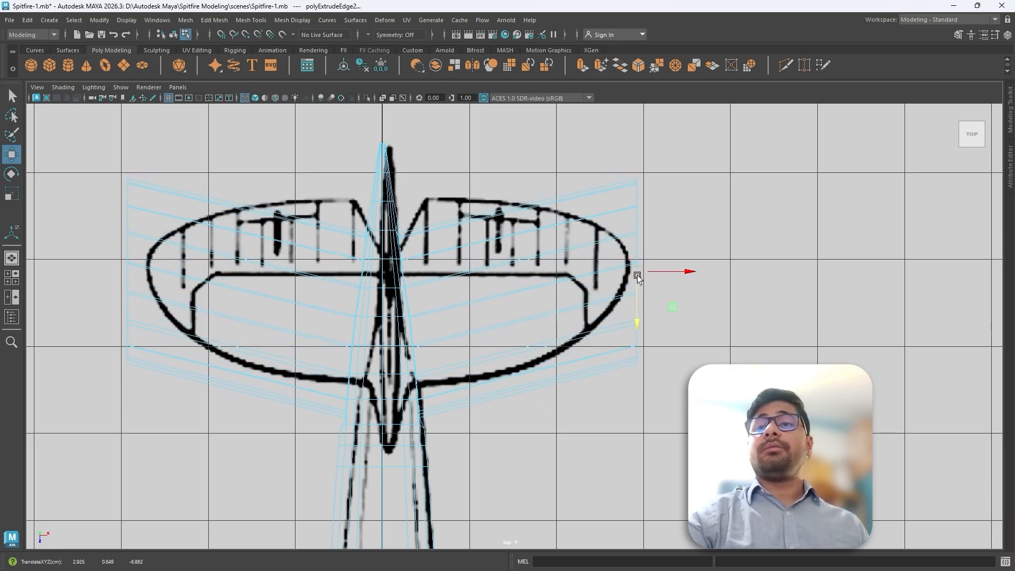
key(r)
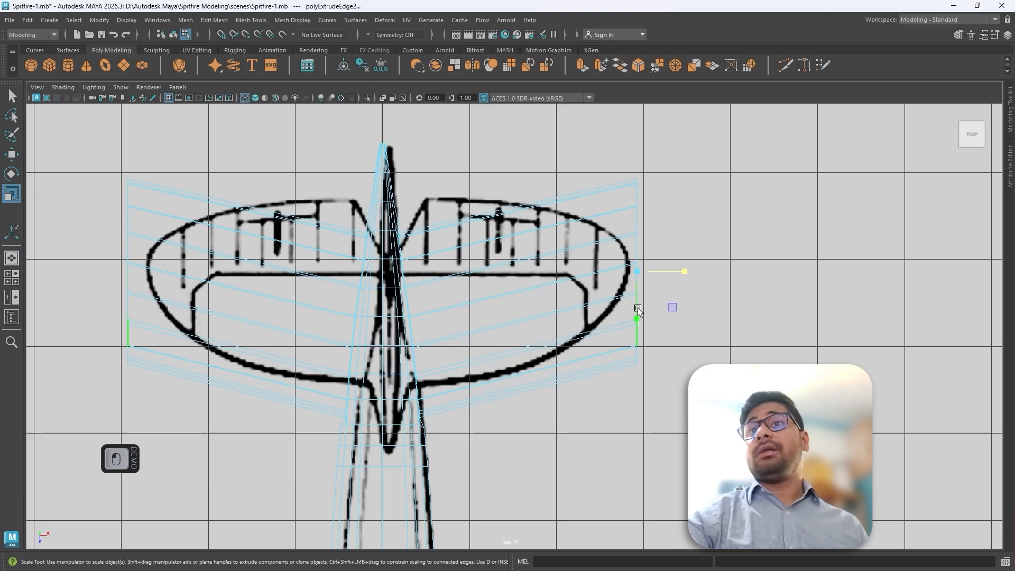
click(638, 326)
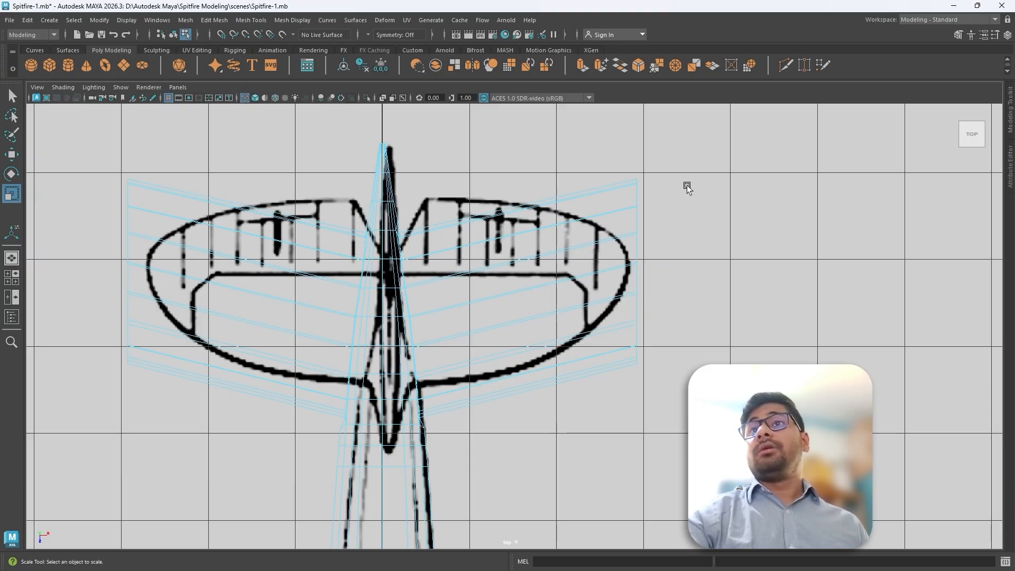
right_drag(626, 238, 571, 238)
drag(695, 147, 600, 413)
drag(634, 318, 637, 288)
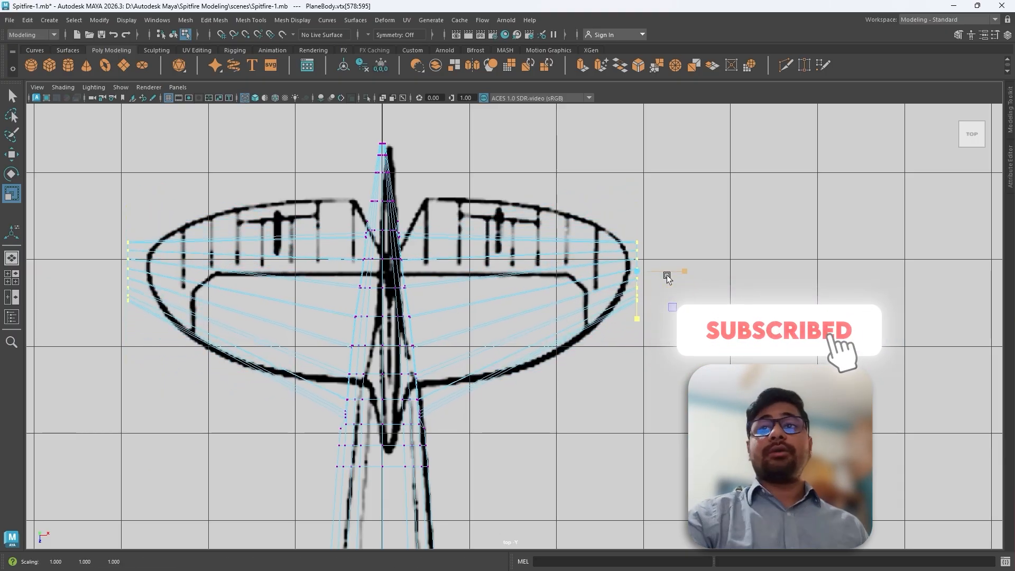
Move the tip vertices inward along X and adjust them along Z to meet the blueprint's tailplane tip
key(w)
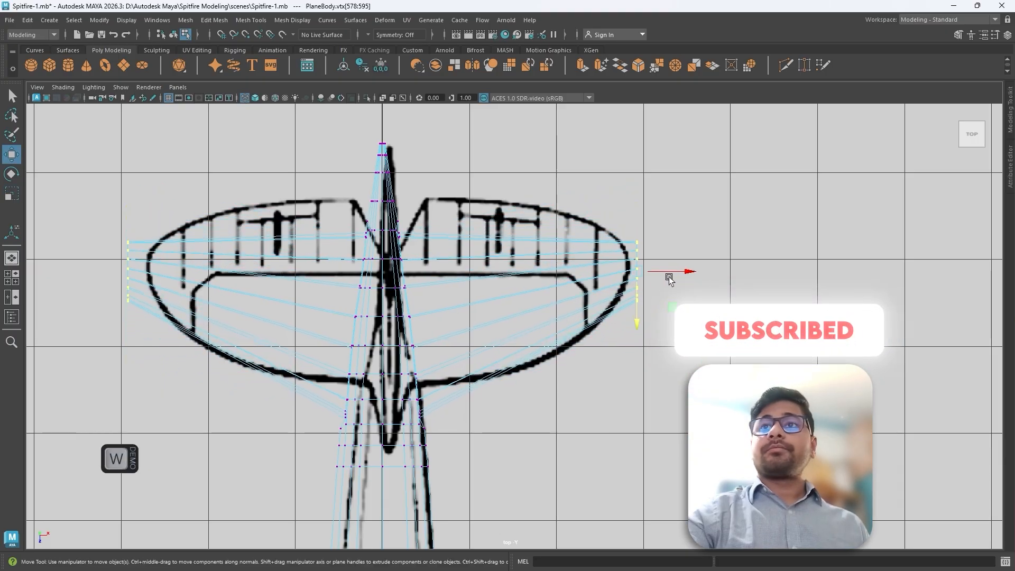
click(678, 276)
drag(629, 205, 645, 313)
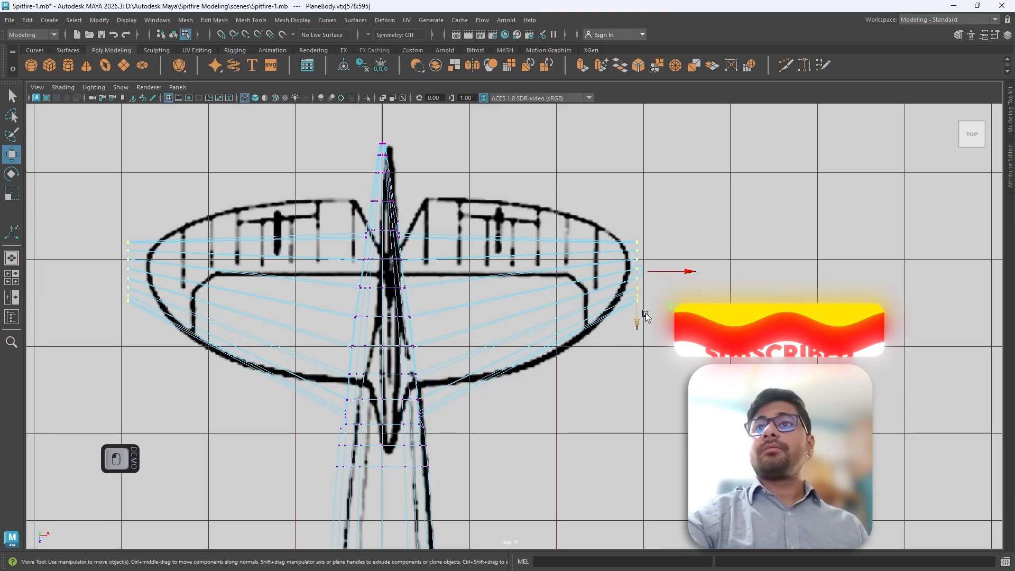
drag(691, 277, 684, 275)
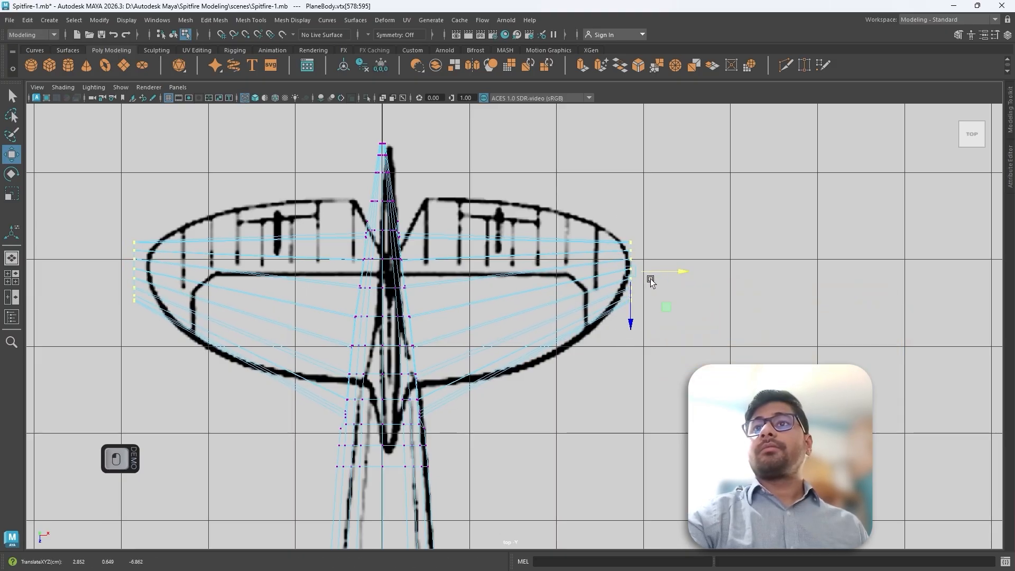
drag(630, 324, 629, 318)
Insert an edge loop across the tailplane near its root with the Multi-Cut tool
scroll(512, 256, up, 1)
alt+middle_drag(546, 254, 515, 293)
click(784, 68)
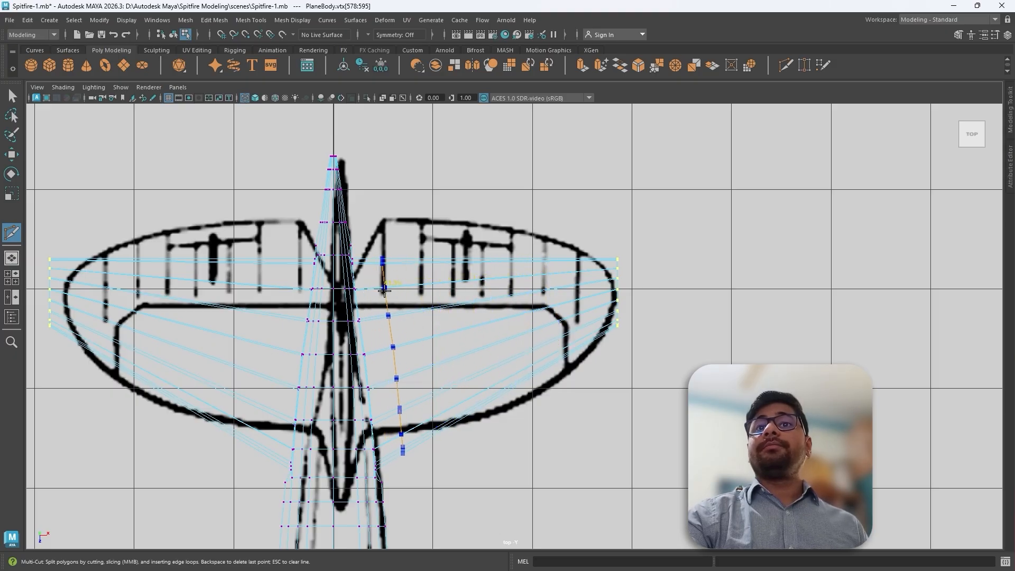
ctrl+click(384, 290)
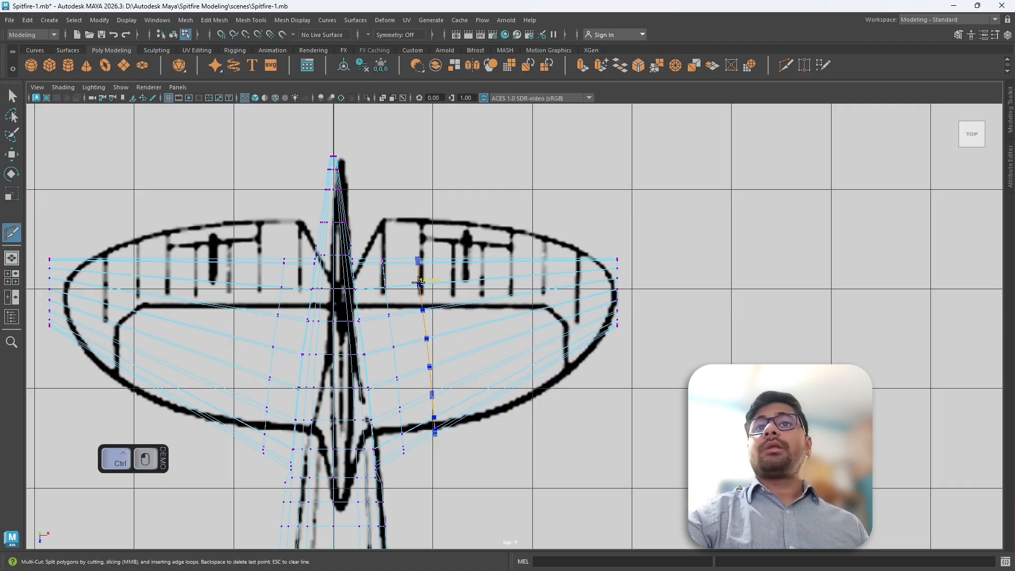
key(q)
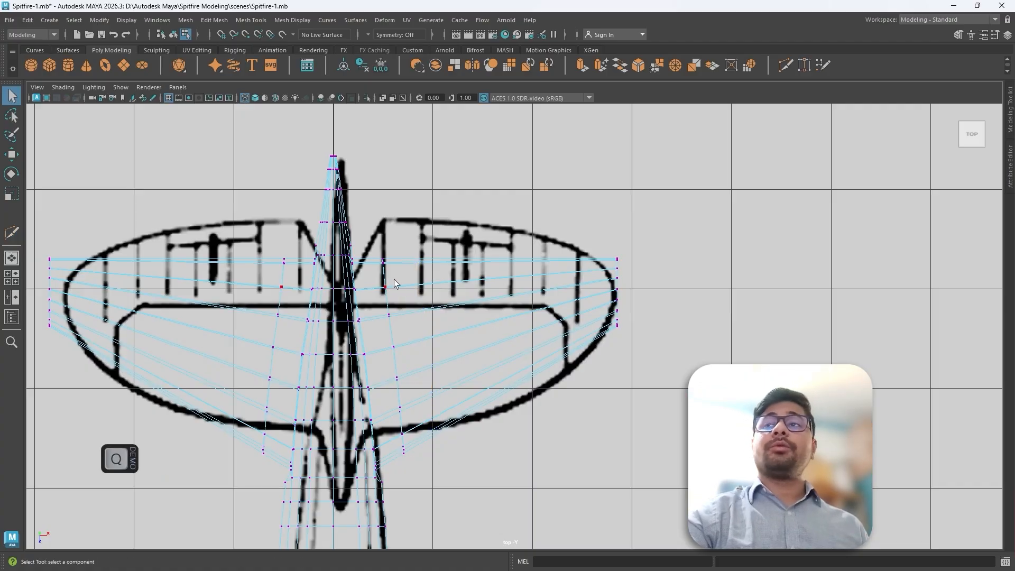
Select the new edge loop near the tailplane root and flatten it along X by scaling
scroll(383, 289, up, 2)
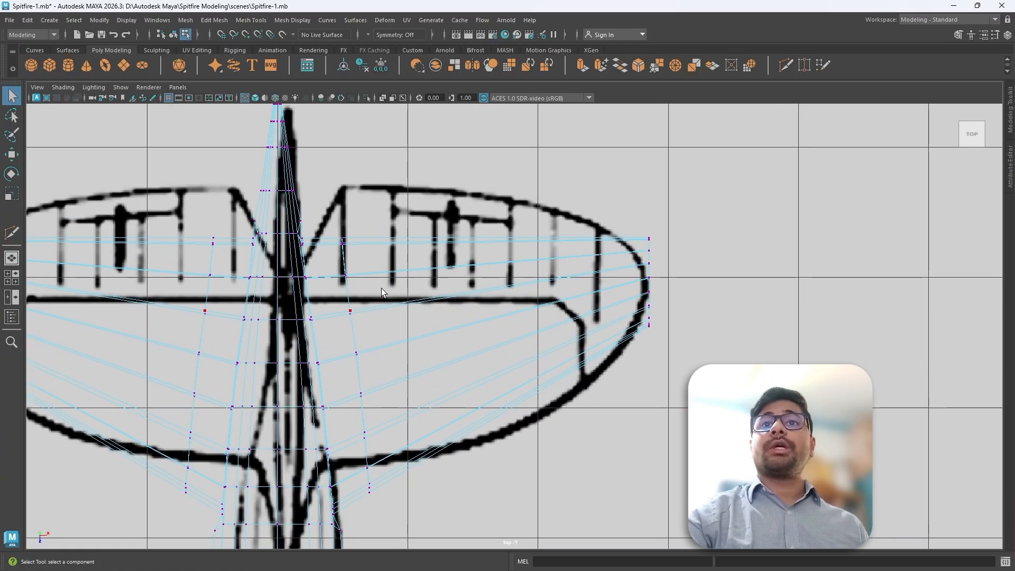
alt+middle_drag(381, 288, 459, 280)
right_drag(429, 252, 431, 226)
double_click(431, 258)
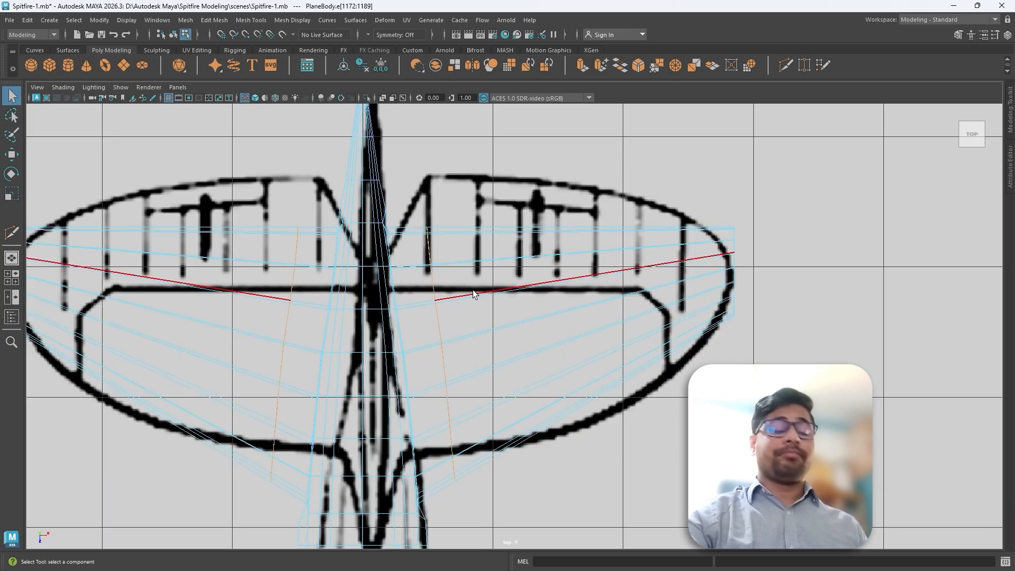
key(r)
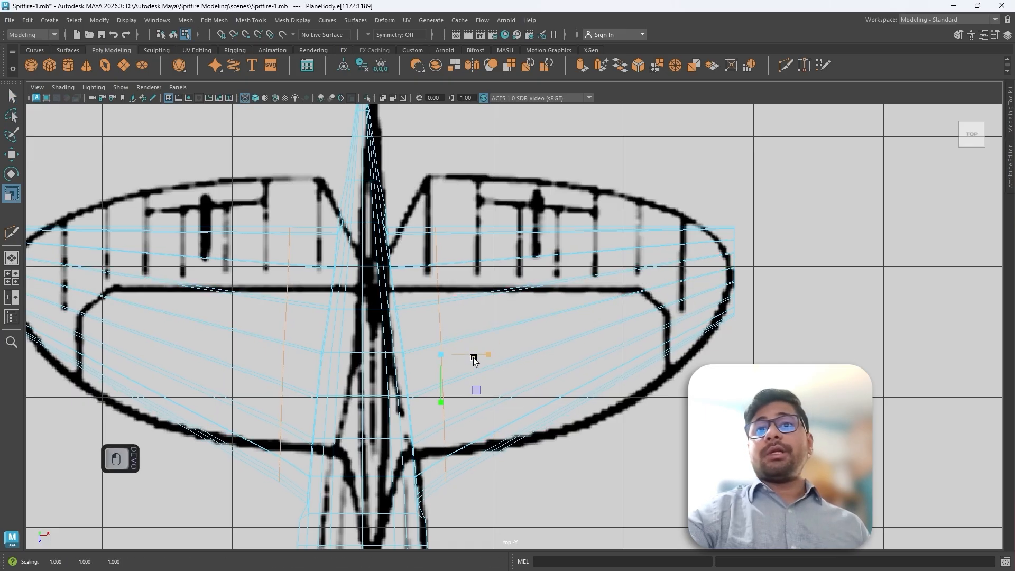
drag(490, 358, 456, 358)
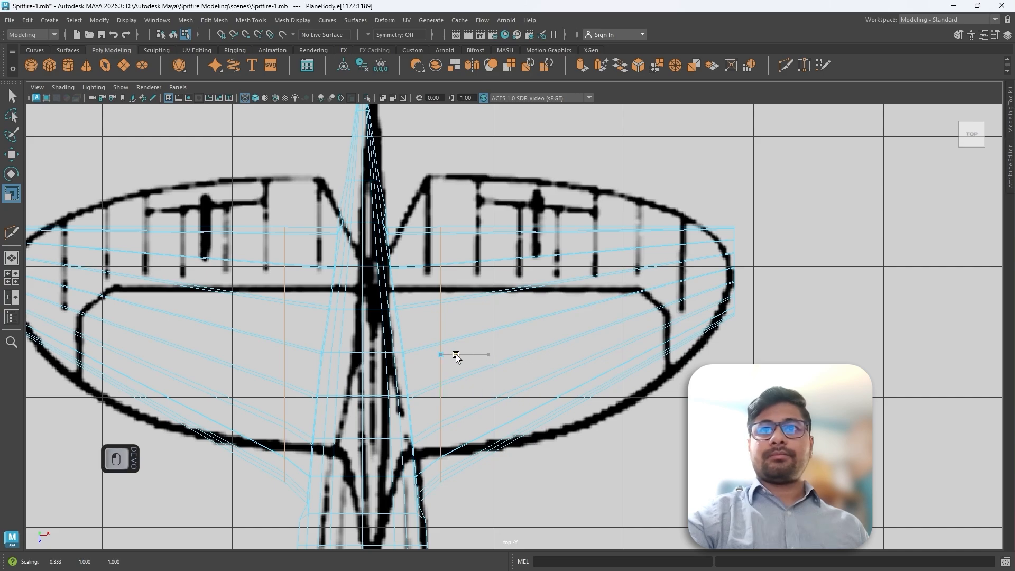
Move the root edge loop inward and rearward, and scale it along Z to match the blueprint's tailplane outline
key(w)
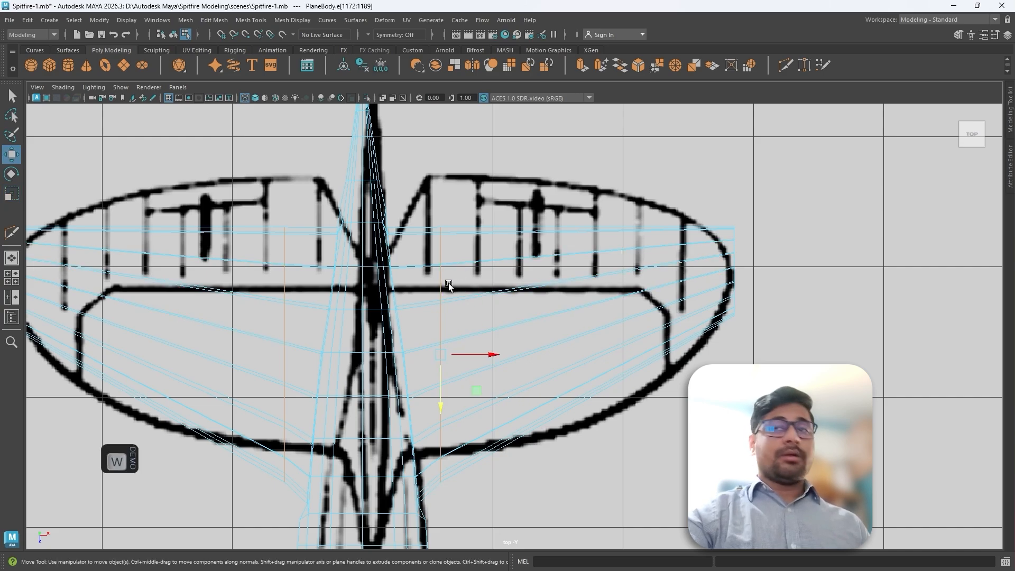
drag(480, 350, 478, 355)
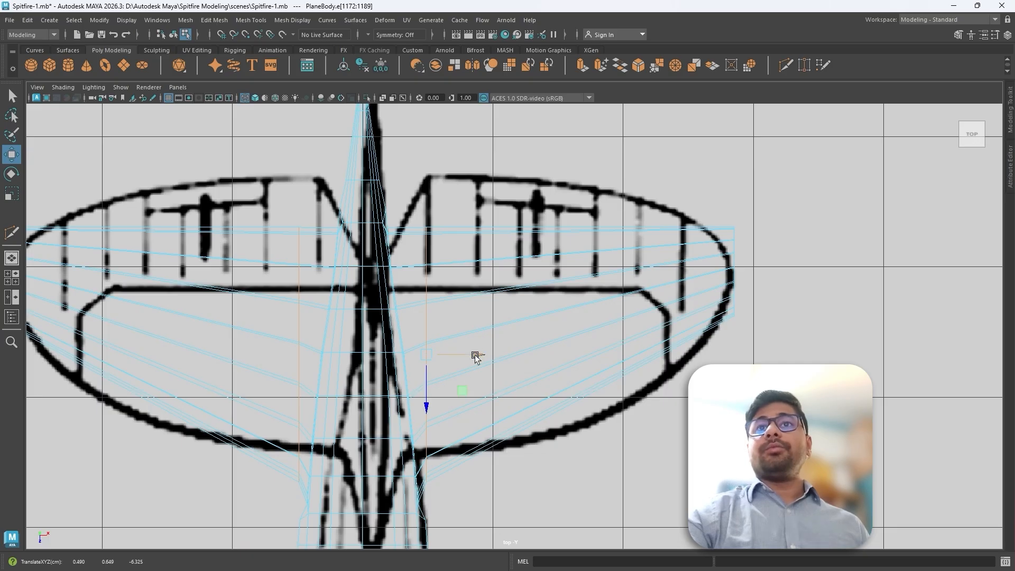
drag(424, 404, 429, 372)
key(r)
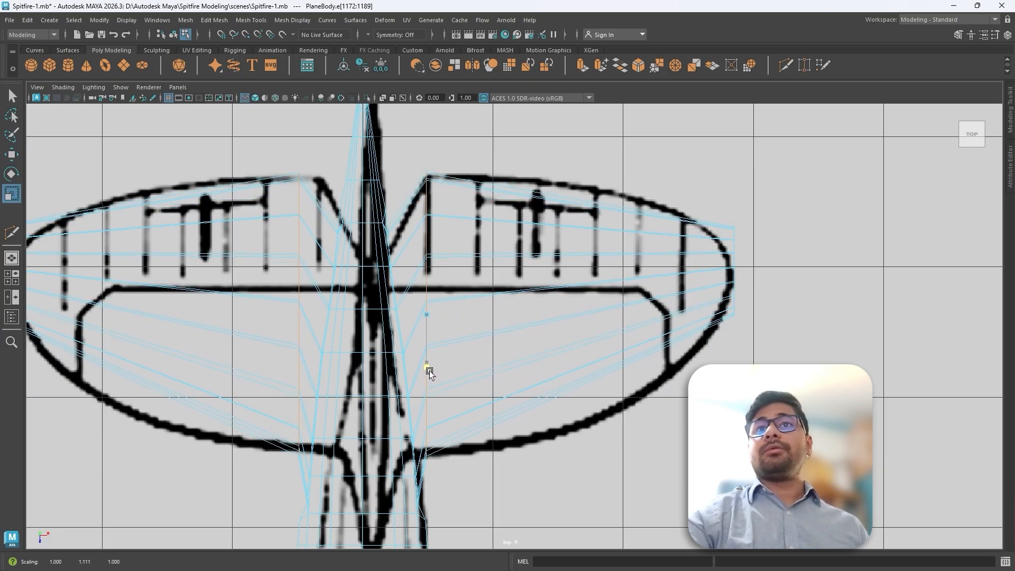
key(w)
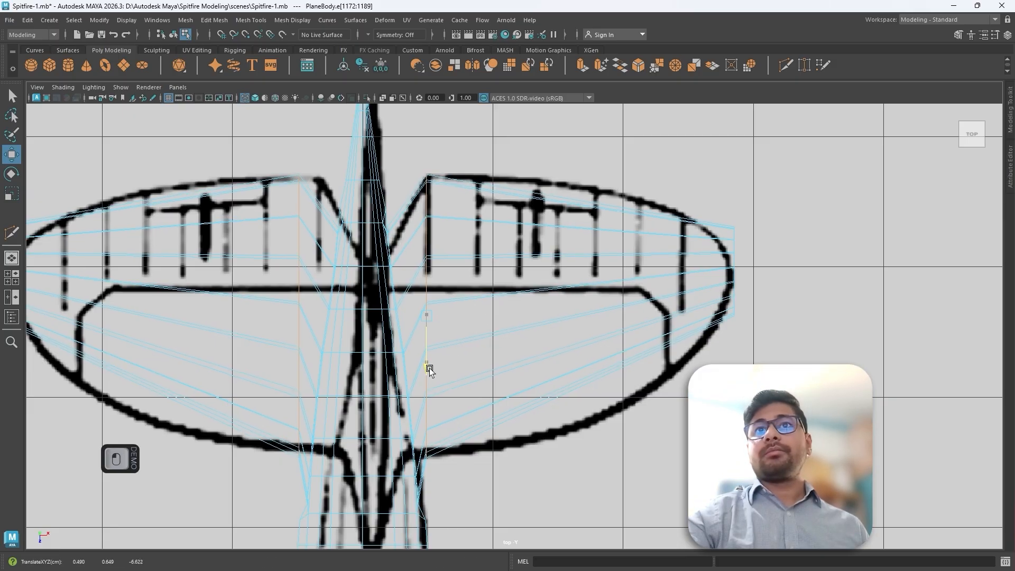
Insert an edge loop across the tailplane about midway between its root and tip with the Multi-Cut tool
alt+middle_drag(593, 311, 547, 314)
alt+middle_drag(630, 235, 610, 227)
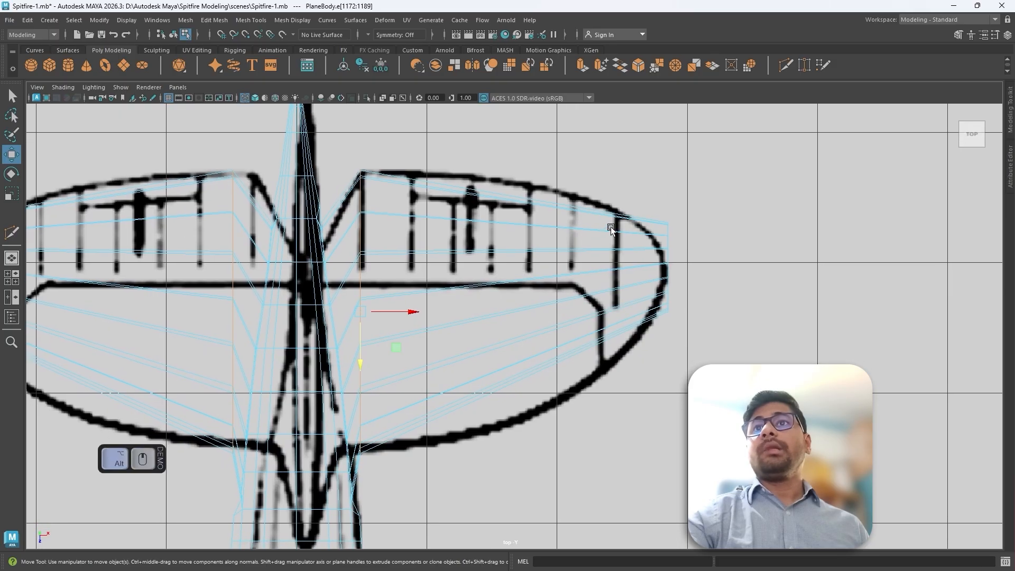
click(785, 64)
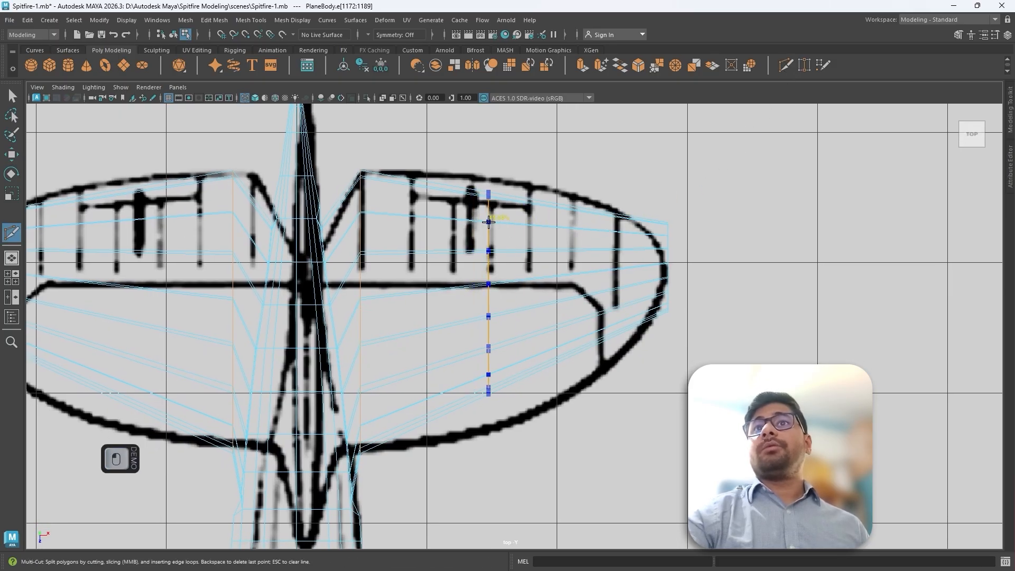
ctrl+click(498, 223)
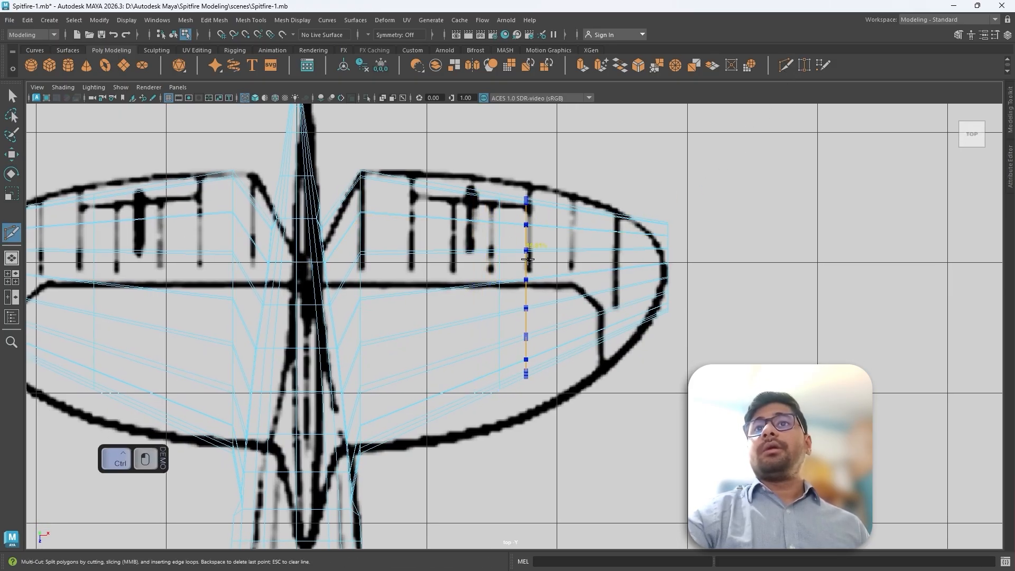
Select the new mid-span edge loop, then scale and move it along Z to match the blueprint's tailplane outline
key(q)
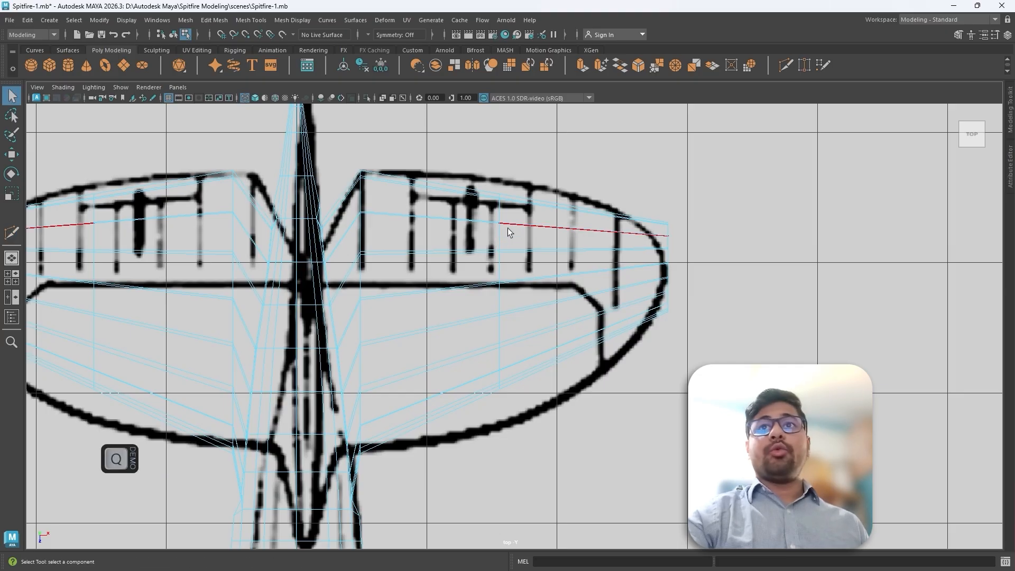
double_click(499, 211)
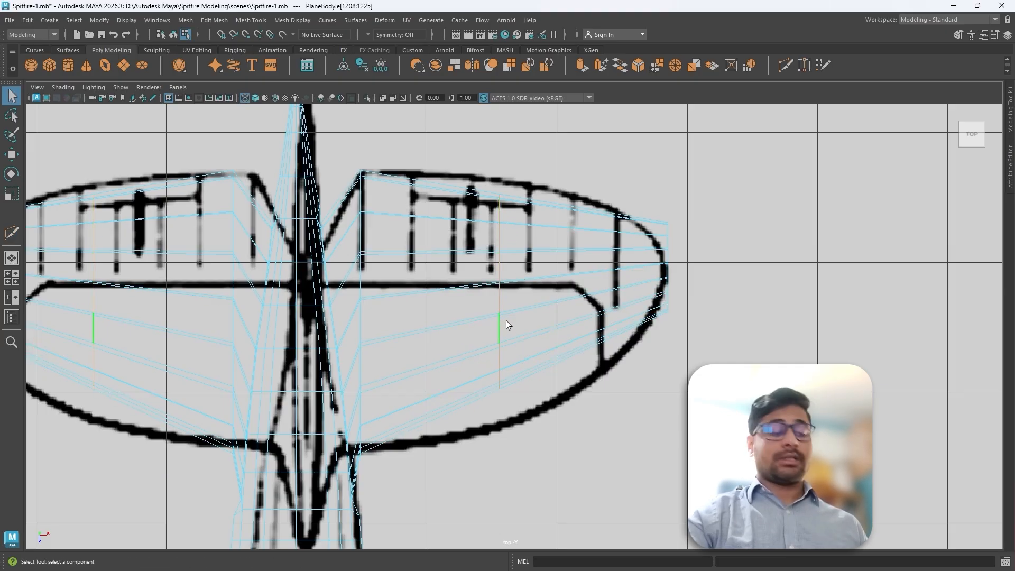
key(r)
drag(505, 345, 502, 356)
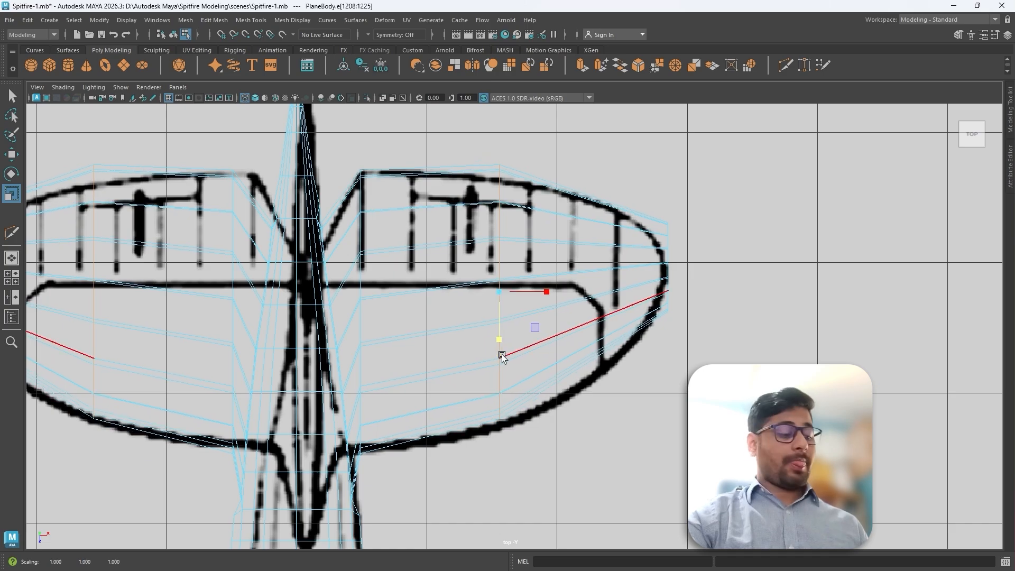
key(w)
drag(500, 338, 501, 351)
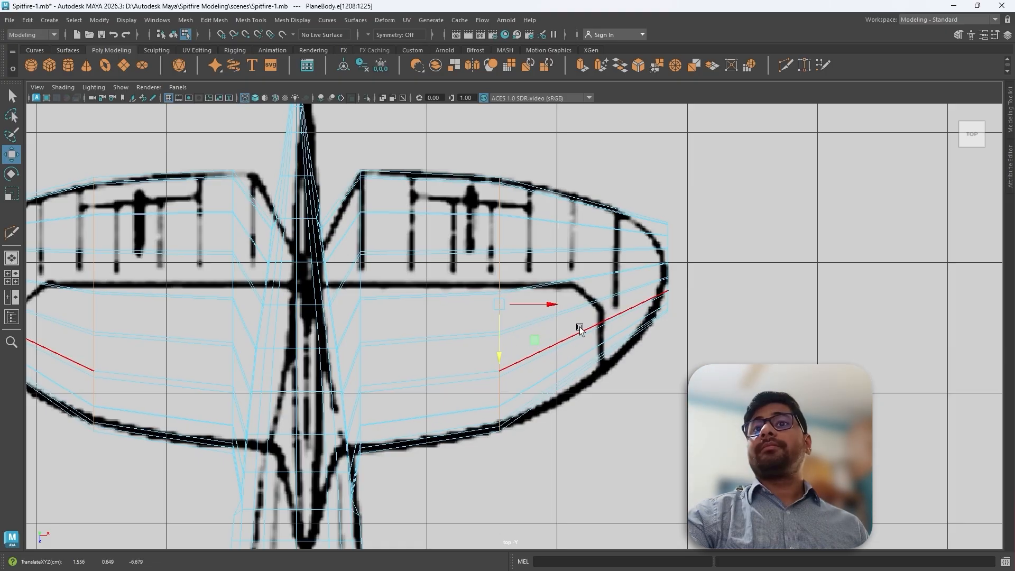
Insert another edge loop between the mid-span loop and the tailplane tip with the Multi-Cut tool
alt+middle_drag(577, 323, 485, 338)
click(785, 65)
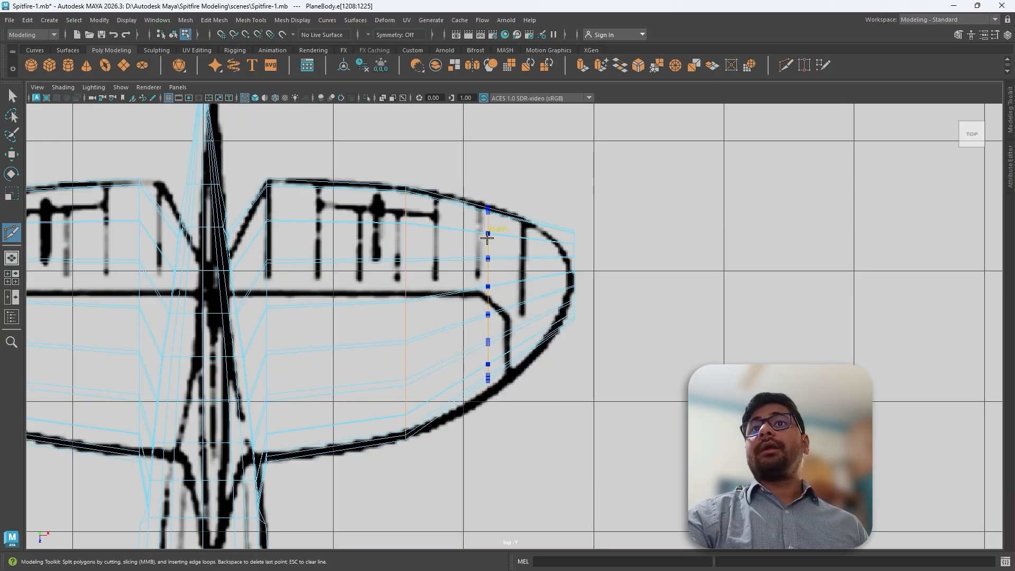
ctrl+click(487, 238)
Select the new outer edge loop and adjust it along Z to fit the blueprint's leading and trailing edges
key(q)
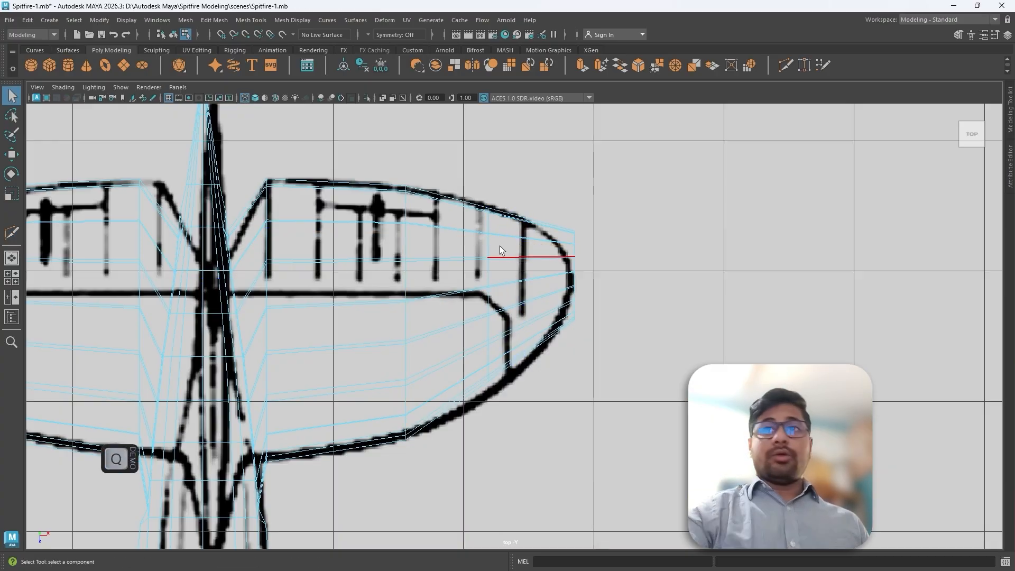
scroll(512, 254, up, 1)
alt+middle_drag(512, 248, 502, 271)
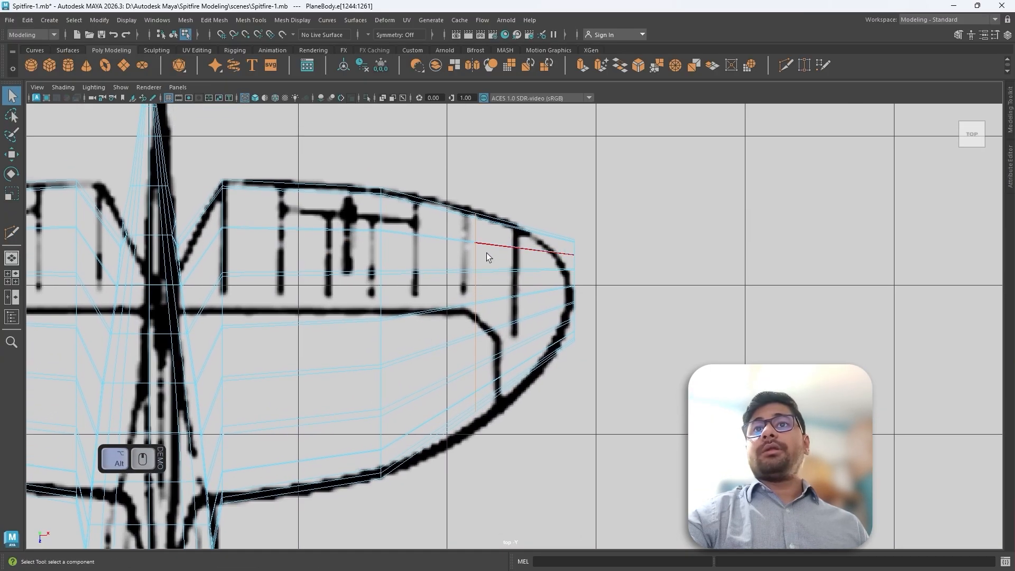
drag(478, 345, 478, 372)
key(w)
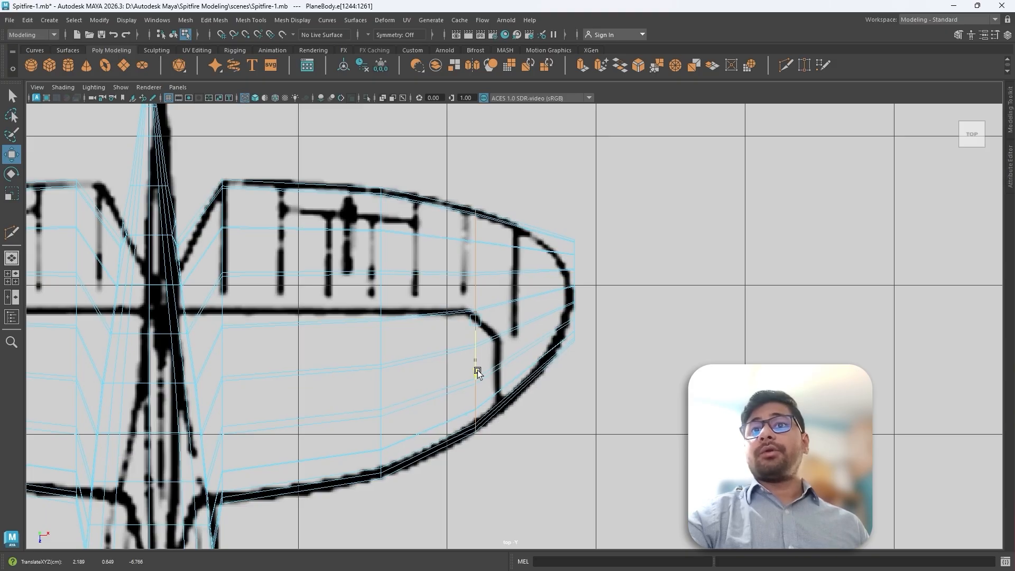
Select the edge loop at the tailplane tip, then scale and move it to fit the blueprint's rounded tip
drag(629, 226, 562, 340)
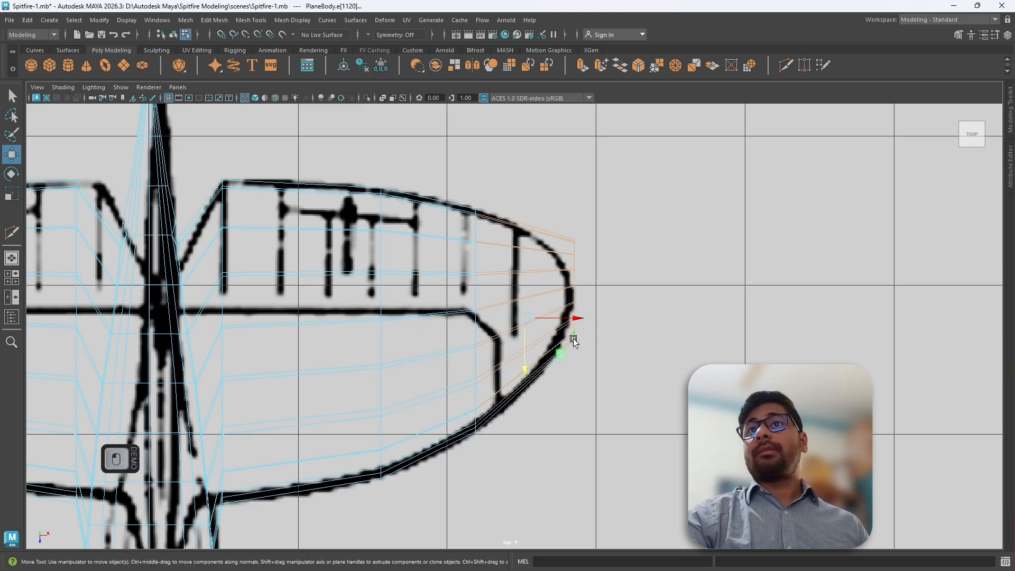
click(609, 276)
click(573, 264)
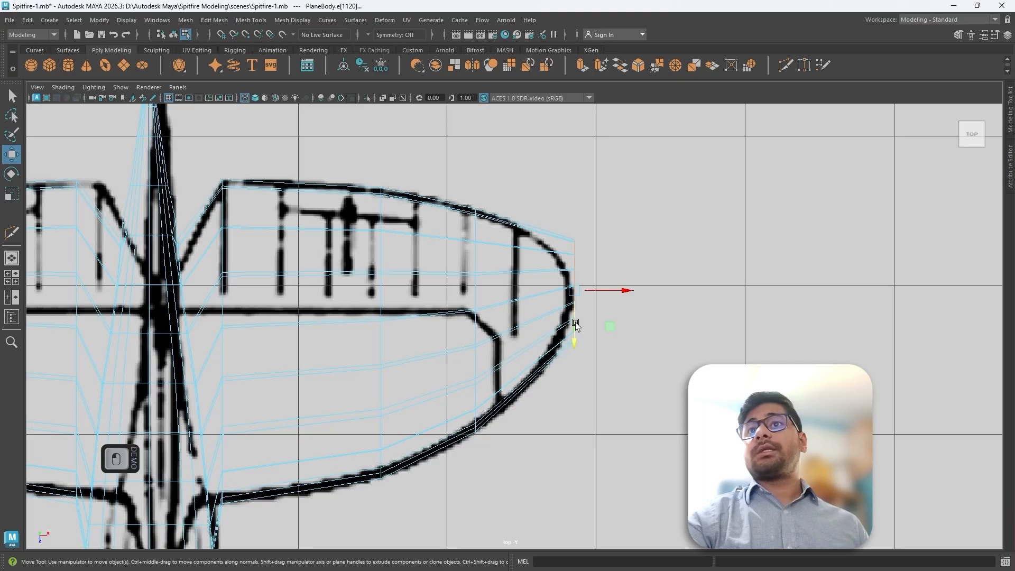
mouse_move(569, 343)
mouse_down()
mouse_move(612, 297)
mouse_move(576, 347)
mouse_up()
key(r)
key(w)
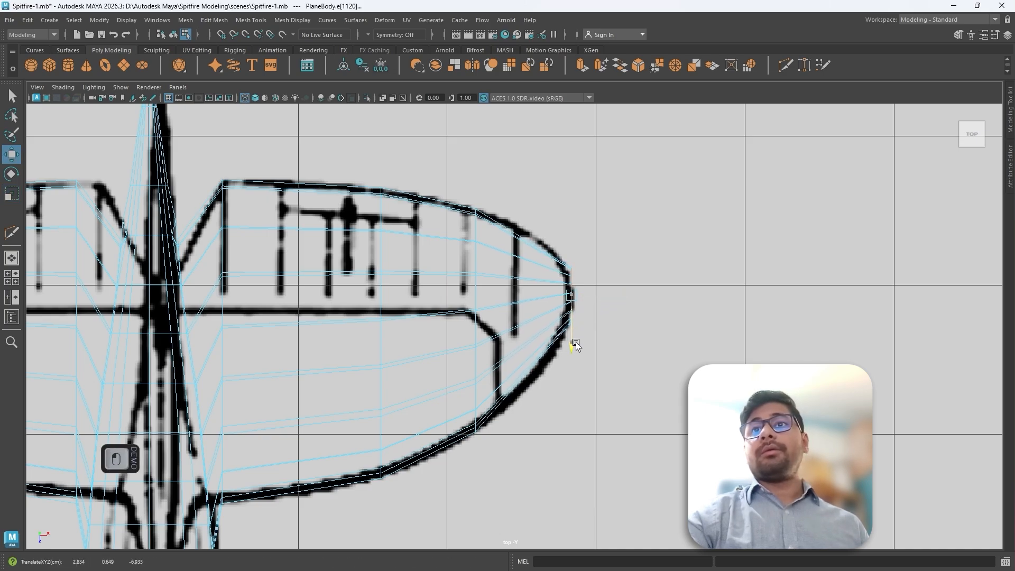
Insert an edge loop just inboard of the tailplane tip with the Multi-Cut tool
alt+middle_drag(613, 323, 596, 335)
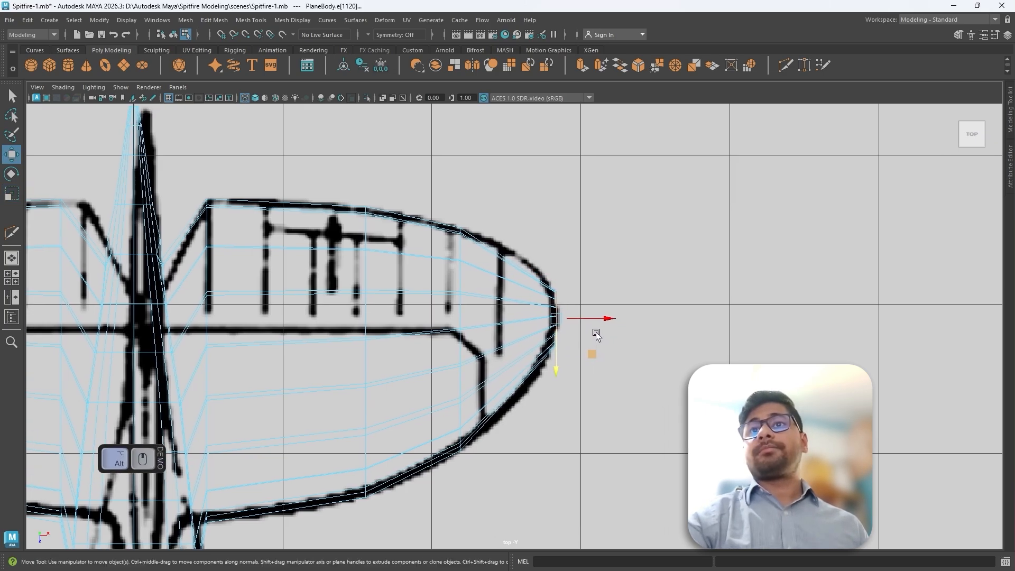
click(786, 64)
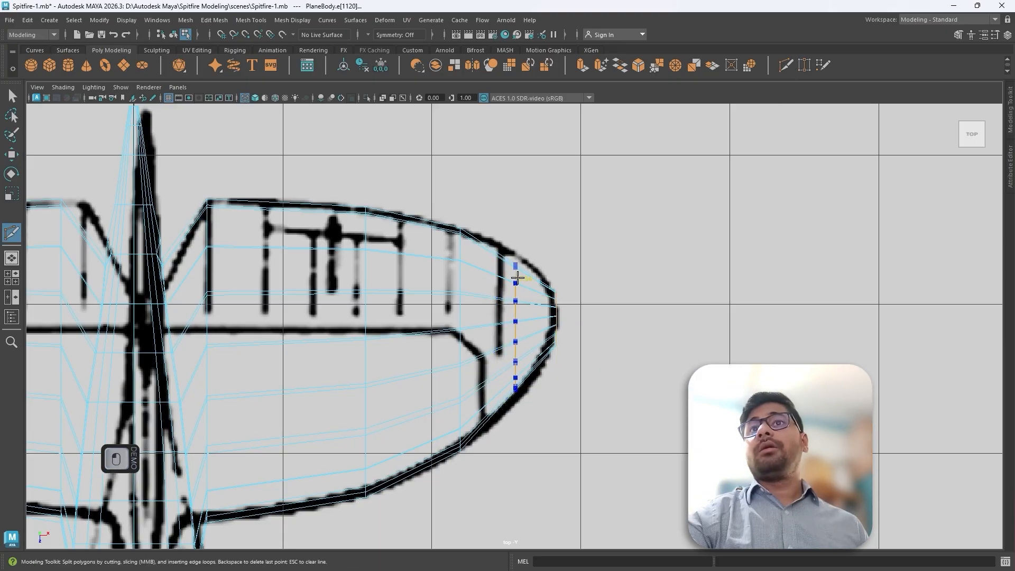
ctrl+click(511, 277)
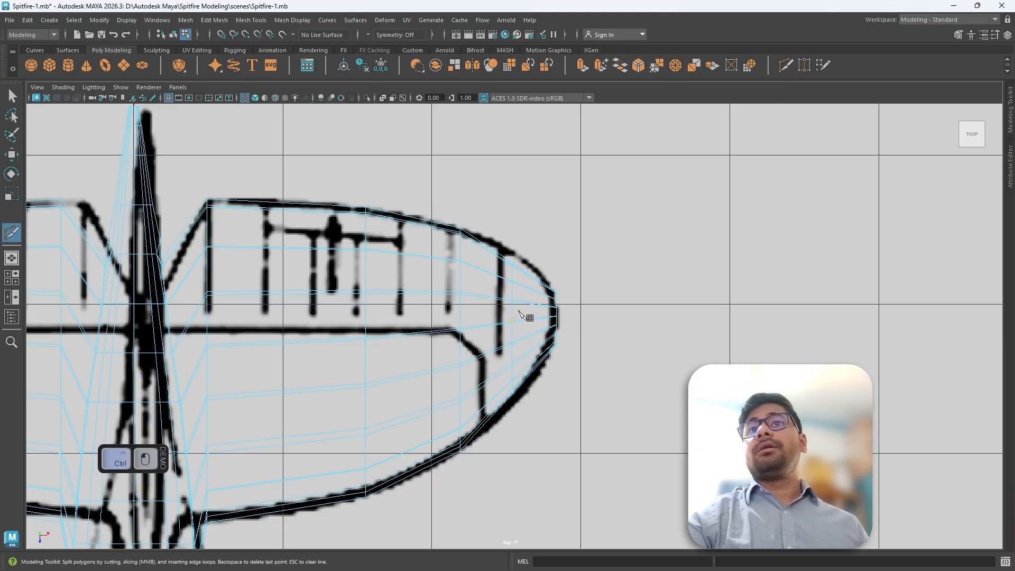
Select the new loop beside the tip and scale it along Z by about 1.22 to match the curved outline
key(1)
key(q)
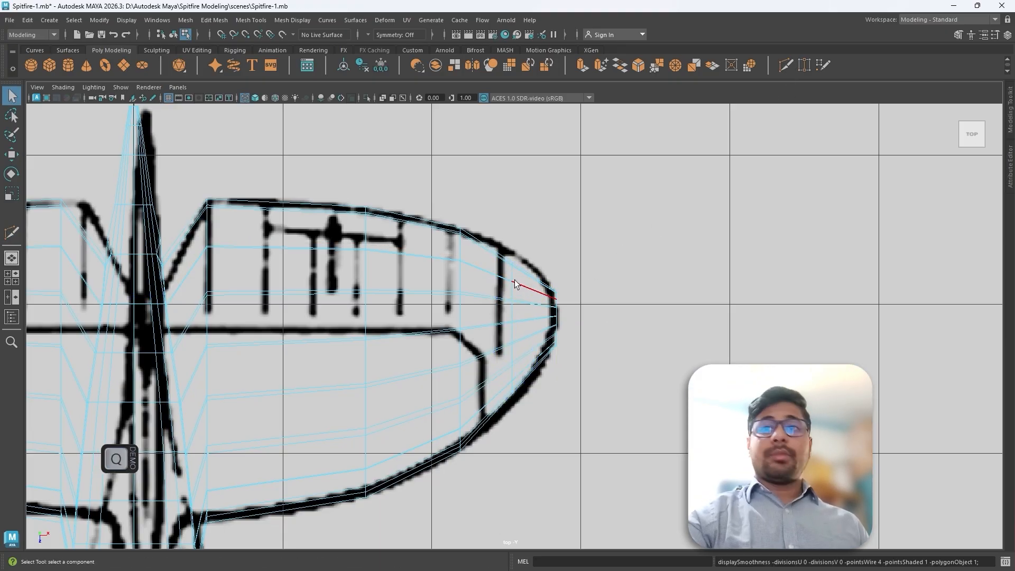
double_click(512, 275)
key(r)
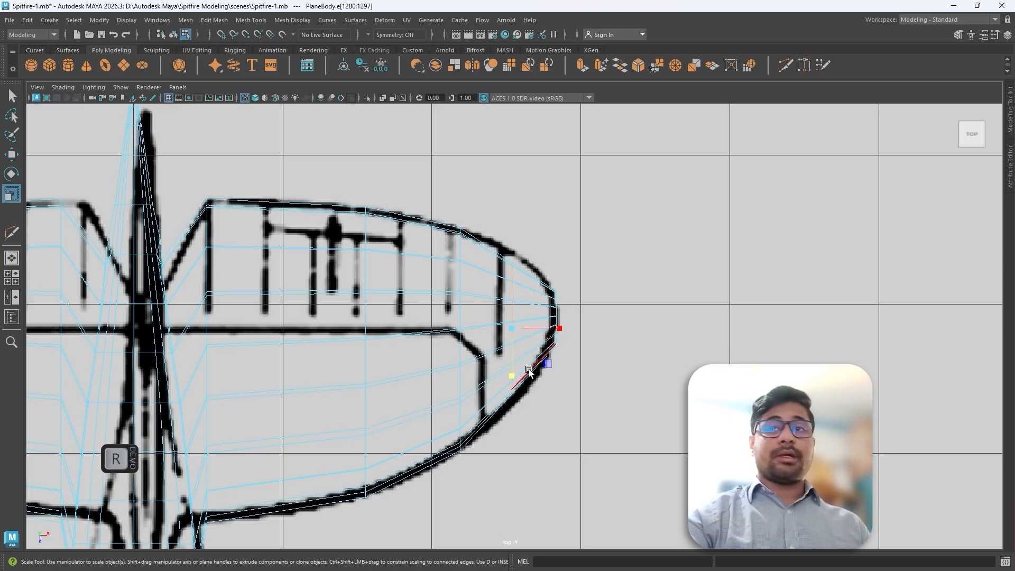
drag(511, 374, 513, 392)
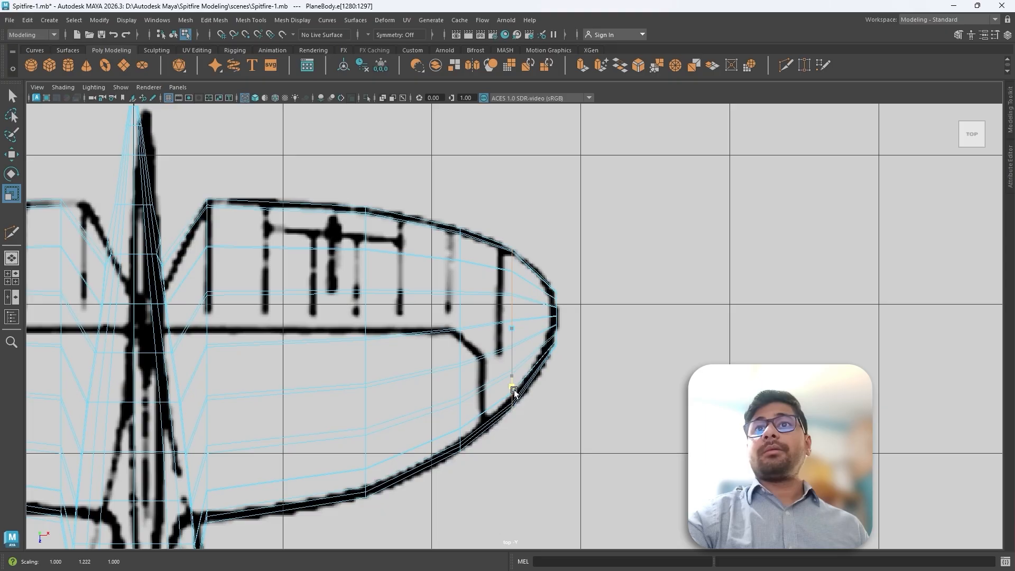
Insert an edge loop between the tailplane's root loop and mid-span loop with the Multi-Cut tool
alt+middle_drag(516, 390, 643, 370)
click(786, 65)
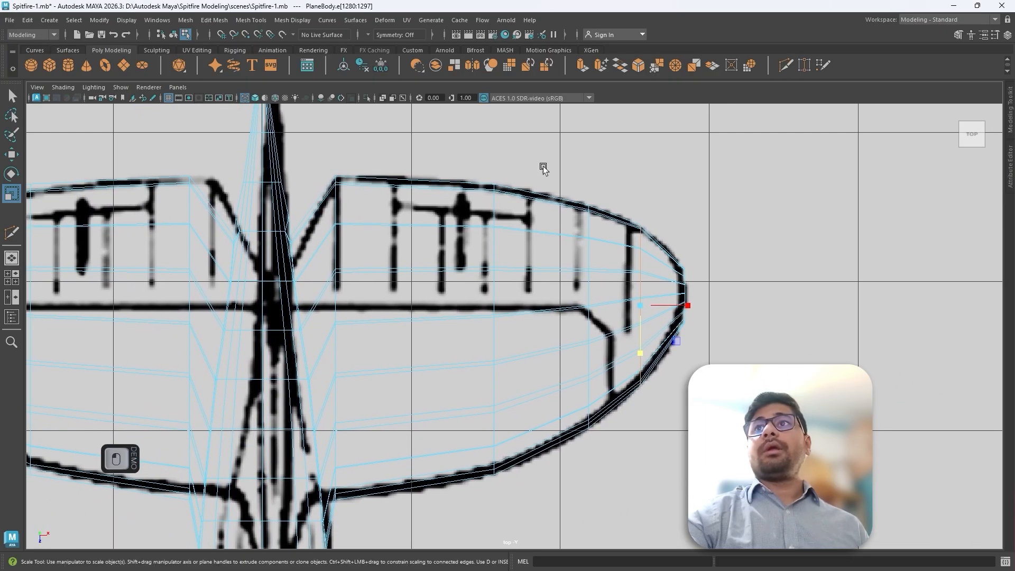
ctrl+click(417, 198)
Select the new inboard edge loop and scale it slightly along Z to follow the blueprint's tailplane outline
key(q)
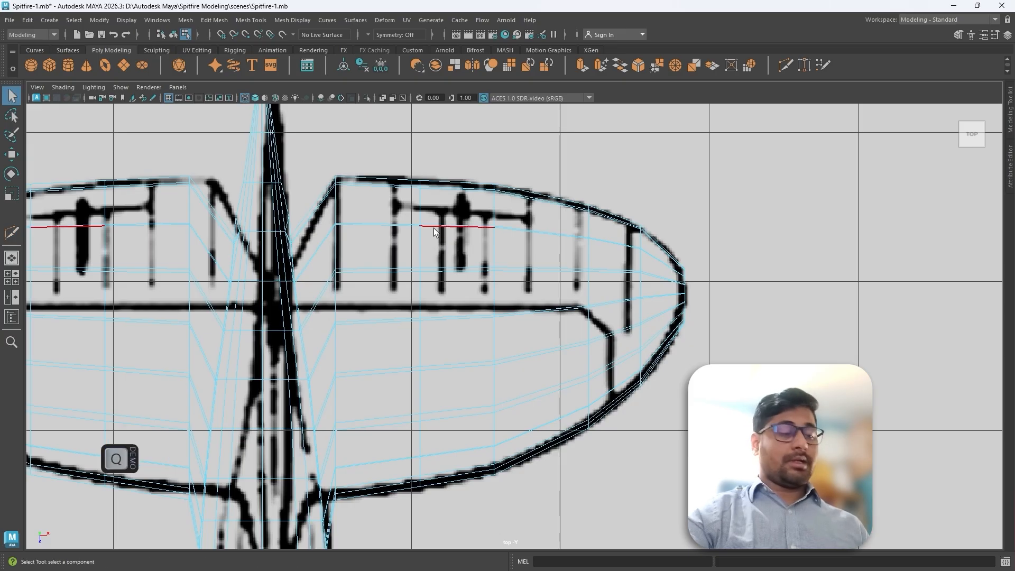
double_click(419, 204)
key(r)
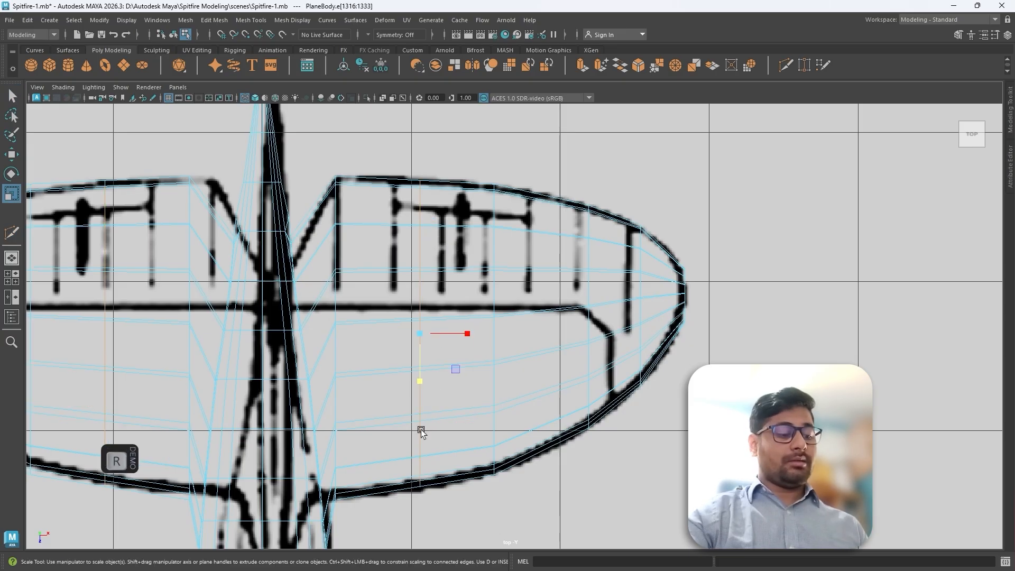
drag(419, 382, 423, 388)
key(w)
Save the scene with the completed tailplane outline
alt+middle_drag(470, 370, 571, 386)
alt+middle_drag(431, 358, 594, 337)
alt+right_drag(594, 337, 501, 332)
alt+middle_drag(609, 338, 497, 327)
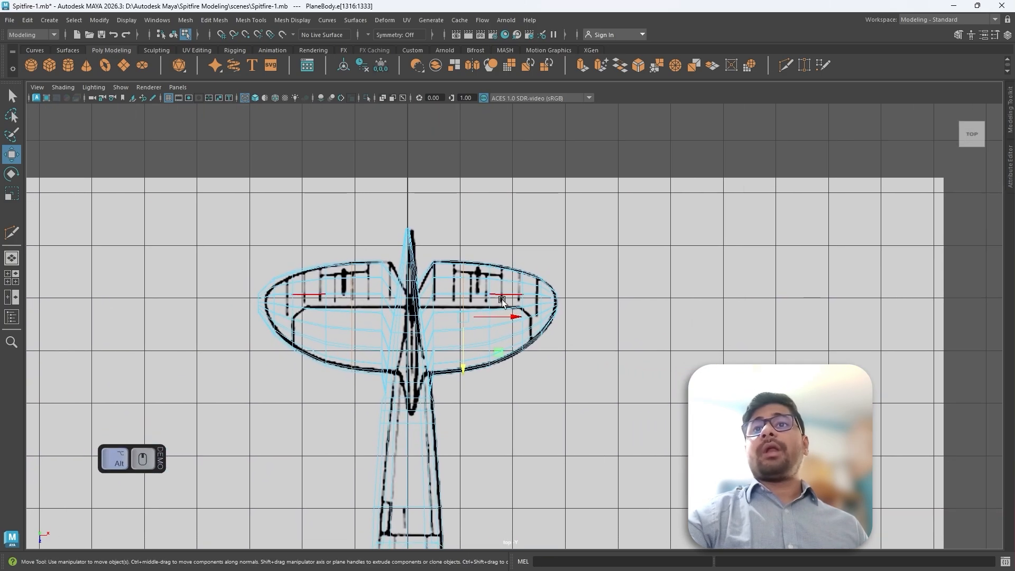
key(ctrl+s)
Switch to the perspective view and select the open border edge loop at the tailplane tip
scroll(472, 311, up, 5)
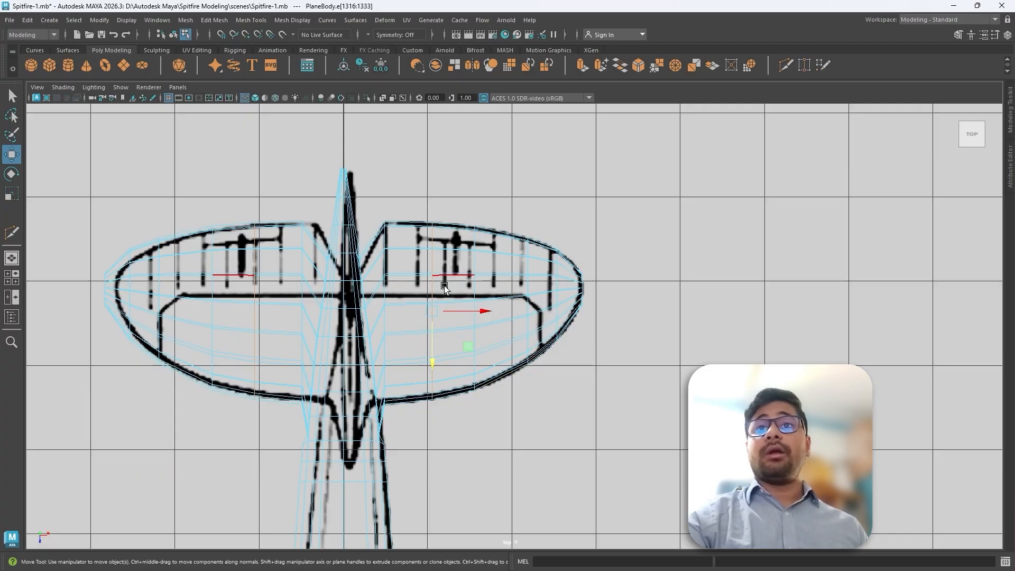
scroll(439, 283, up, 3)
alt+middle_drag(435, 283, 458, 284)
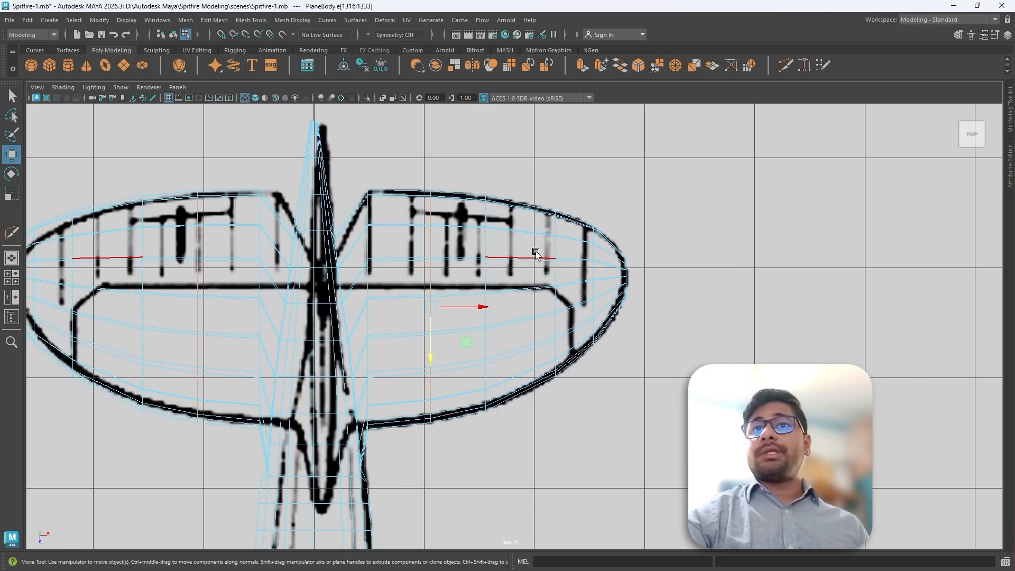
key(space)
key(space)
scroll(709, 236, up, 4)
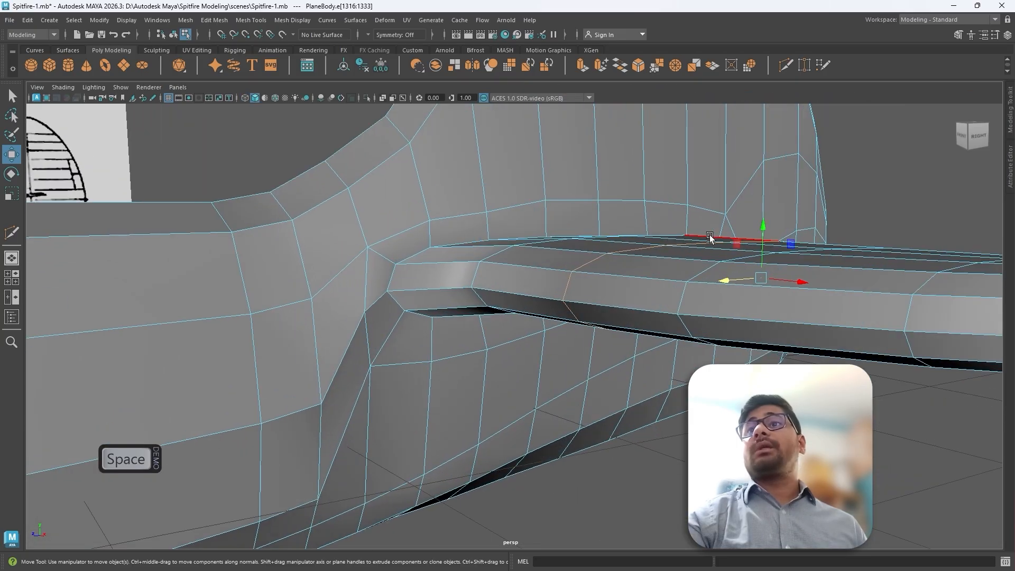
alt+middle_drag(709, 236, 562, 235)
alt+drag(563, 235, 681, 262)
double_click(574, 374)
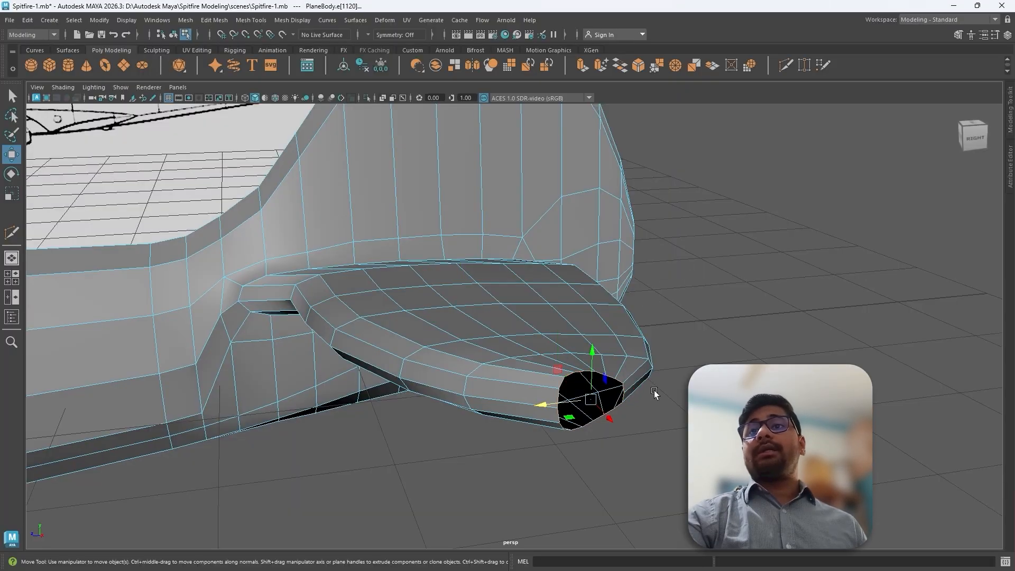
Frame the tailplane tip opening closely and reselect its full border edge loop
scroll(606, 397, up, 3)
alt+middle_drag(606, 396, 524, 321)
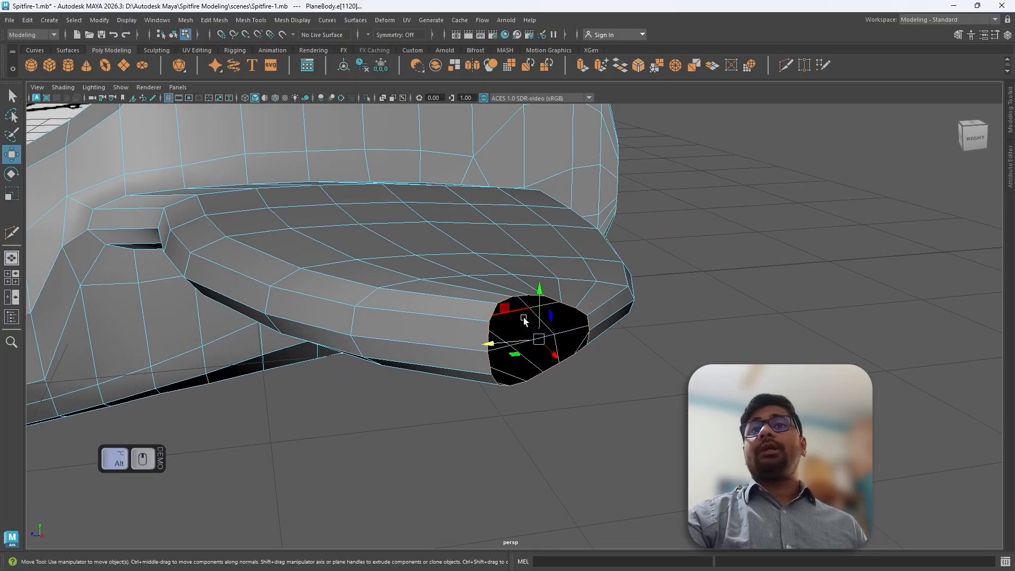
alt+drag(521, 333, 546, 327)
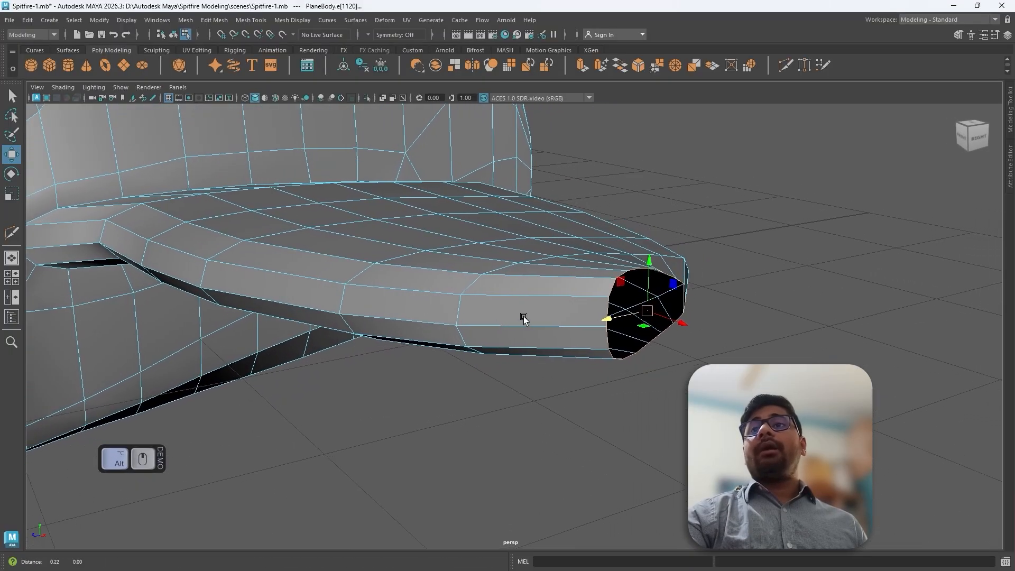
alt+middle_drag(523, 318, 440, 318)
click(621, 269)
double_click(534, 273)
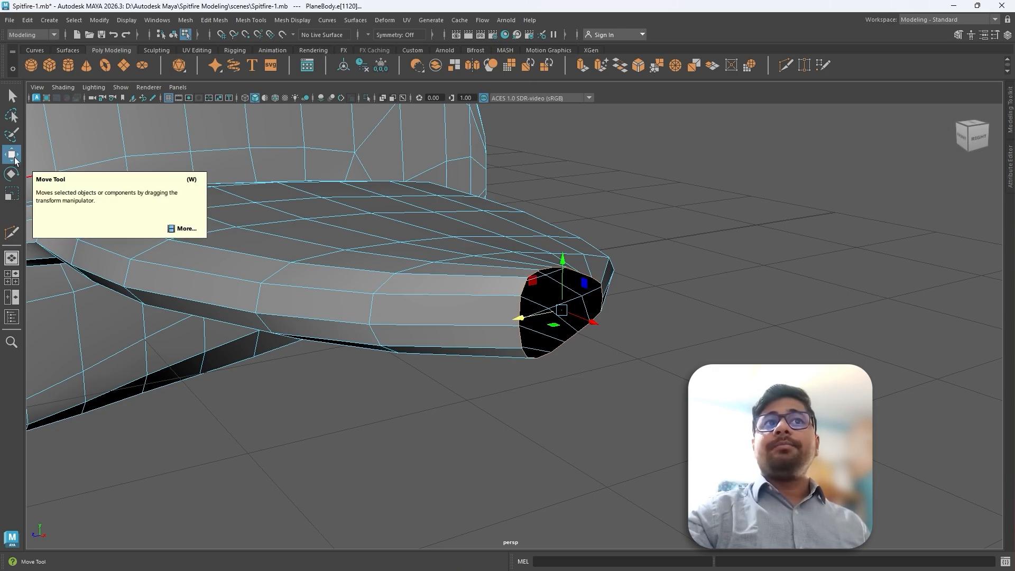
Open the Scale tool's settings and enable Soft Select for the tailplane tip's border loop
click(11, 194)
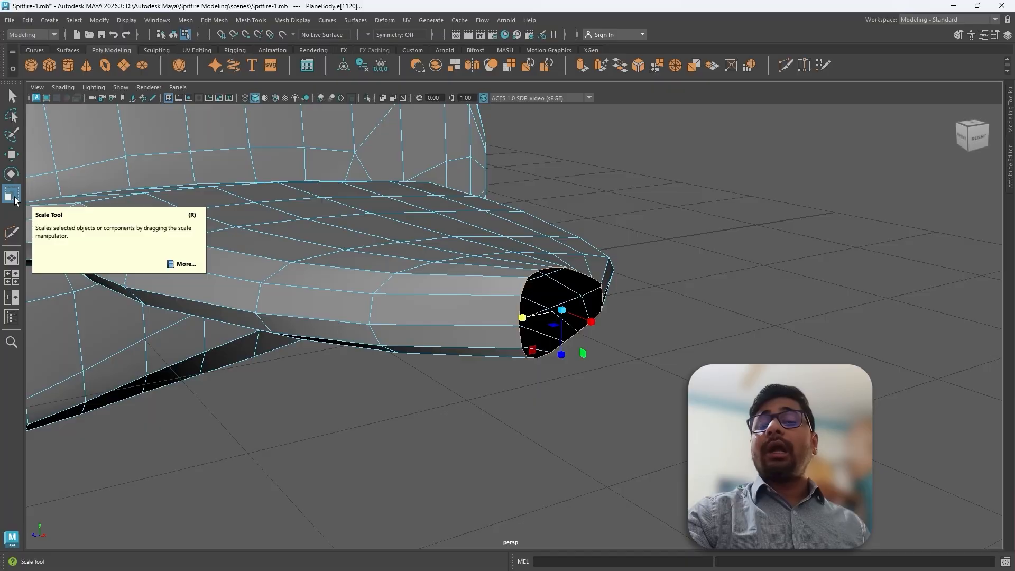
double_click(11, 194)
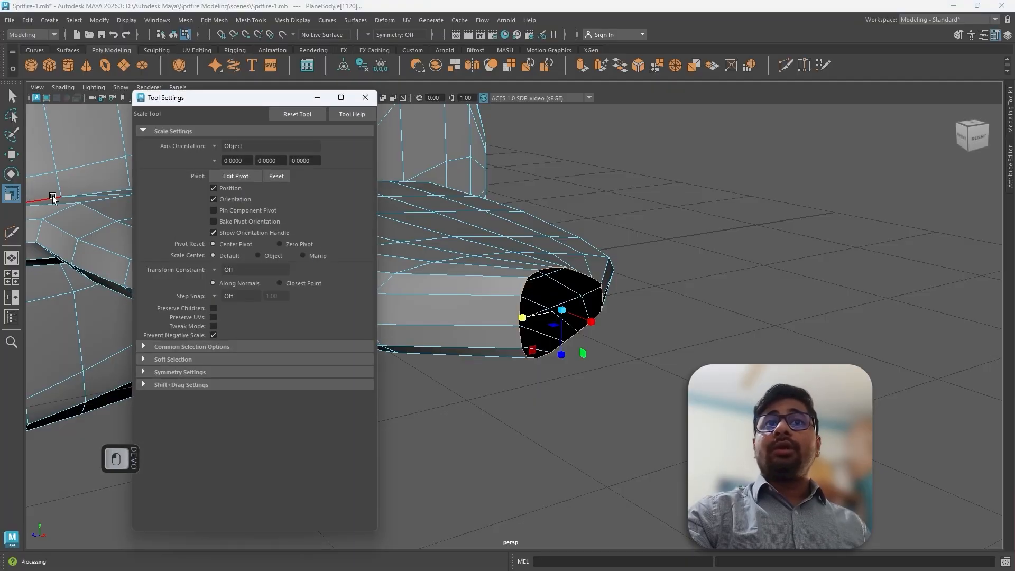
drag(227, 98, 181, 64)
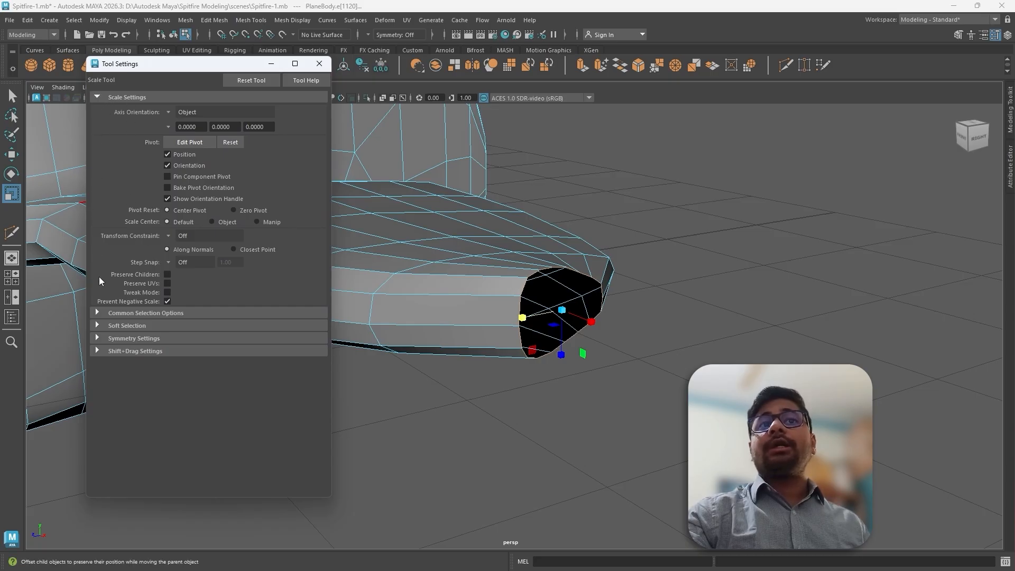
click(97, 325)
click(101, 326)
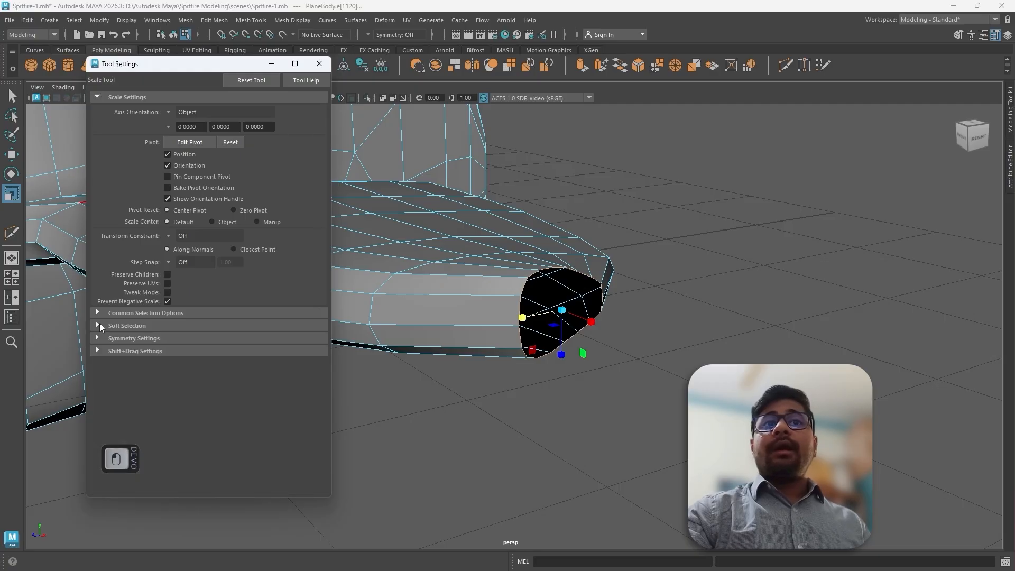
click(97, 326)
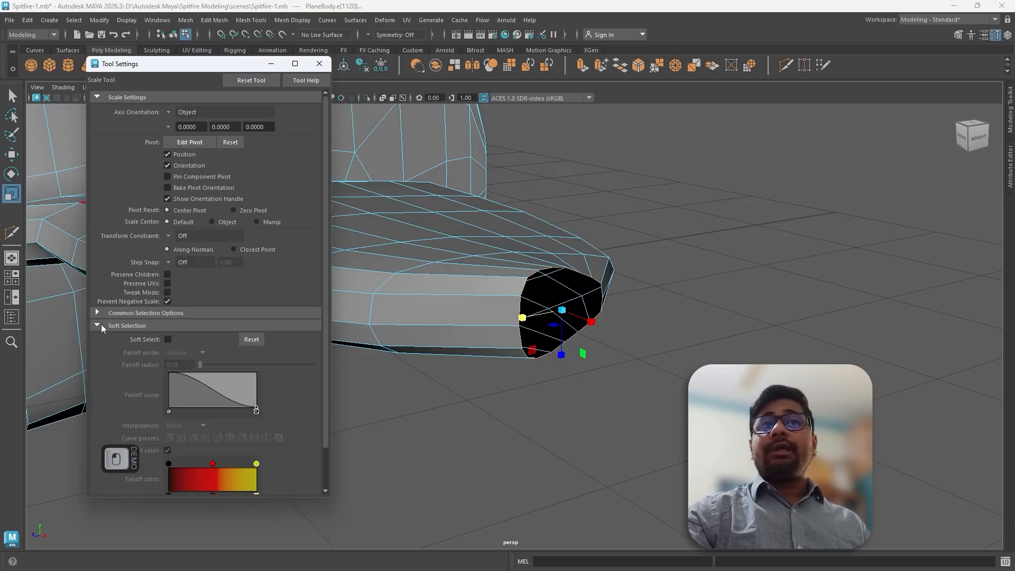
scroll(128, 356, down, 2)
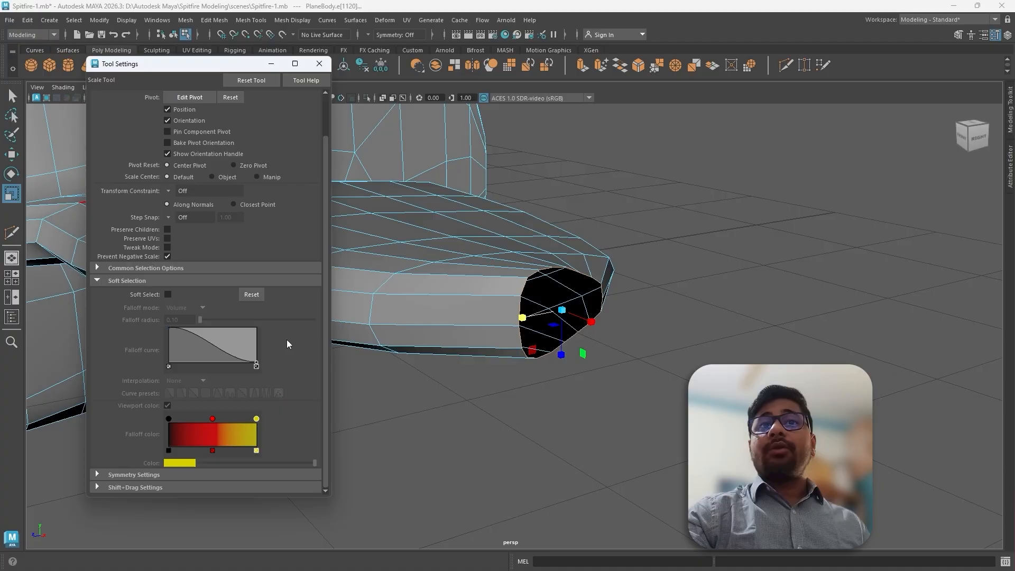
click(167, 294)
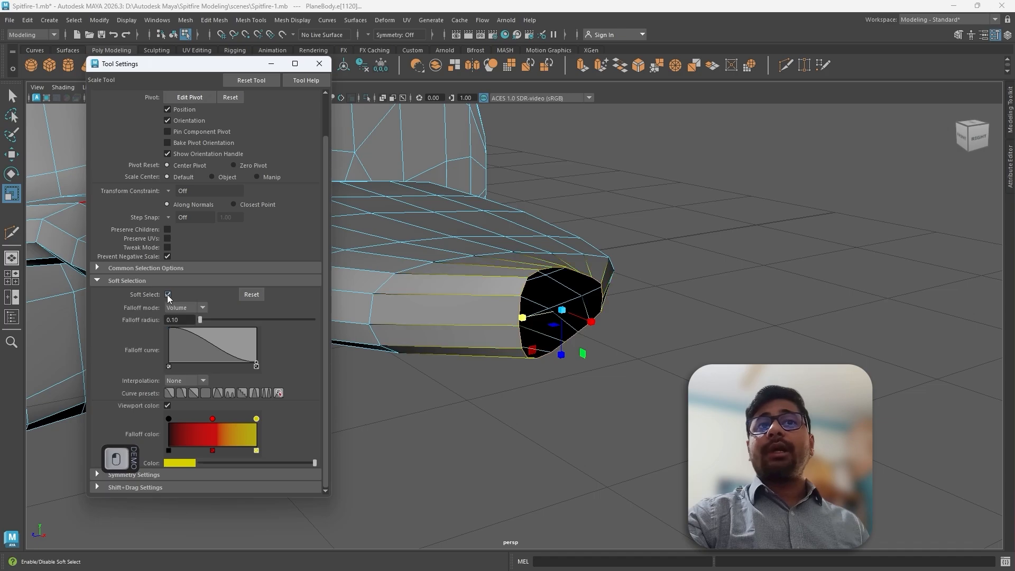
Set the Soft Select falloff radius to 0.94
drag(207, 64, 140, 68)
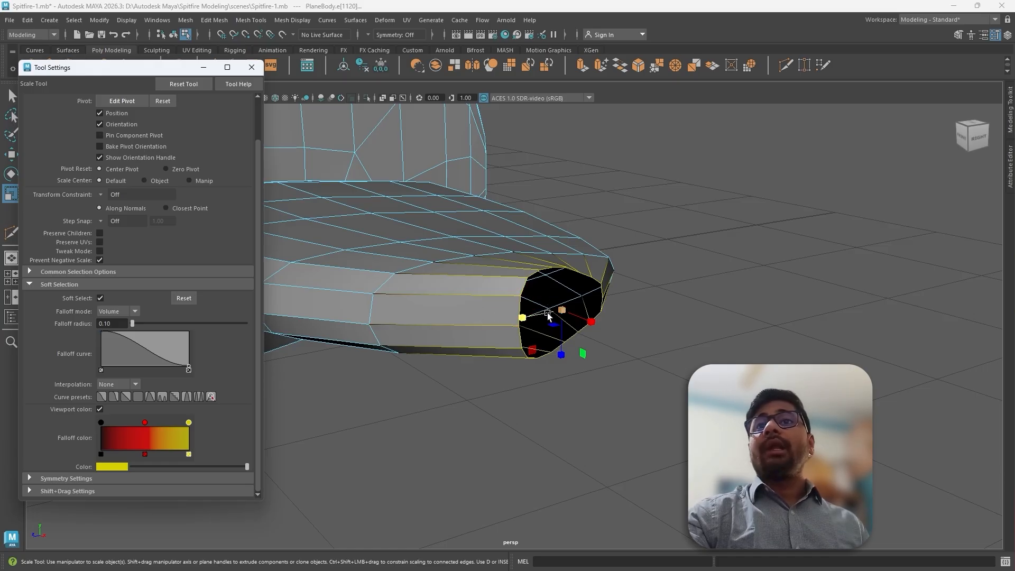
alt+drag(529, 302, 605, 282)
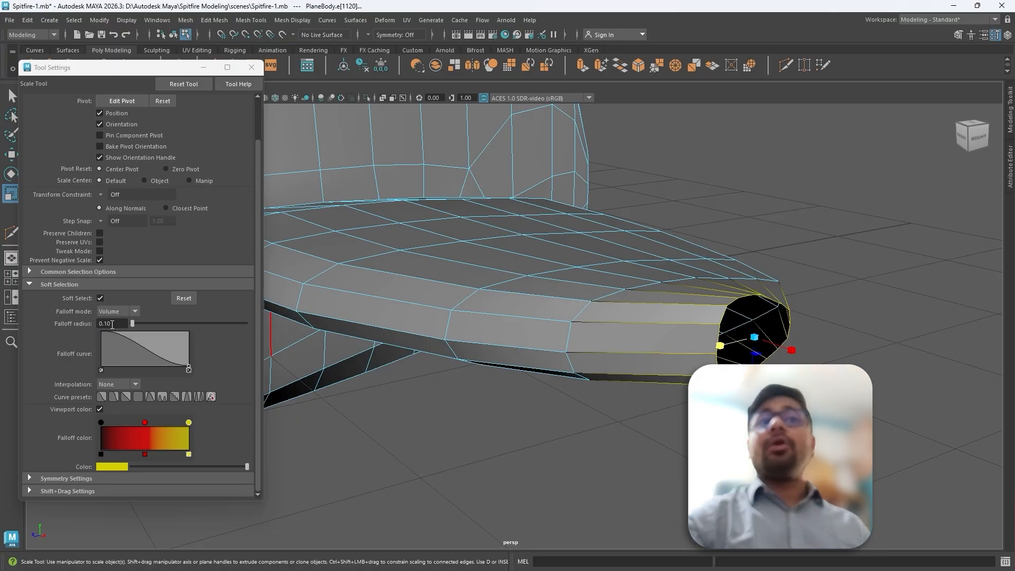
drag(133, 324, 222, 324)
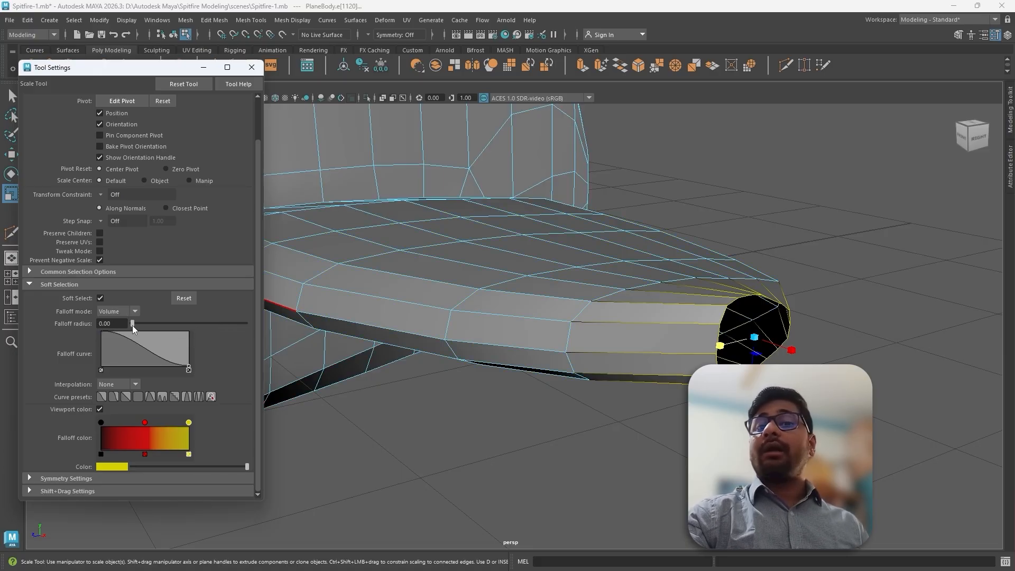
drag(132, 325, 137, 325)
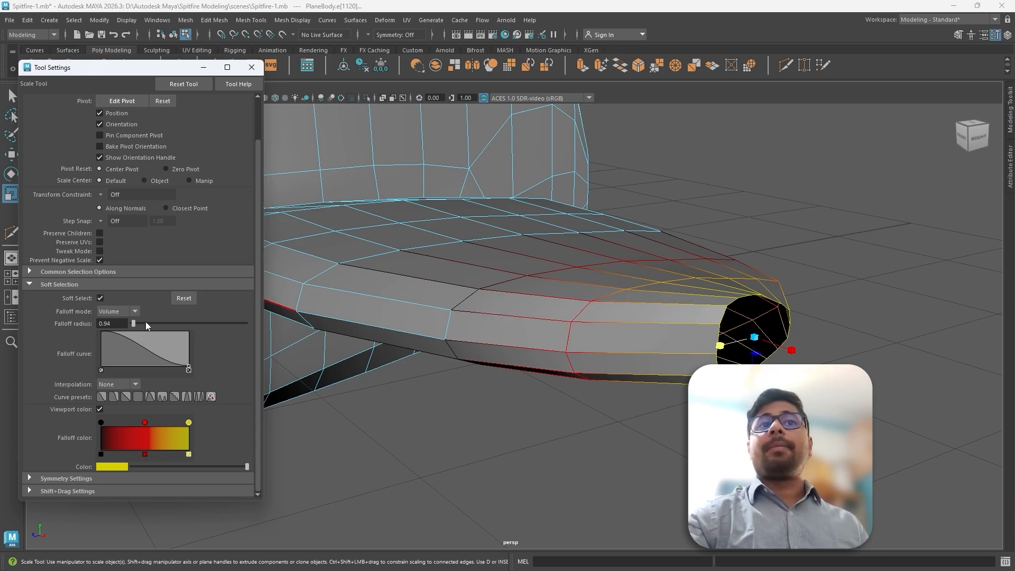
Turn off Soft Select and close the tool settings
click(101, 296)
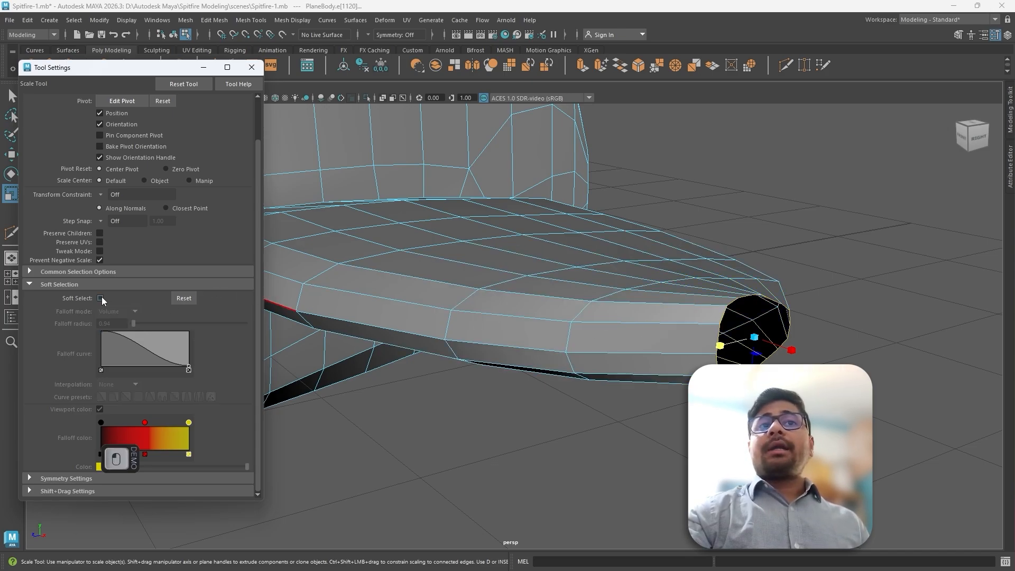
click(41, 285)
click(244, 69)
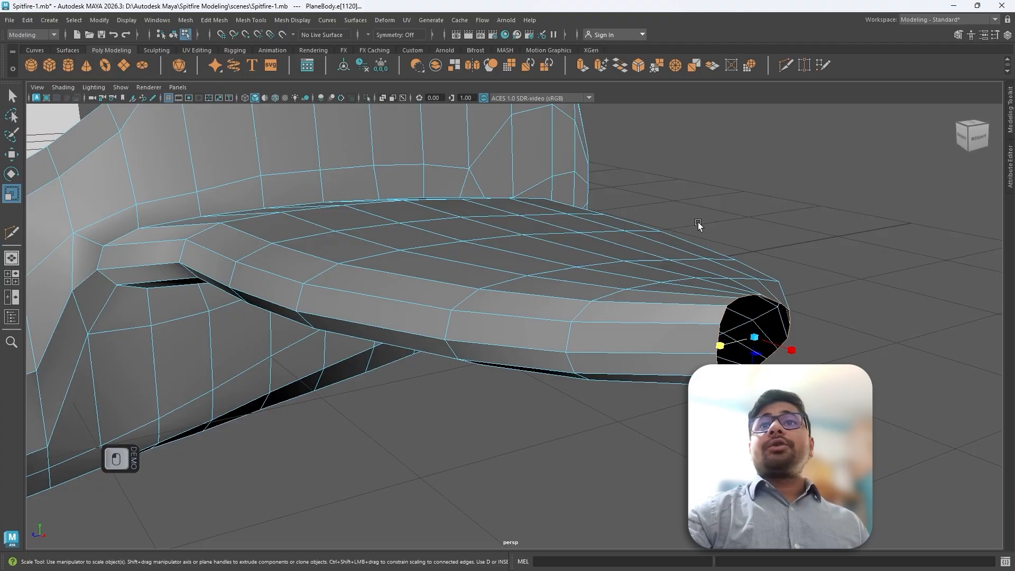
Reselect the border edge loop at the tailplane tip and turn Soft Select back on
click(700, 226)
alt+middle_drag(729, 266, 570, 250)
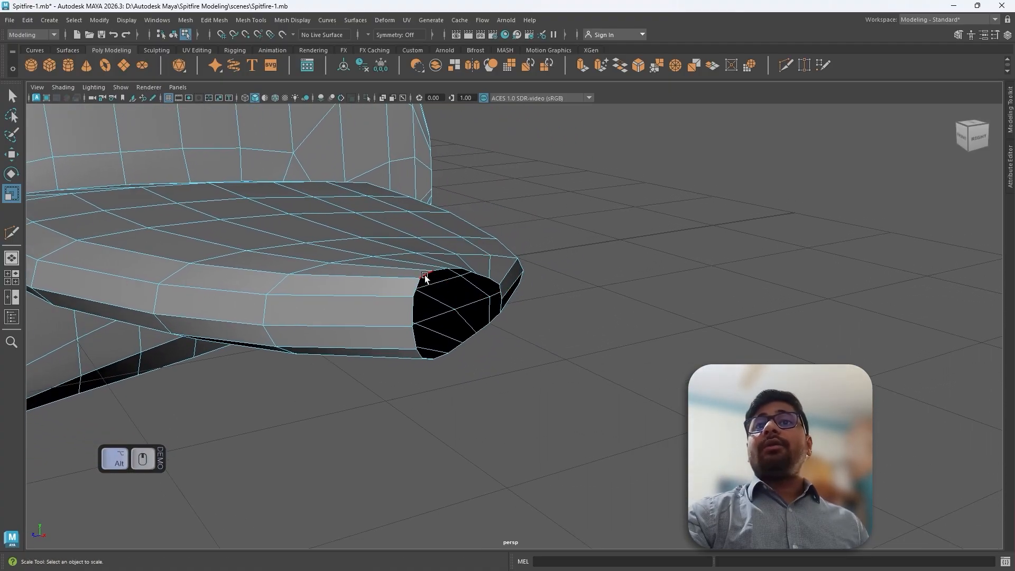
double_click(425, 275)
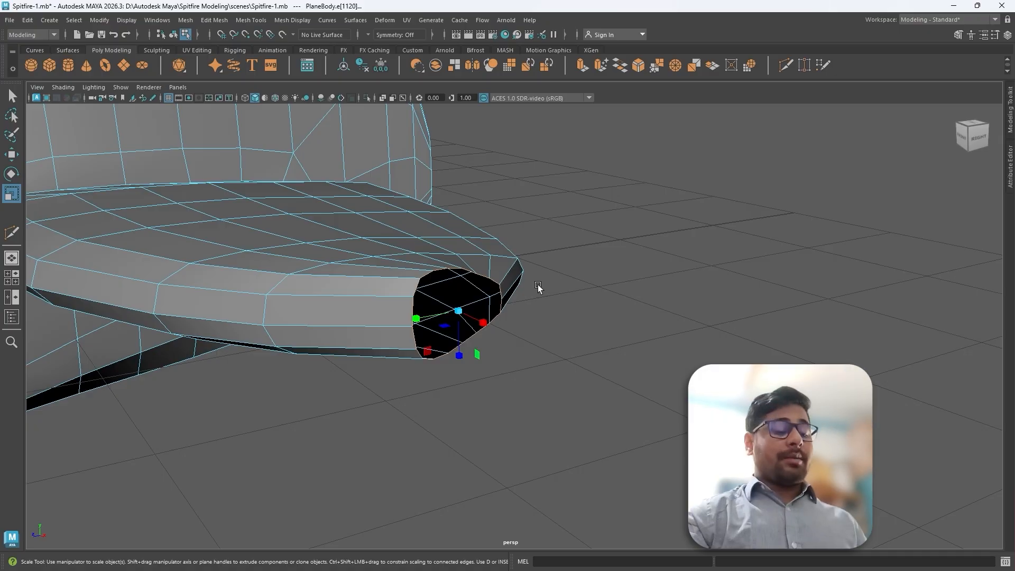
key(b)
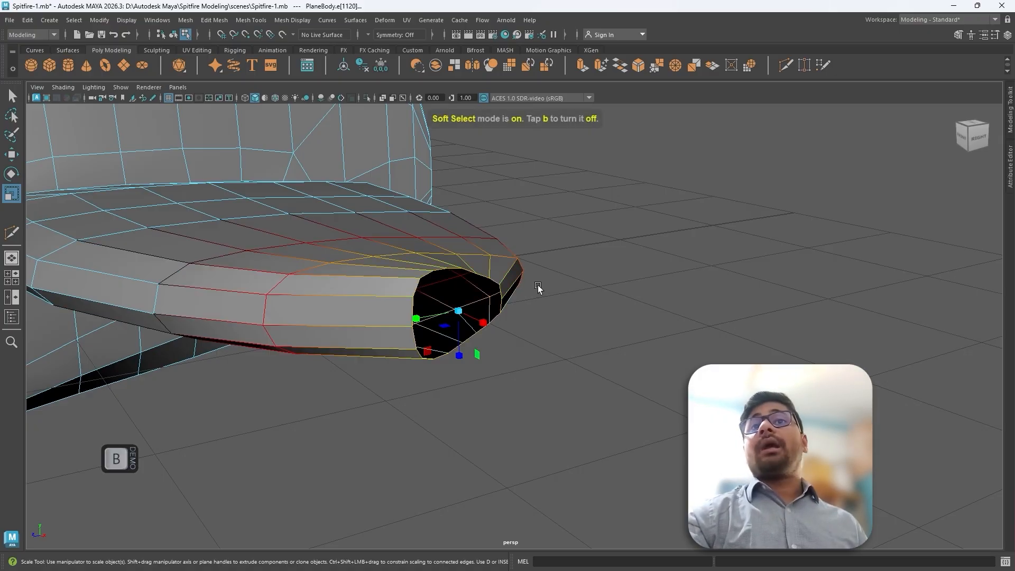
Adjust the Soft Select falloff radius interactively until its influence covers the outer part of the tailplane
alt+middle_drag(458, 250, 522, 251)
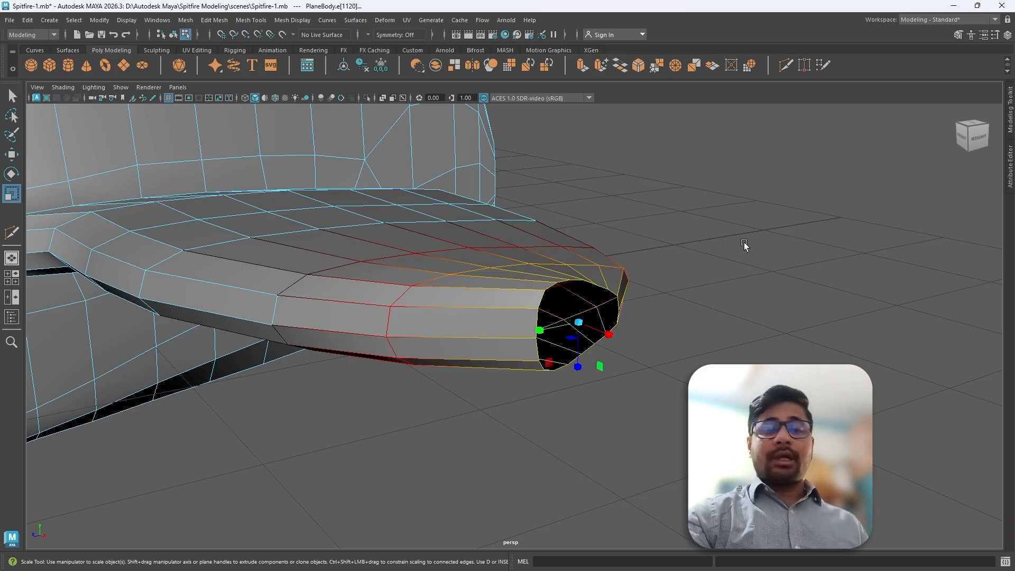
key(b)
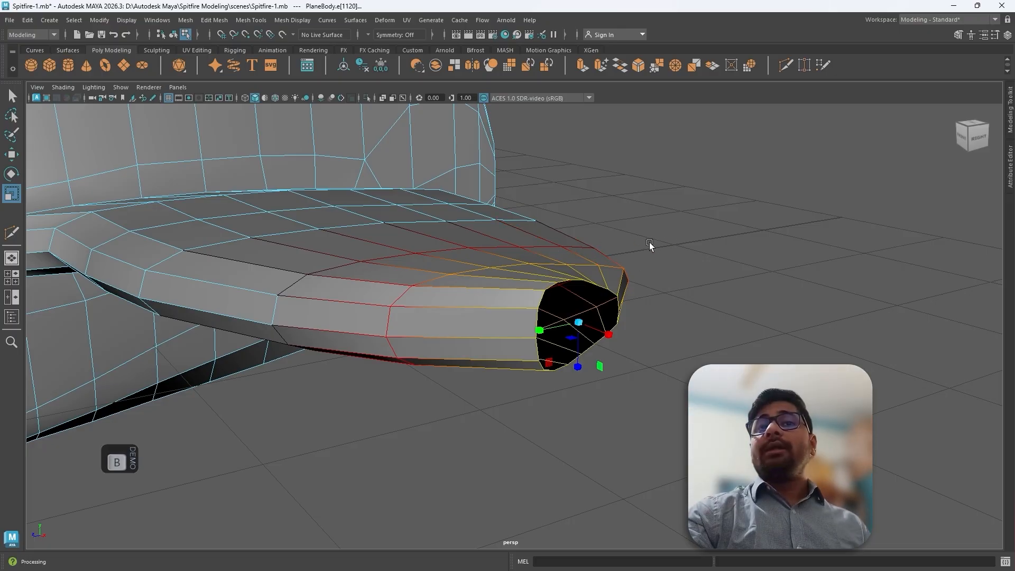
key(b)
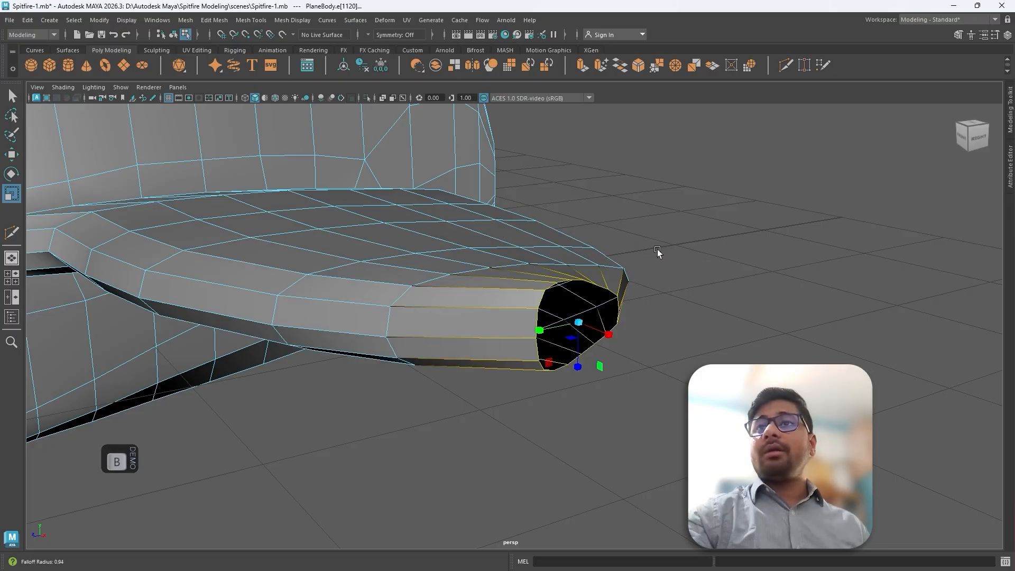
middle_drag(636, 249, 604, 243)
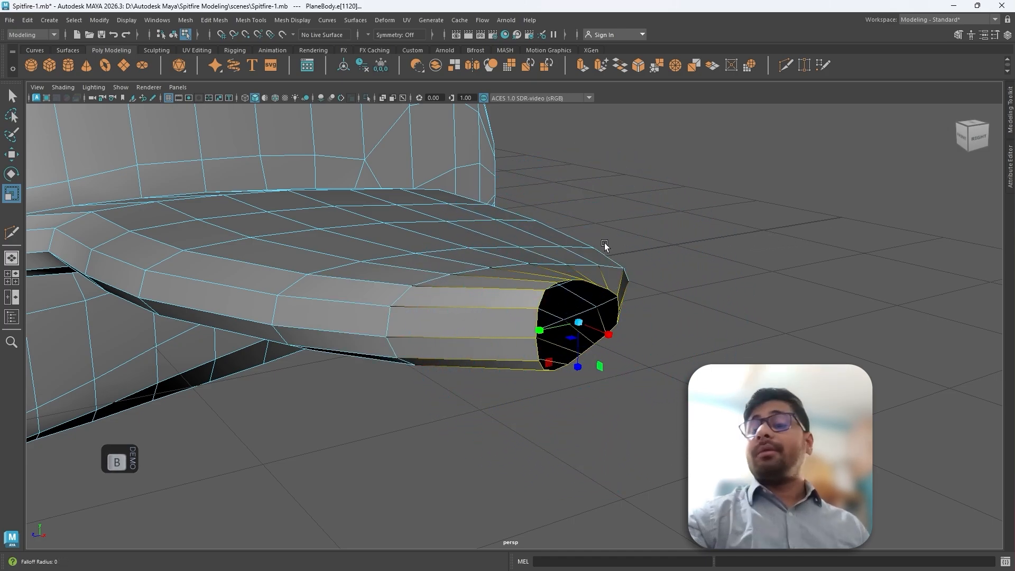
middle_drag(671, 239, 1012, 225)
middle_drag(686, 238, 962, 233)
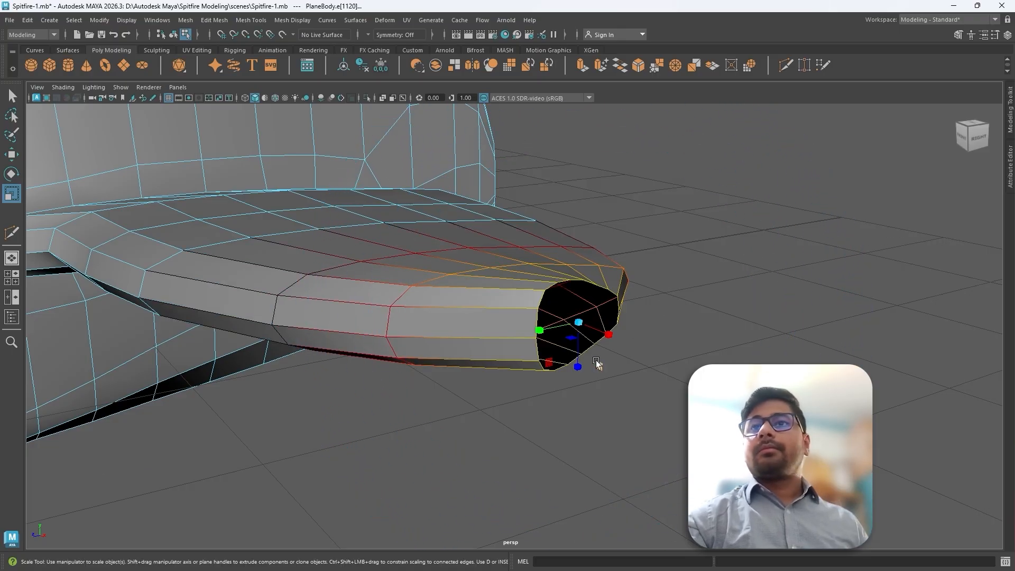
Try flattening the tip opening by scaling the soft-selected border loop vertically
drag(580, 370, 584, 335)
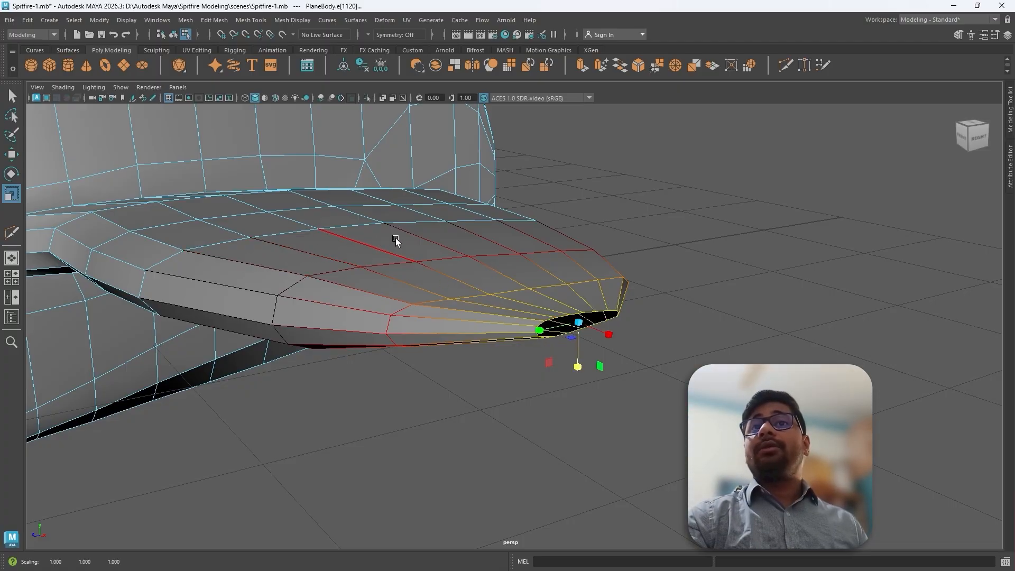
mouse_move(577, 371)
mouse_down()
mouse_move(578, 352)
mouse_move(577, 362)
mouse_up()
alt+drag(490, 324, 544, 292)
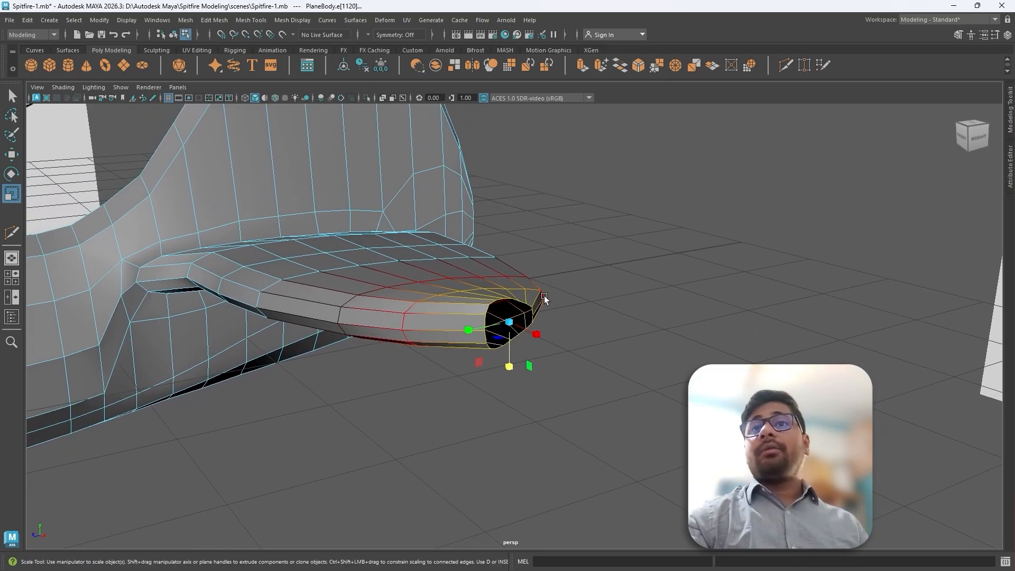
Widen the Soft Select falloff radius until its influence reaches across most of the tailplane towards the root
key(b)
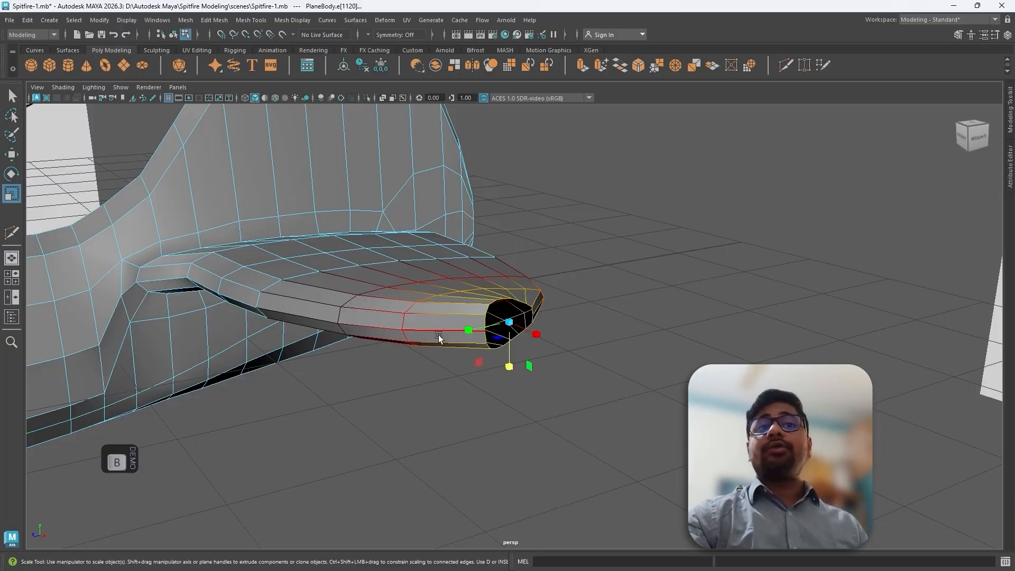
middle_drag(417, 335, 760, 315)
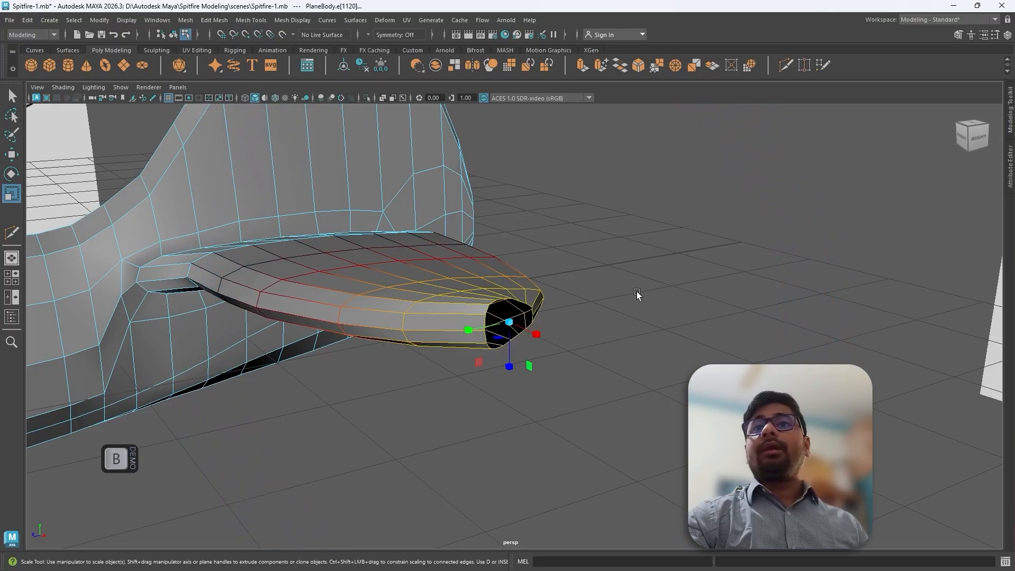
mouse_move(634, 315)
alt+mouse_down()
mouse_move(634, 328)
mouse_move(540, 294)
mouse_move(528, 270)
mouse_move(631, 333)
alt+mouse_up()
Scale the tip's border loop down vertically to taper the tailplane's thickness, and turn off Soft Select
drag(507, 363, 512, 325)
scroll(506, 308, up, 3)
scroll(505, 303, up, 5)
alt+middle_drag(506, 289, 544, 307)
scroll(539, 303, down, 4)
scroll(537, 288, down, 3)
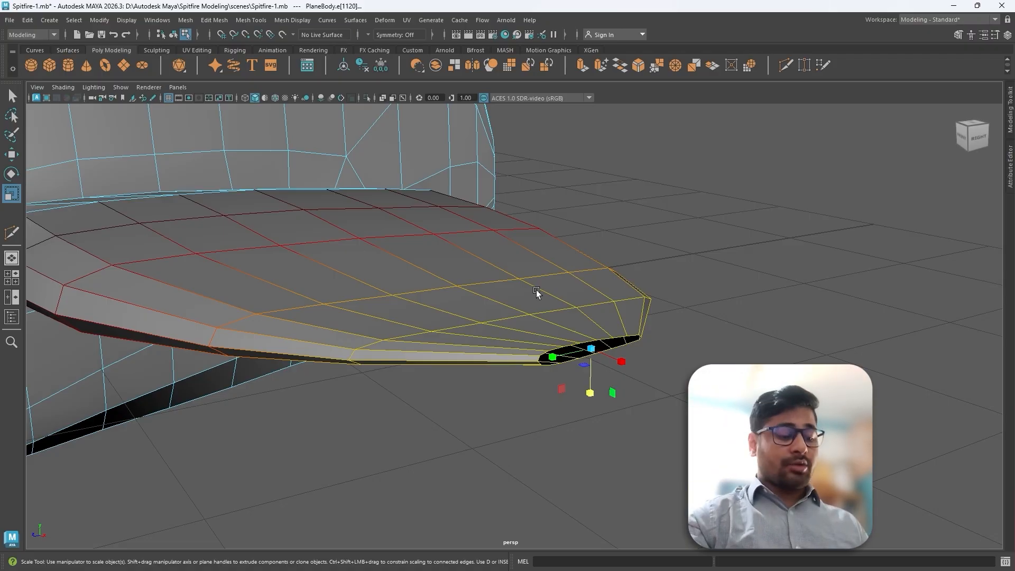
key(b)
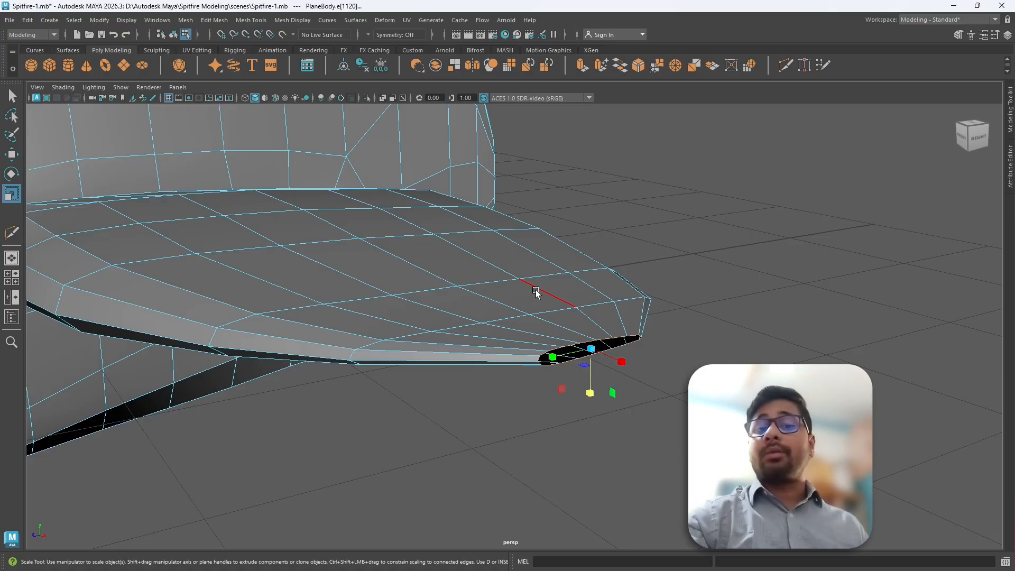
Frame the flattened tip opening closely and clear the border loop selection
mouse_move(458, 267)
alt+mouse_down()
mouse_move(537, 356)
mouse_move(508, 437)
mouse_move(456, 271)
alt+mouse_up()
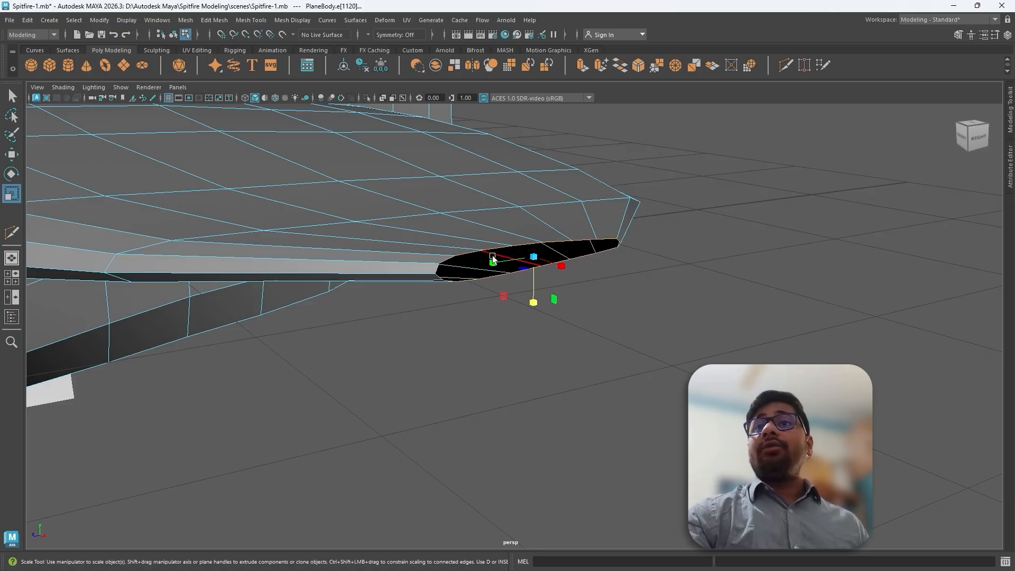
alt+drag(517, 269, 483, 294)
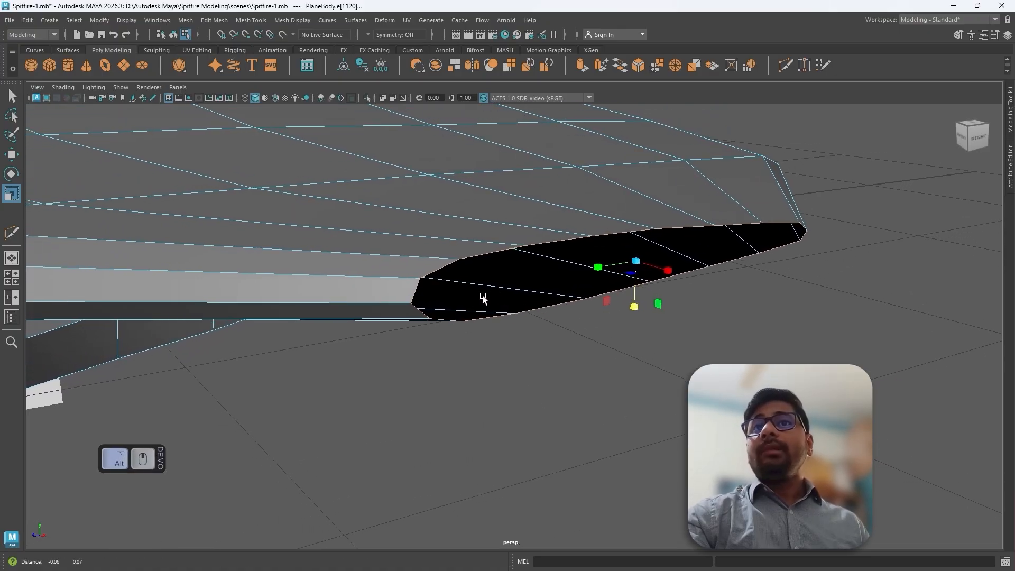
click(470, 356)
alt+drag(476, 356, 455, 338)
alt+middle_drag(455, 338, 442, 248)
Try picking the short upper edge at the near corner of the tip opening with the Scale and Move tools active
click(410, 338)
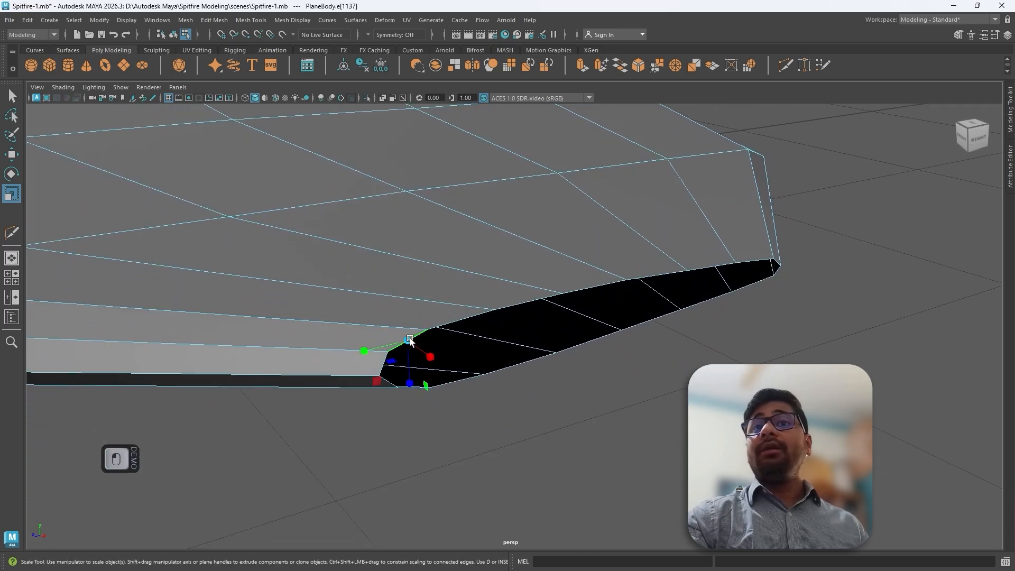
click(488, 413)
key(w)
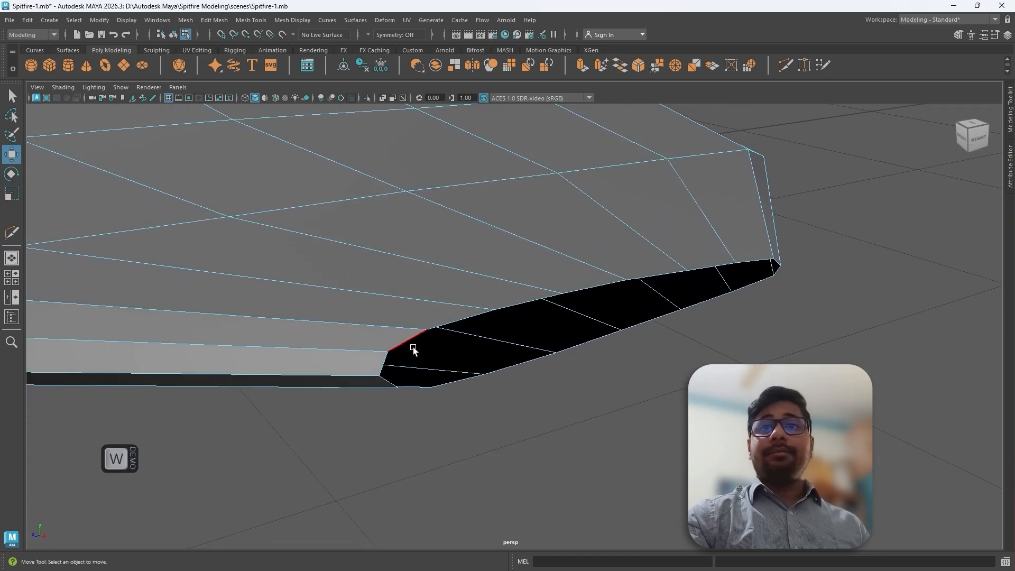
click(407, 344)
click(482, 410)
click(407, 344)
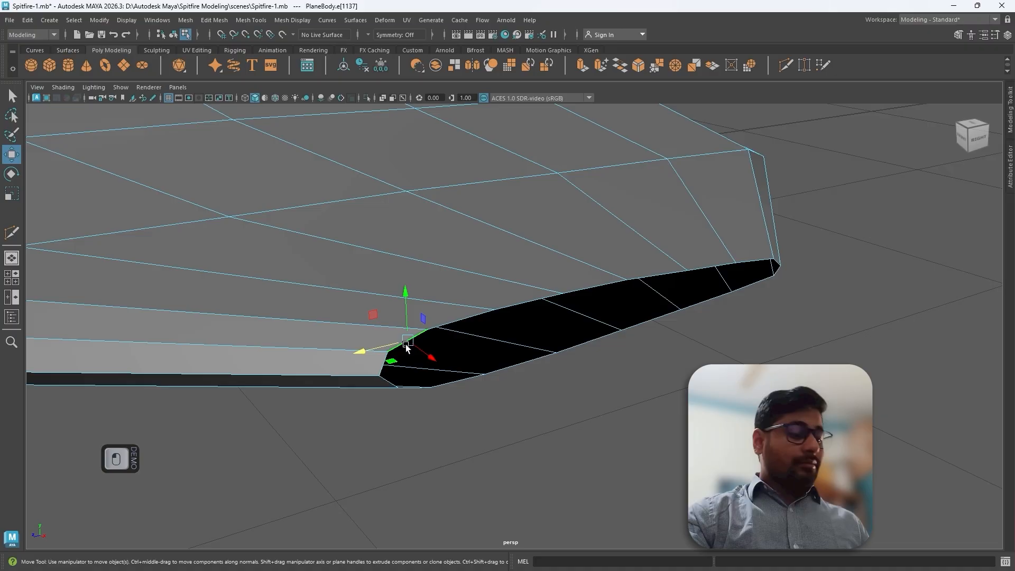
Clear the selection and select the upper border edges of the tip opening, starting from the short edge at the near corner
key(q)
click(483, 417)
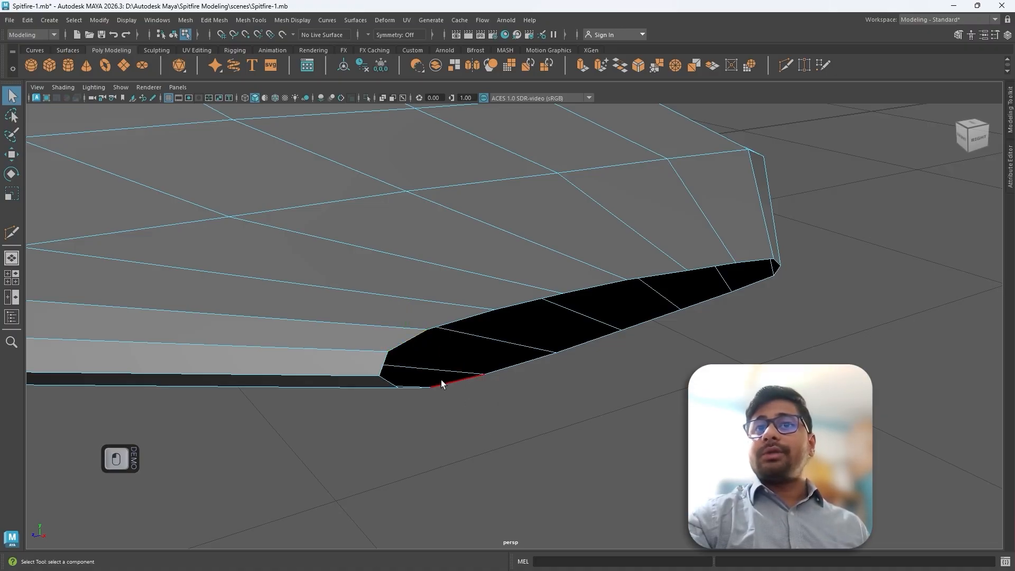
alt+drag(437, 374, 378, 374)
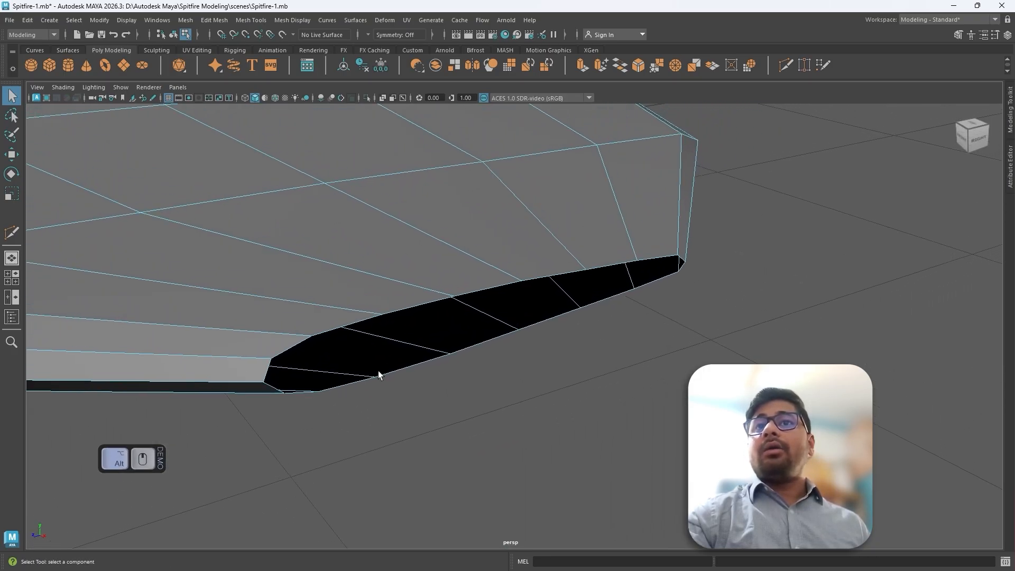
double_click(291, 347)
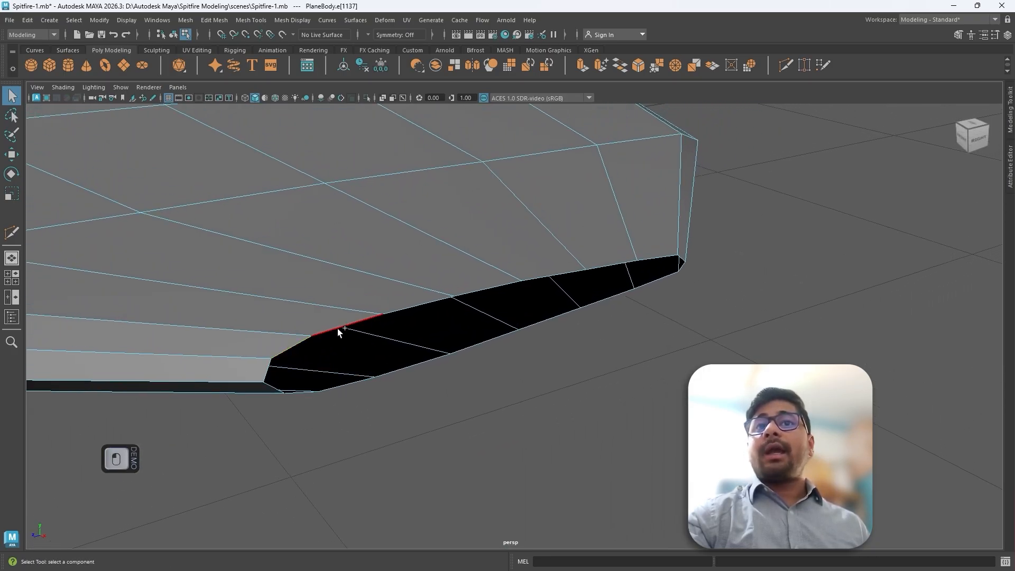
shift+click(477, 290)
shift+click(569, 271)
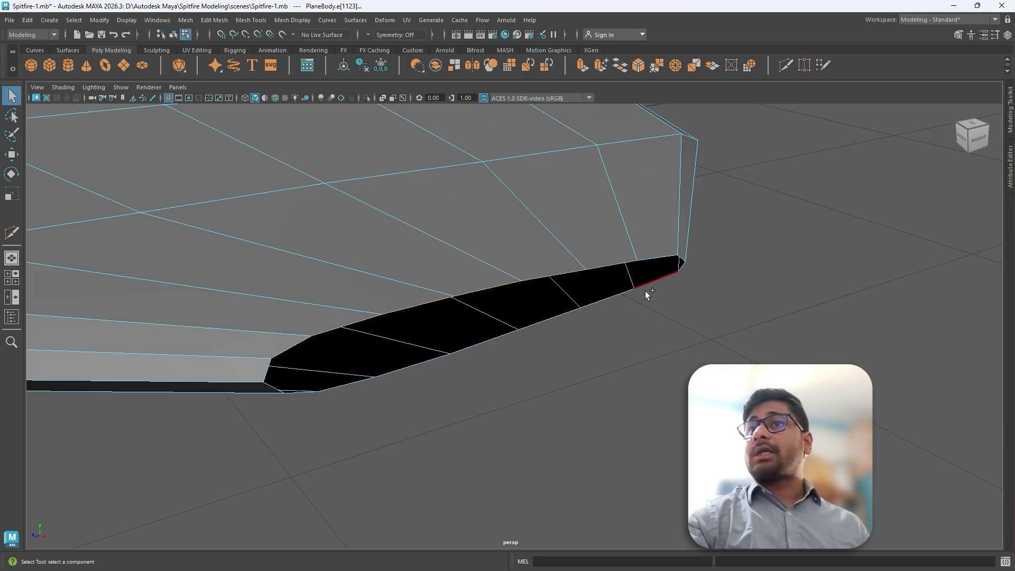
Add the lower border edges of the tip opening to the selection and try bridging them straight across to the upper ones
shift+click(614, 300)
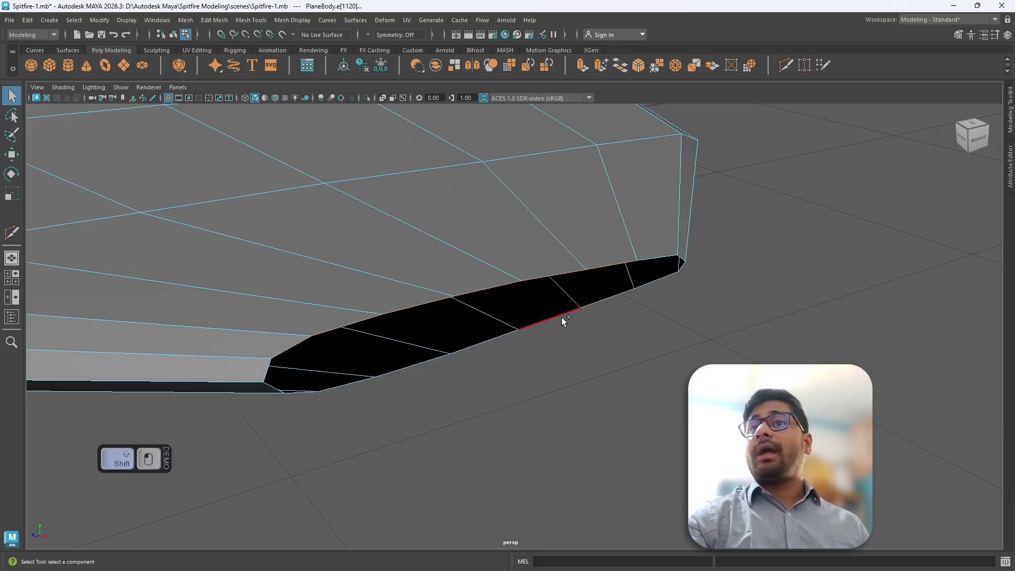
shift+click(561, 317)
shift+click(483, 339)
shift+click(421, 365)
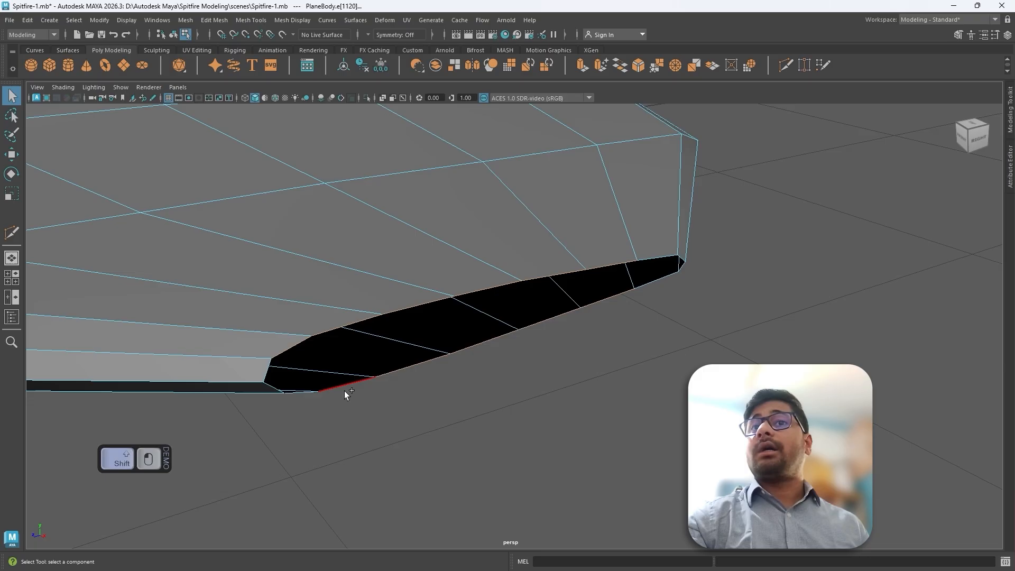
shift+click(344, 388)
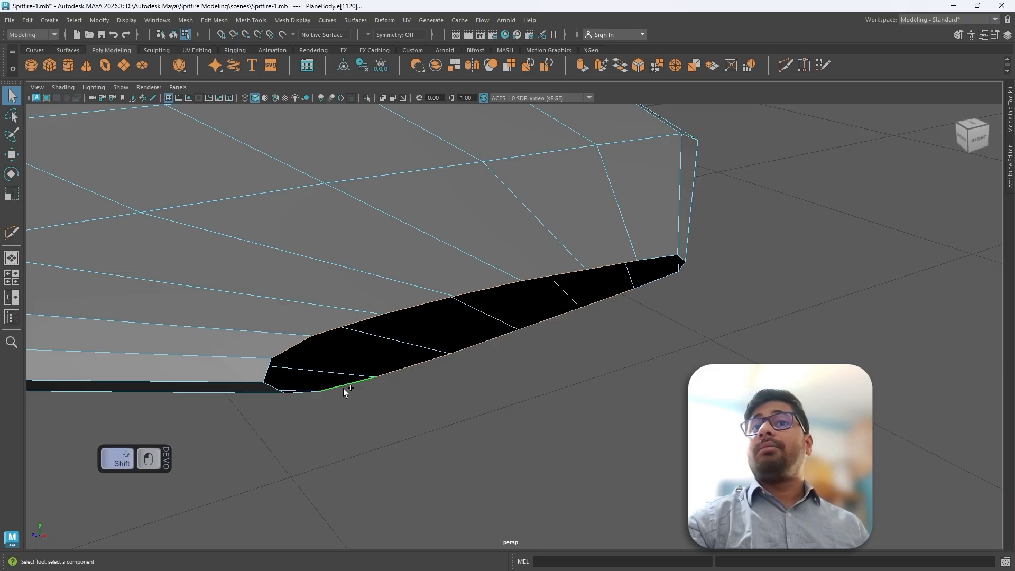
shift+click(294, 397)
ctrl+click(308, 388)
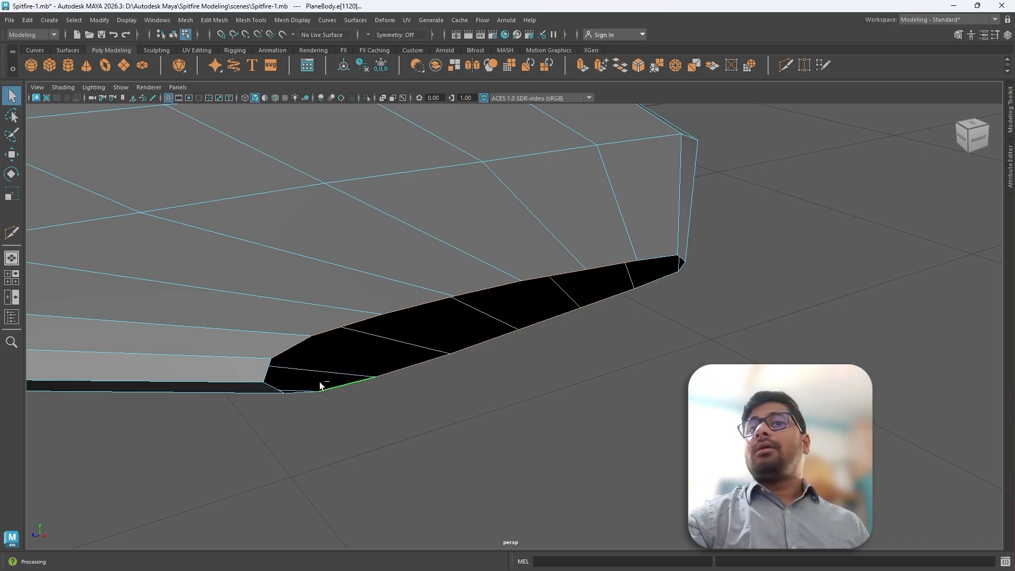
shift+click(299, 395)
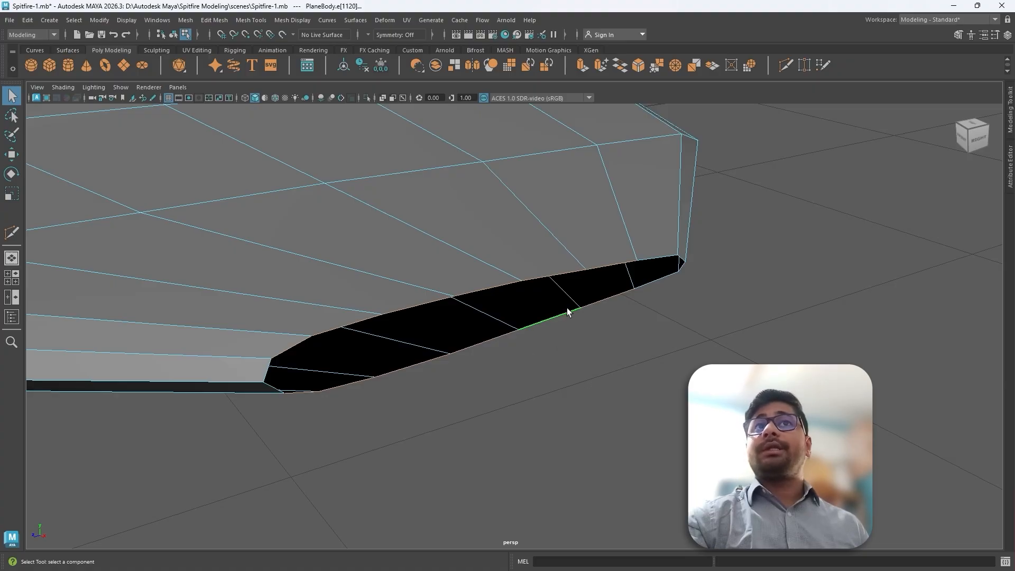
click(208, 21)
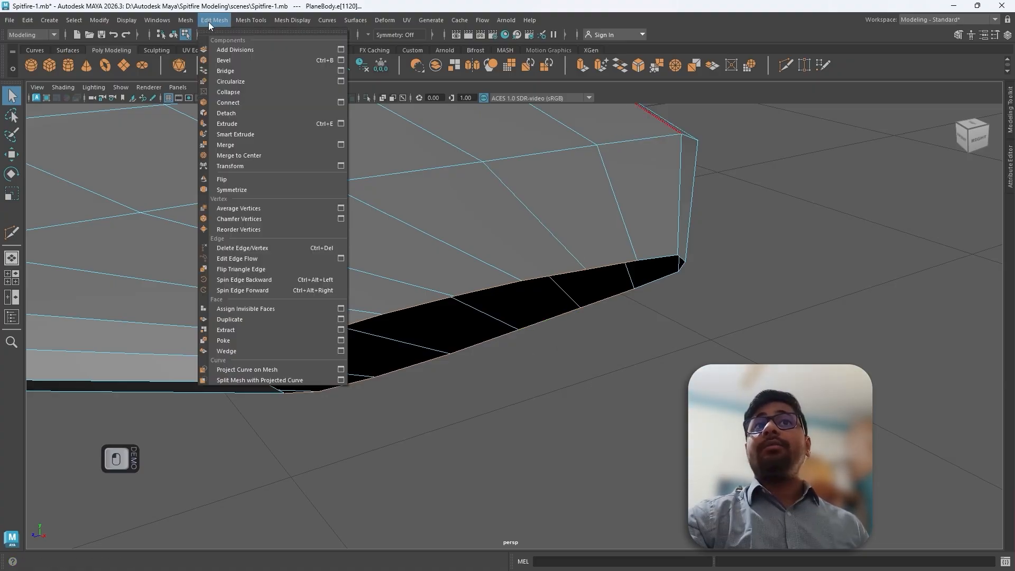
click(229, 71)
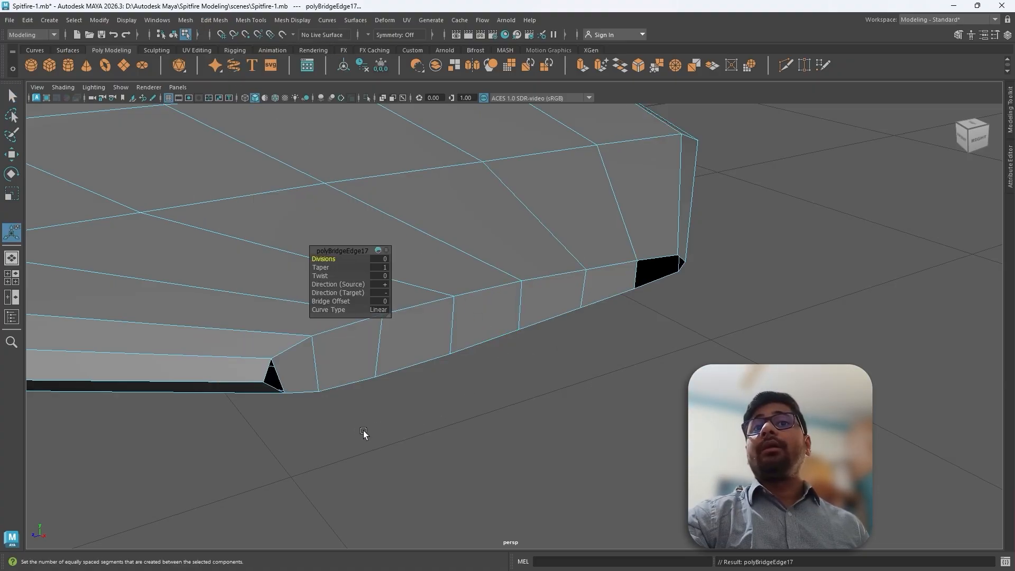
Examine the bridged tip faces and the gaps left at the near and far corners of the opening
scroll(263, 410, up, 5)
alt+middle_drag(168, 398, 231, 372)
mouse_move(230, 372)
alt+mouse_down()
mouse_move(254, 363)
mouse_move(220, 358)
alt+mouse_up()
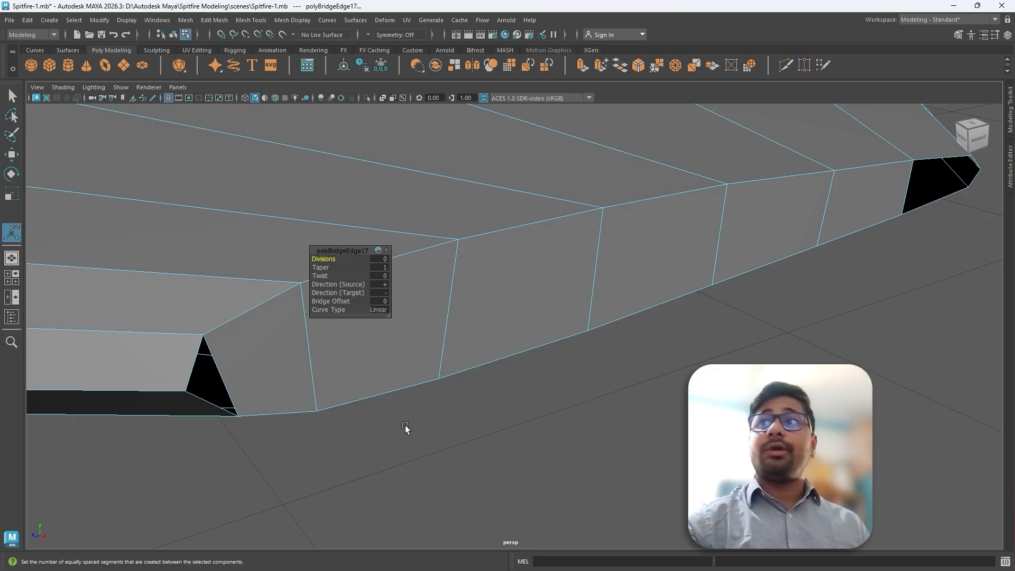
alt+drag(365, 344, 413, 395)
click(443, 465)
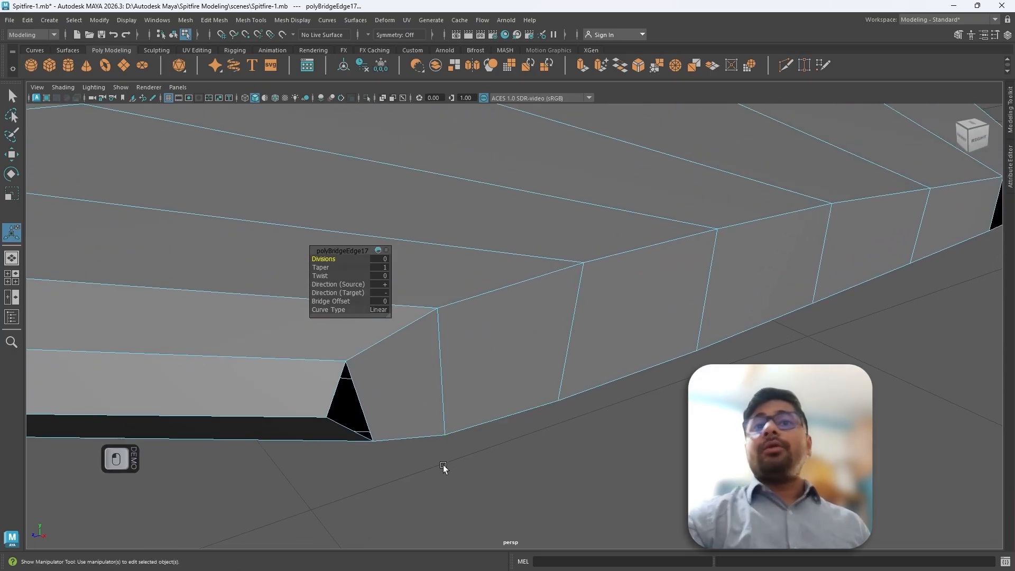
alt+middle_drag(427, 467, 360, 398)
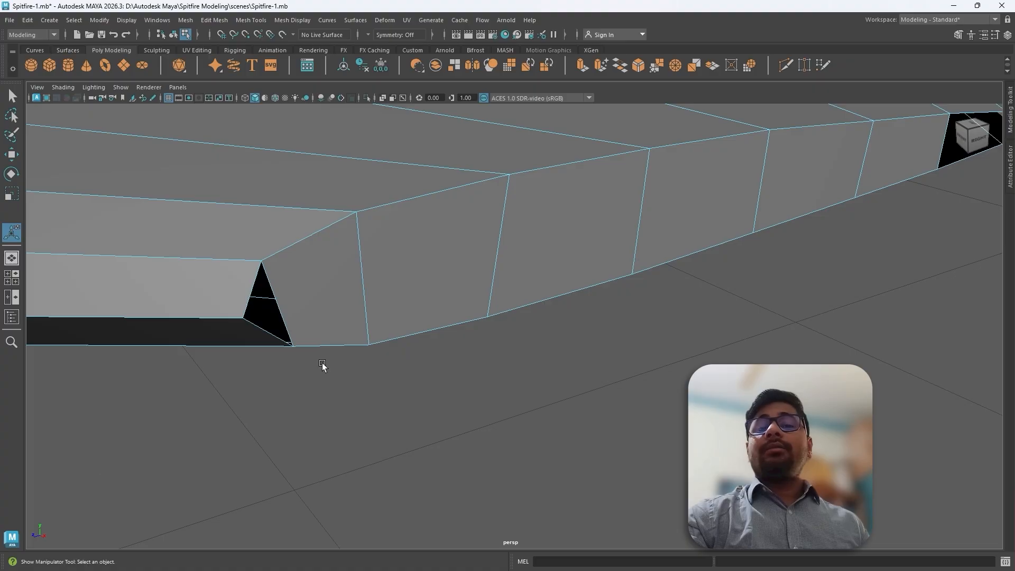
alt+middle_drag(528, 321, 417, 344)
scroll(417, 341, down, 3)
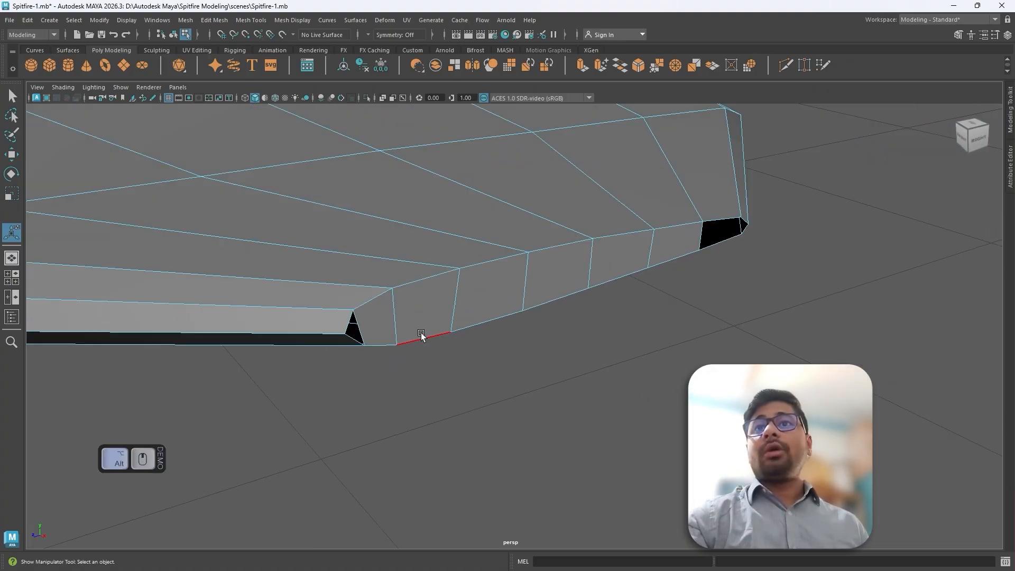
alt+middle_drag(478, 329, 319, 355)
scroll(318, 356, up, 3)
alt+middle_drag(119, 361, 287, 354)
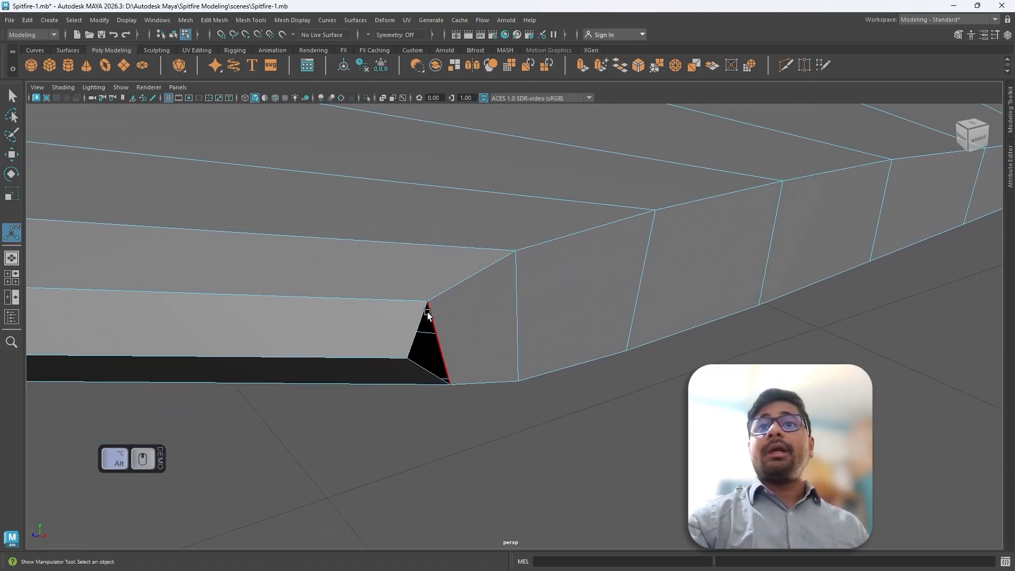
alt+middle_drag(497, 353, 447, 353)
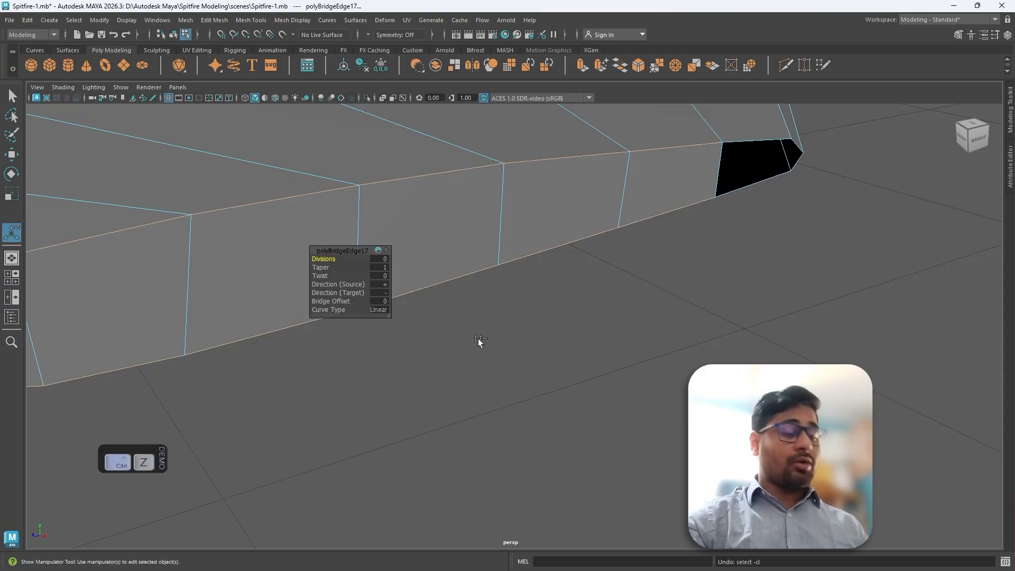
Undo the bridge across the tip opening and clear the edge selection
key(ctrl+z)
key(ctrl+z)
click(519, 365)
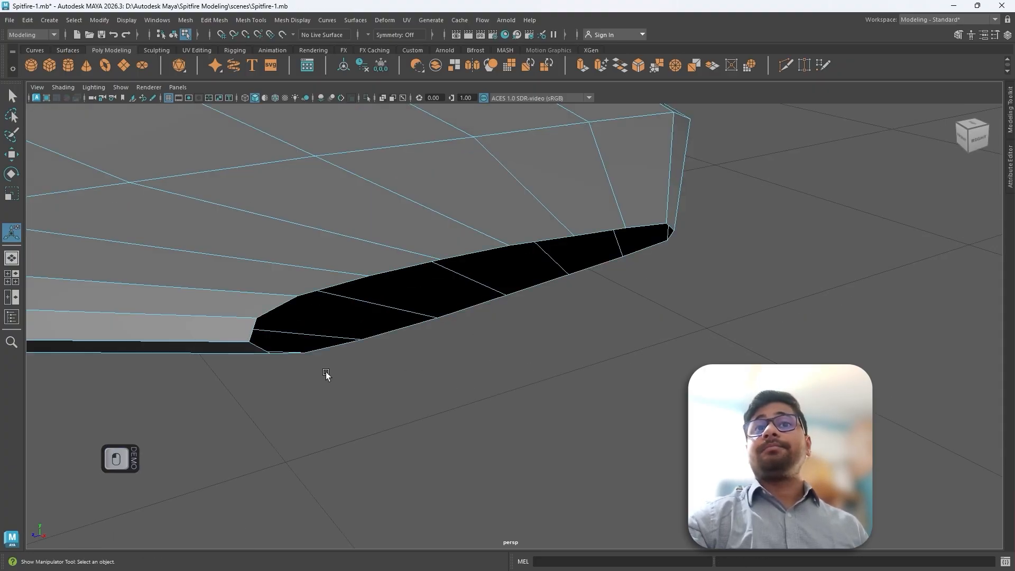
Bridge the short upper edge at the tip opening's near corner diagonally to the second lower border edge
click(283, 307)
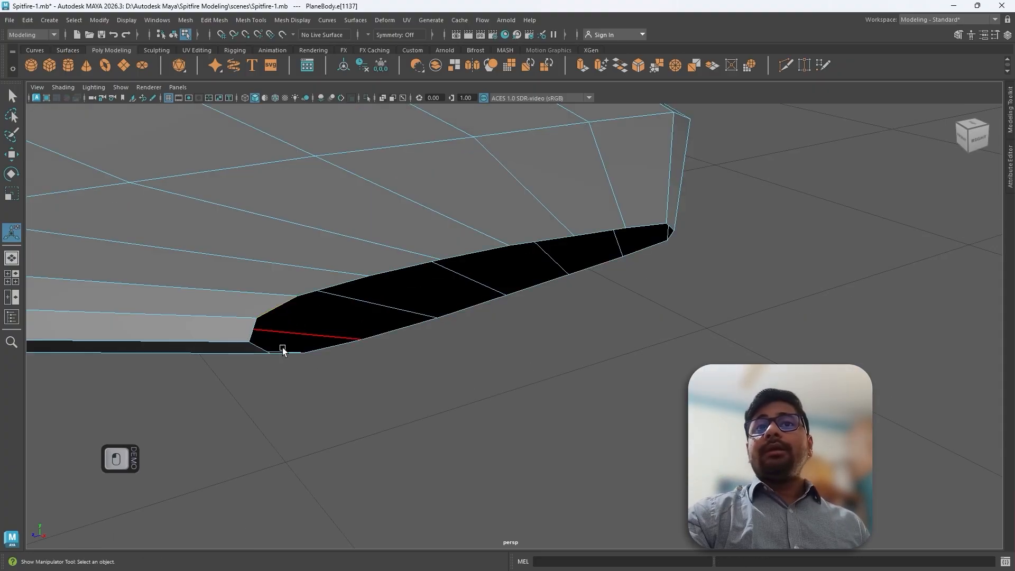
scroll(262, 363, up, 3)
alt+drag(224, 358, 227, 324)
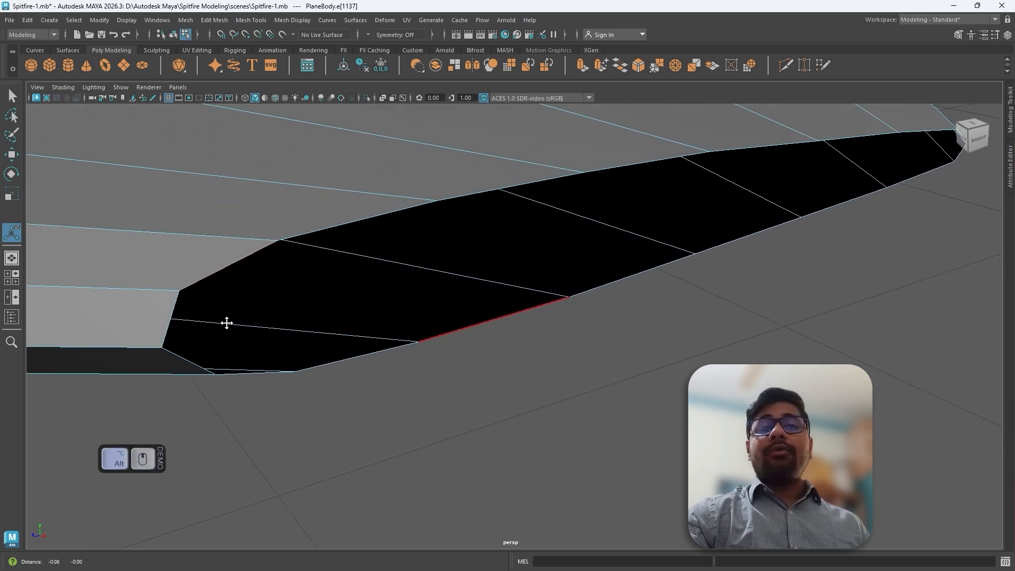
click(211, 275)
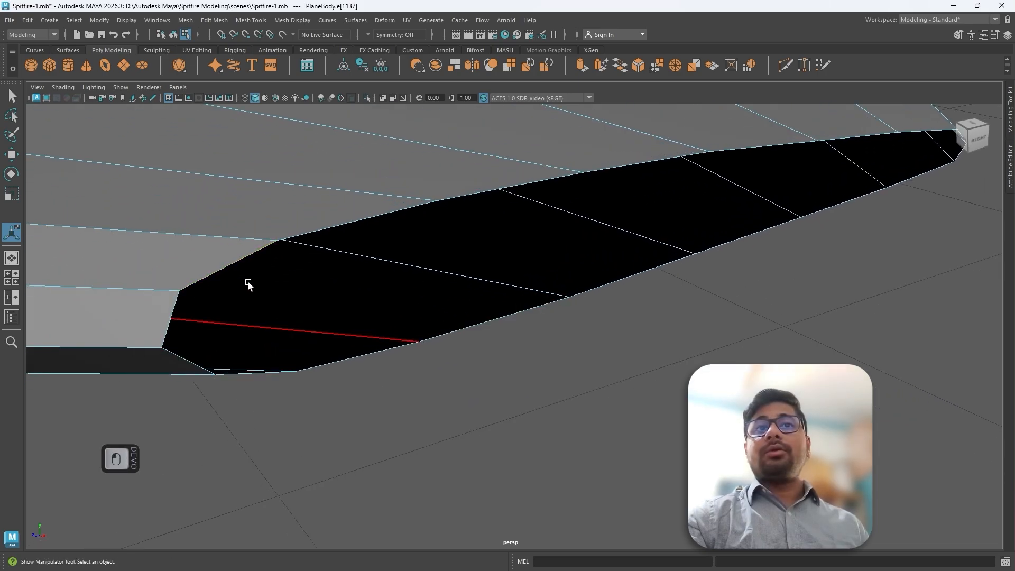
shift+click(332, 365)
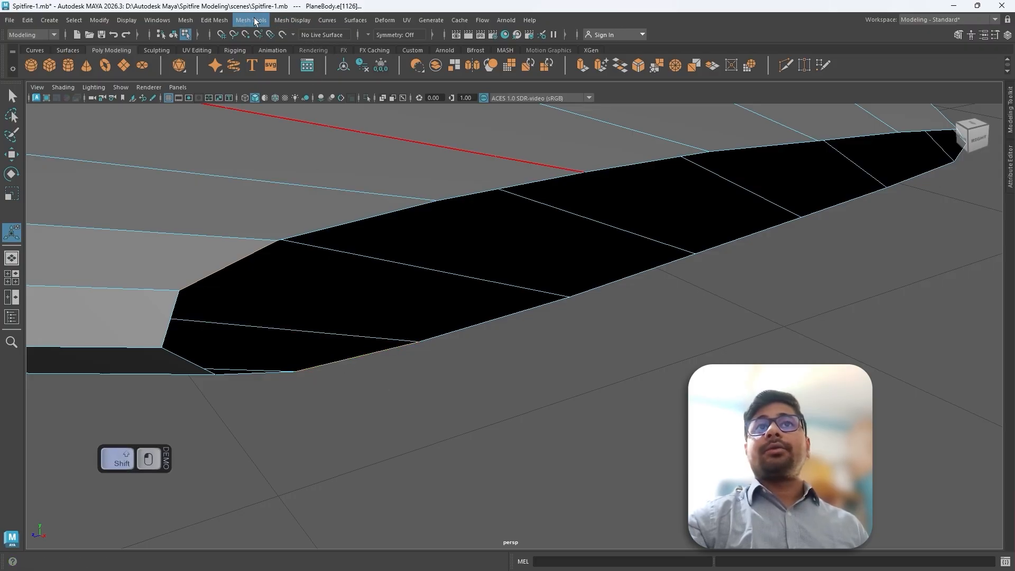
click(217, 20)
click(219, 73)
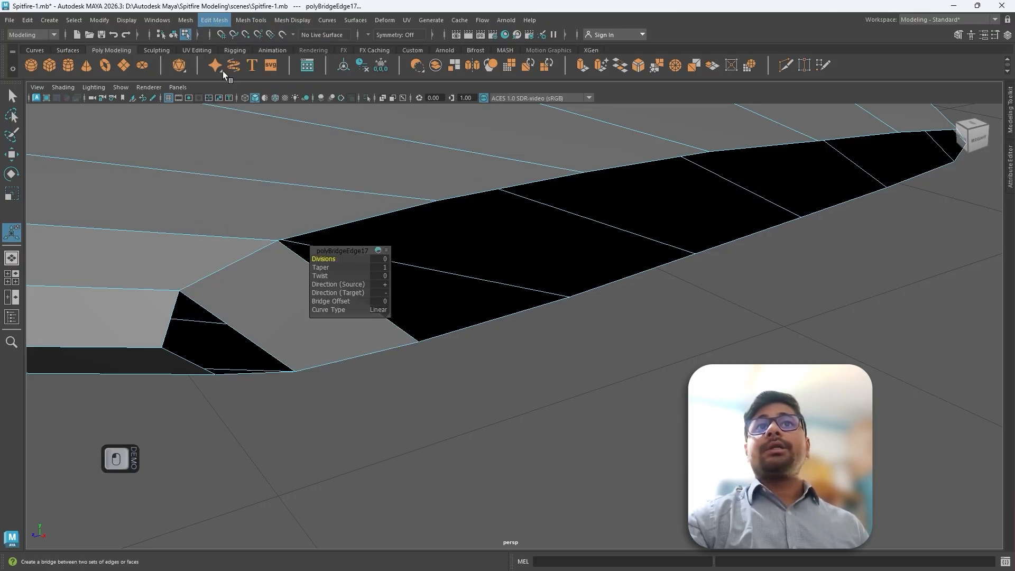
click(452, 354)
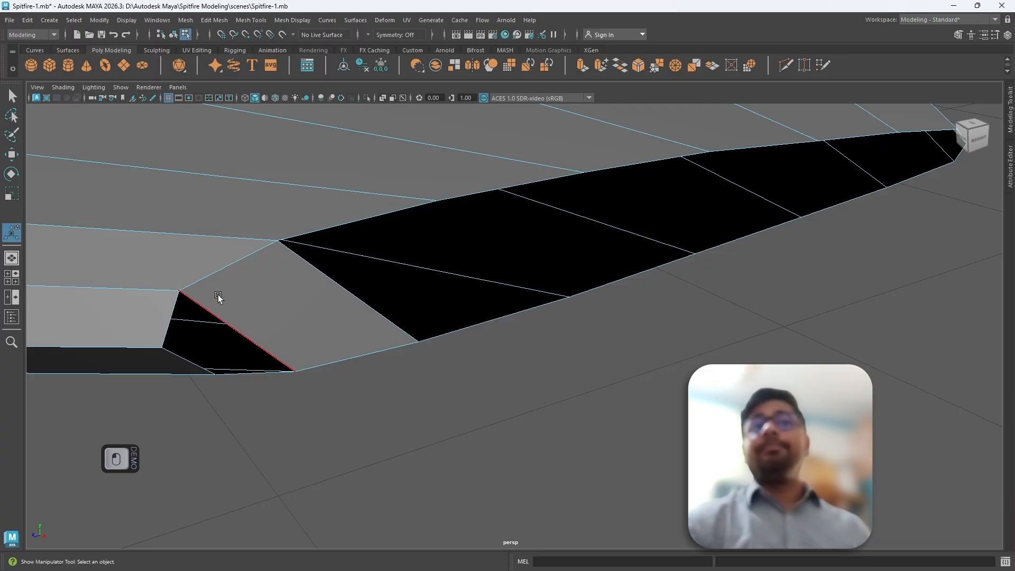
Bridge the new face's open diagonal edge to the short slanted border edge at the near lower corner
click(206, 310)
shift+click(185, 364)
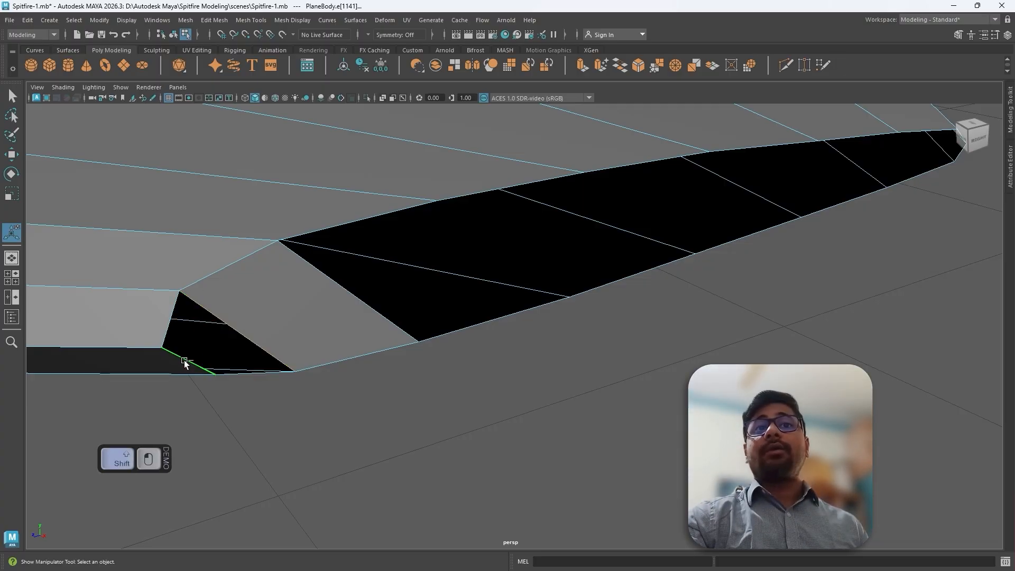
click(230, 22)
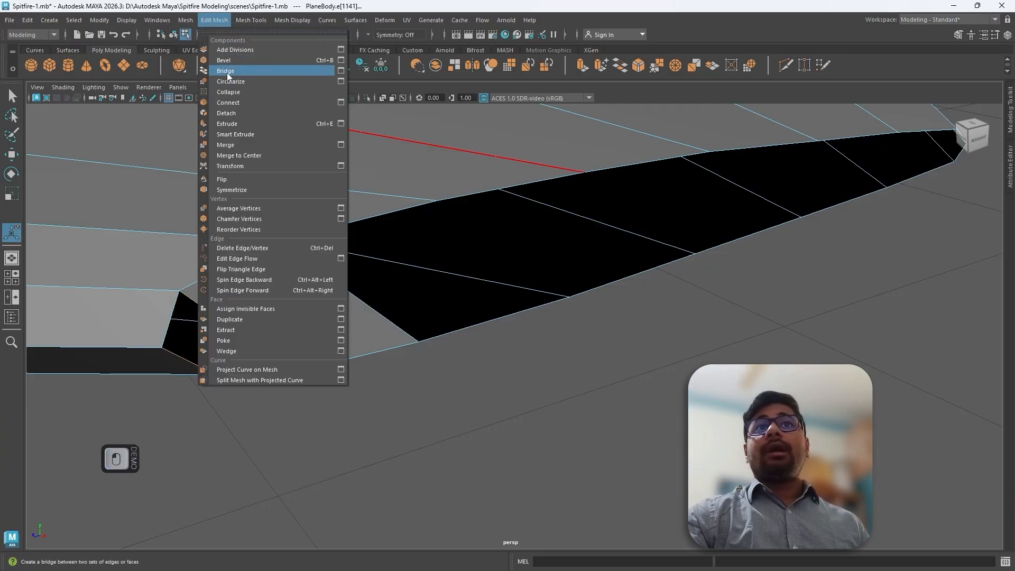
click(226, 72)
click(516, 427)
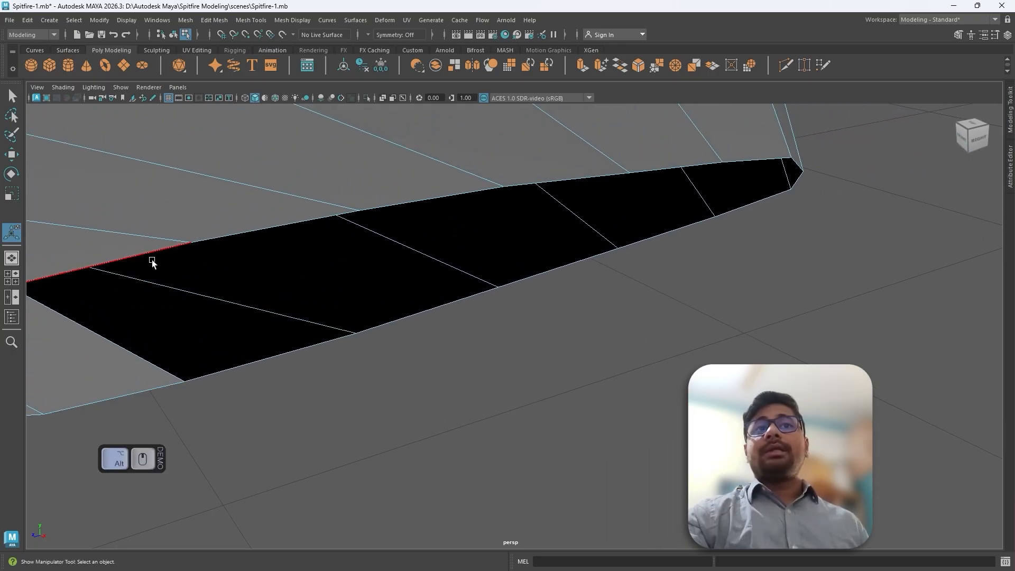
Select the upper border edges of the remaining tip opening, leaving out the last one at the far corner
alt+middle_drag(128, 260, 256, 288)
click(256, 286)
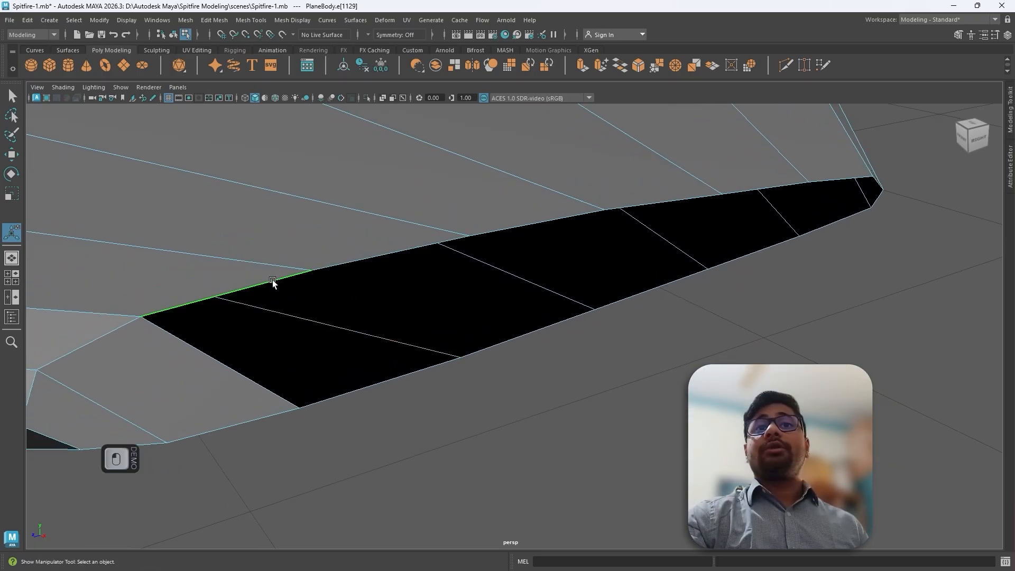
shift+click(369, 263)
shift+click(504, 228)
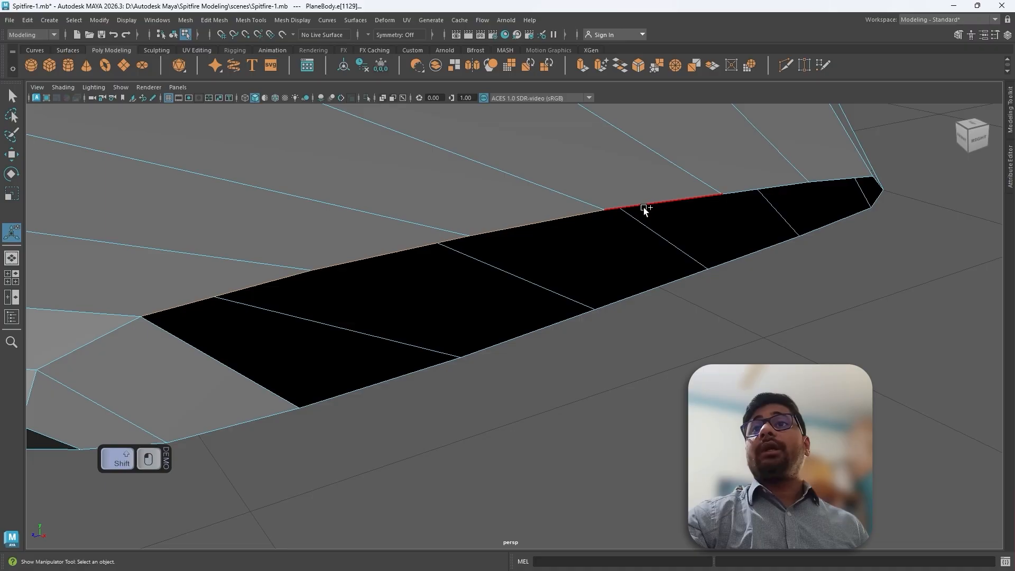
shift+click(643, 206)
shift+click(747, 194)
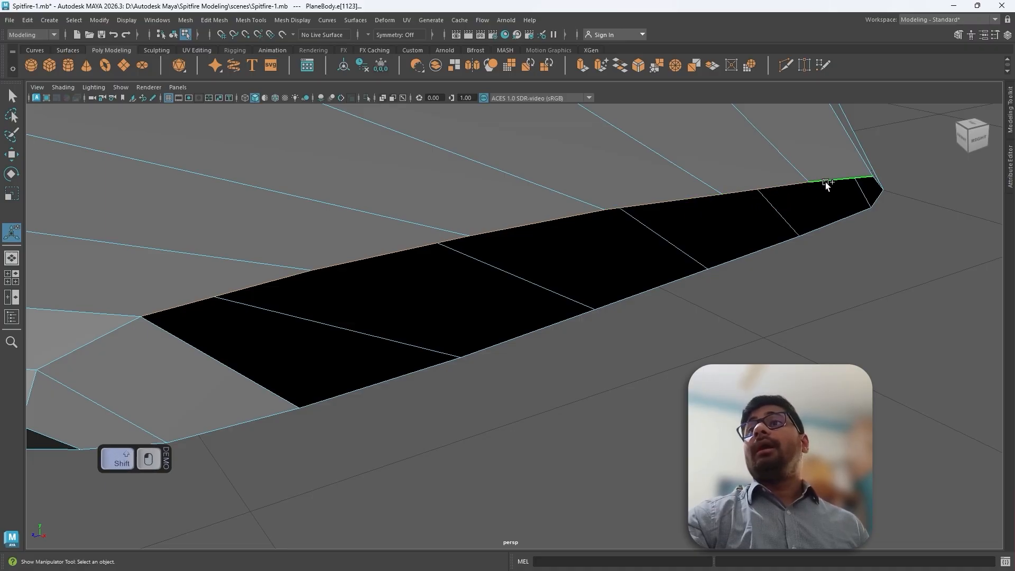
shift+click(832, 180)
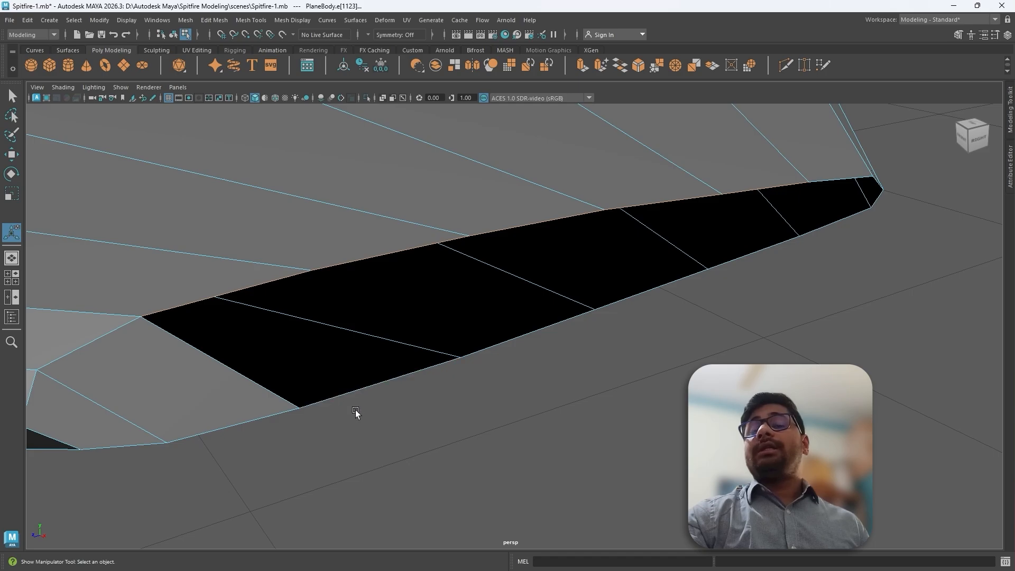
Add the lower border edges up to the far corner and bridge them to the selected upper edges
shift+click(347, 396)
shift+click(524, 336)
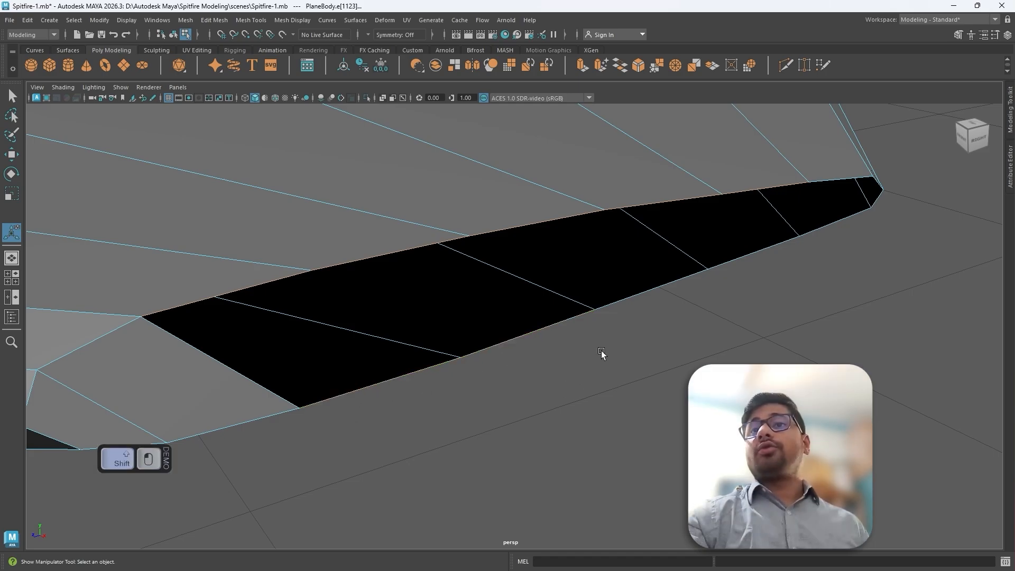
shift+click(733, 257)
shift+click(808, 235)
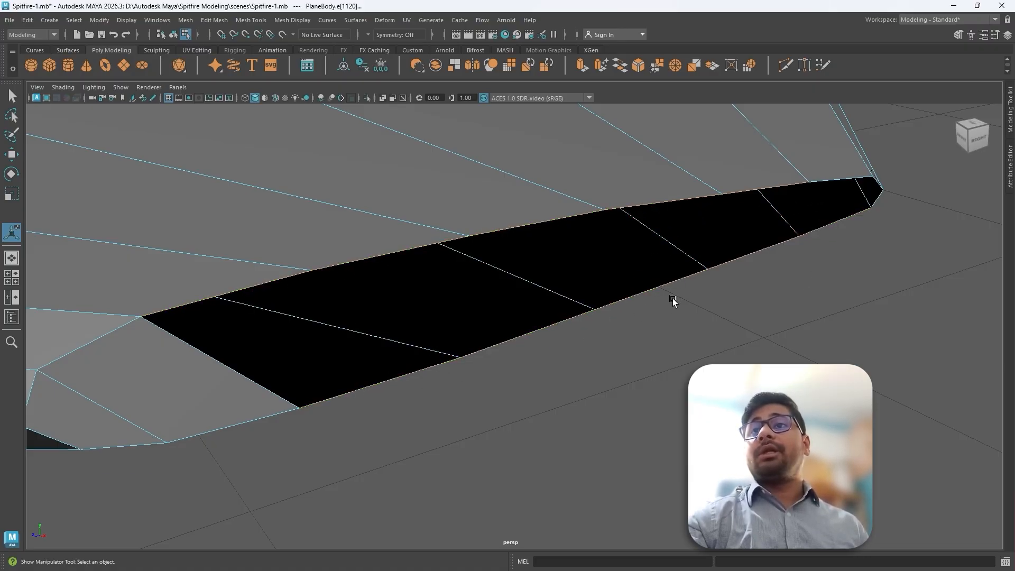
click(211, 23)
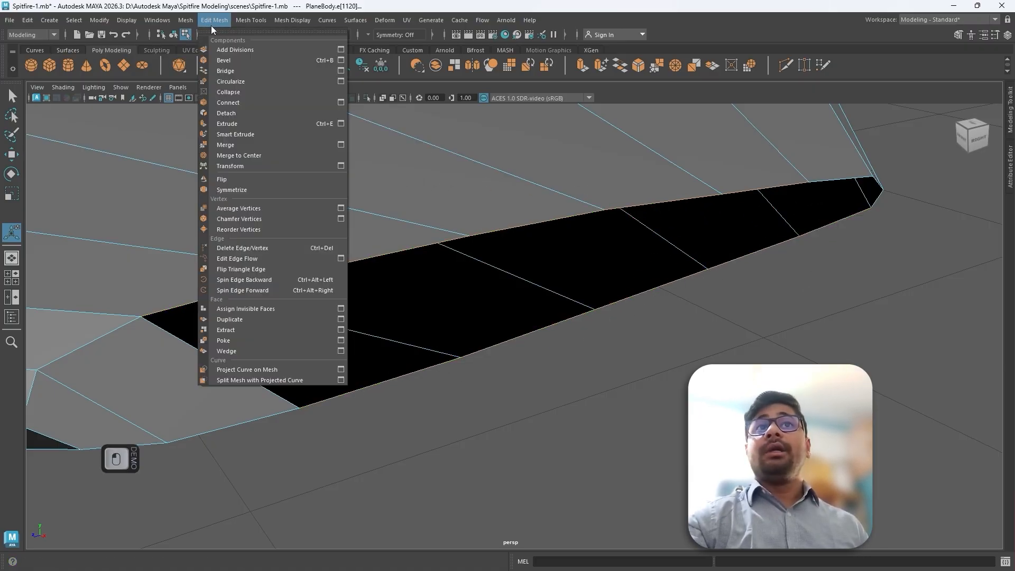
click(226, 71)
scroll(585, 244, up, 5)
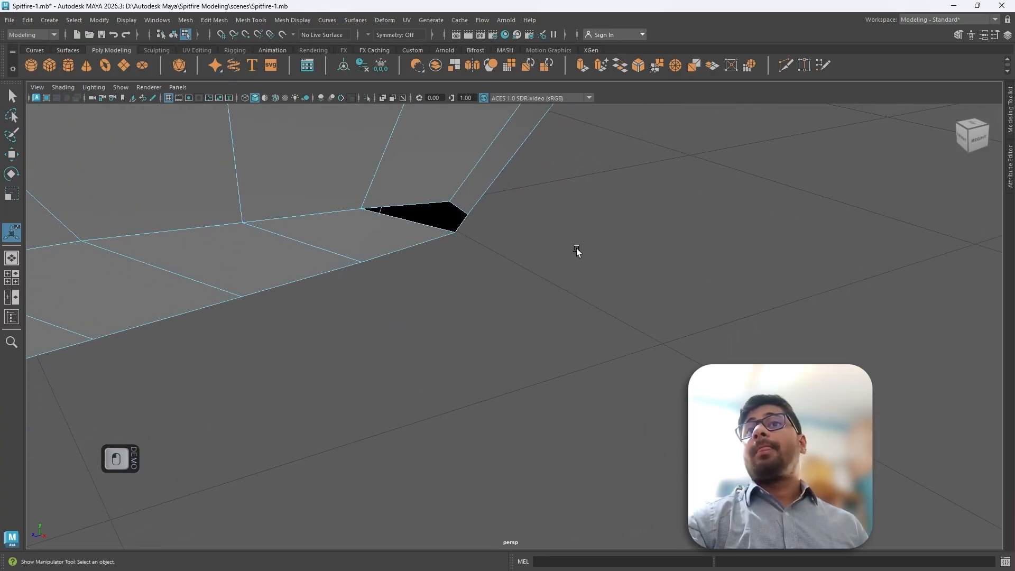
Bridge the opposite border edges of the last small opening at the stabilizer tip's far corner to close it
double_click(423, 228)
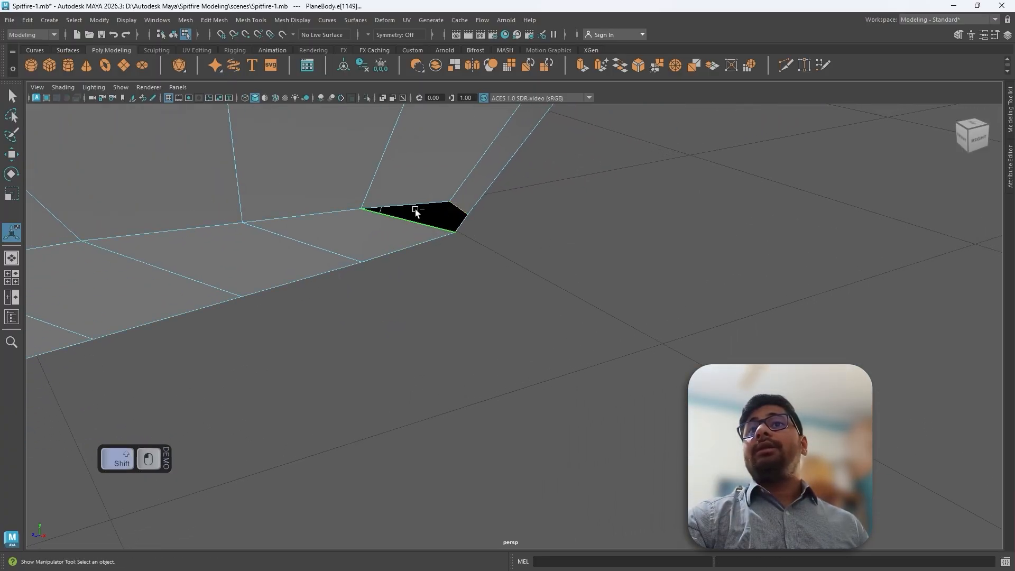
click(185, 19)
click(204, 100)
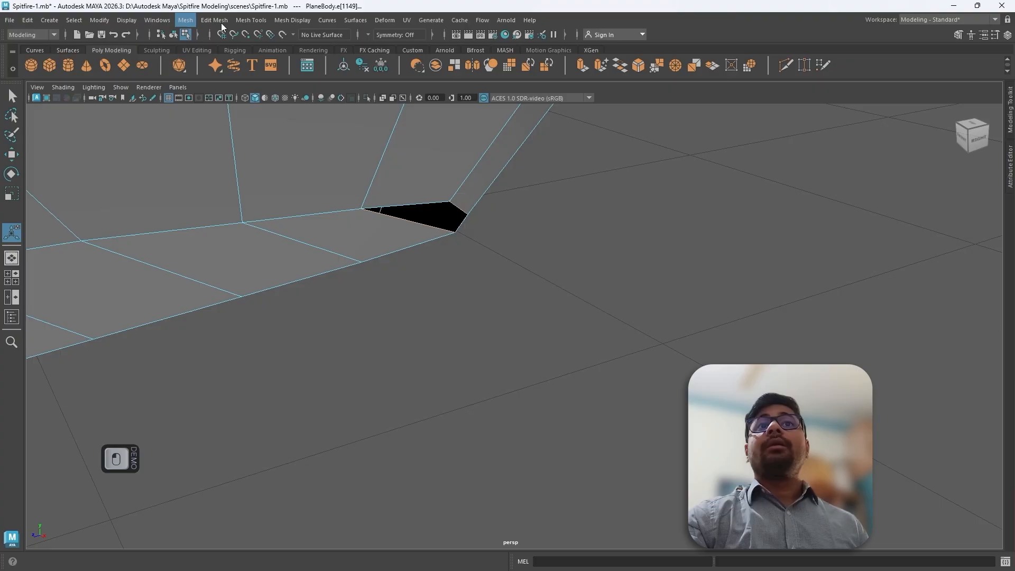
click(214, 19)
click(228, 73)
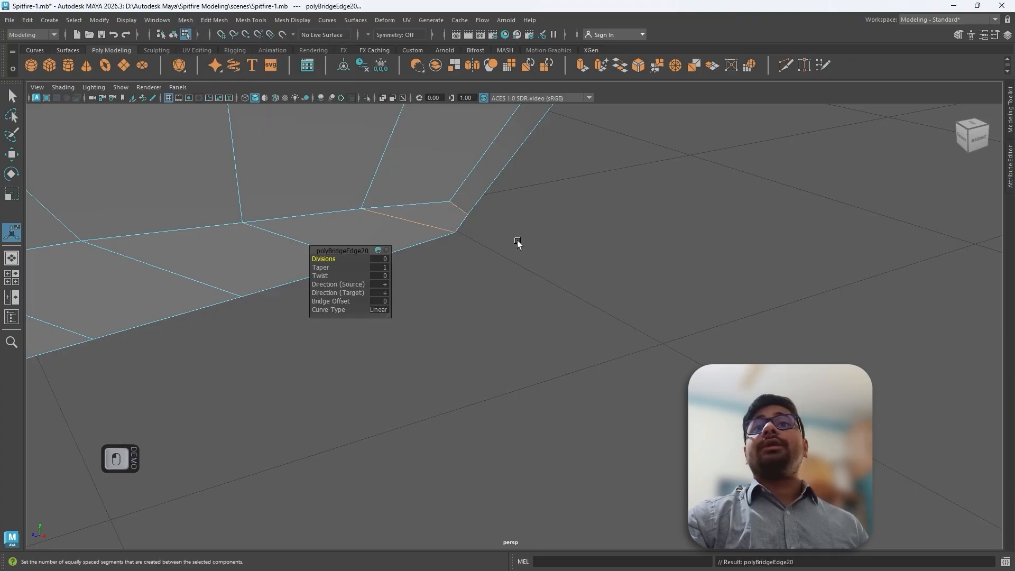
click(518, 244)
Inspect the closed stabilizer tip and the whole aircraft from several angles, and save the scene
scroll(528, 254, down, 5)
scroll(413, 316, up, 2)
scroll(483, 292, down, 3)
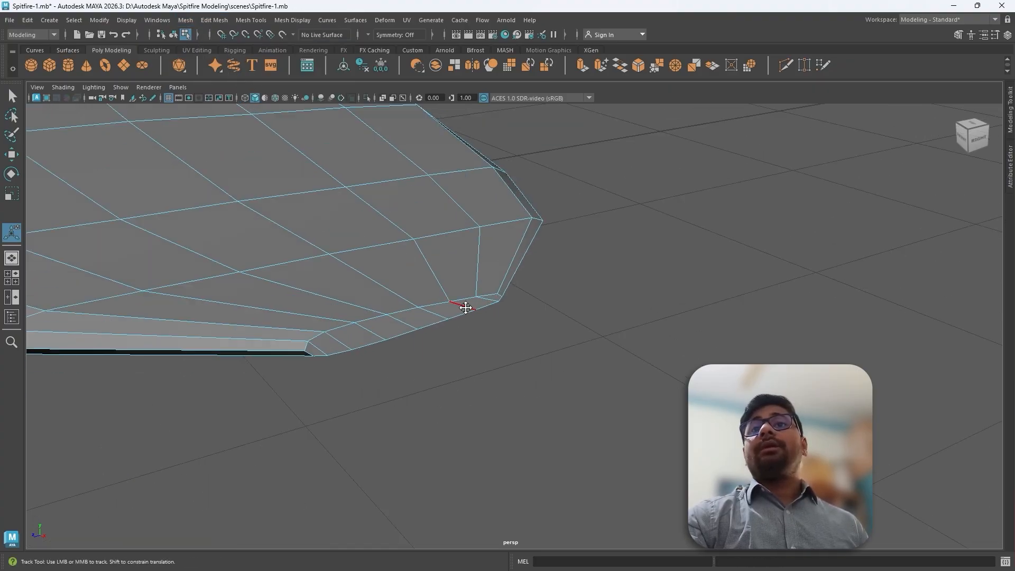
alt+middle_drag(465, 306, 498, 303)
alt+drag(534, 348, 341, 265)
alt+middle_drag(342, 265, 417, 278)
alt+drag(418, 278, 580, 297)
alt+right_drag(579, 297, 557, 288)
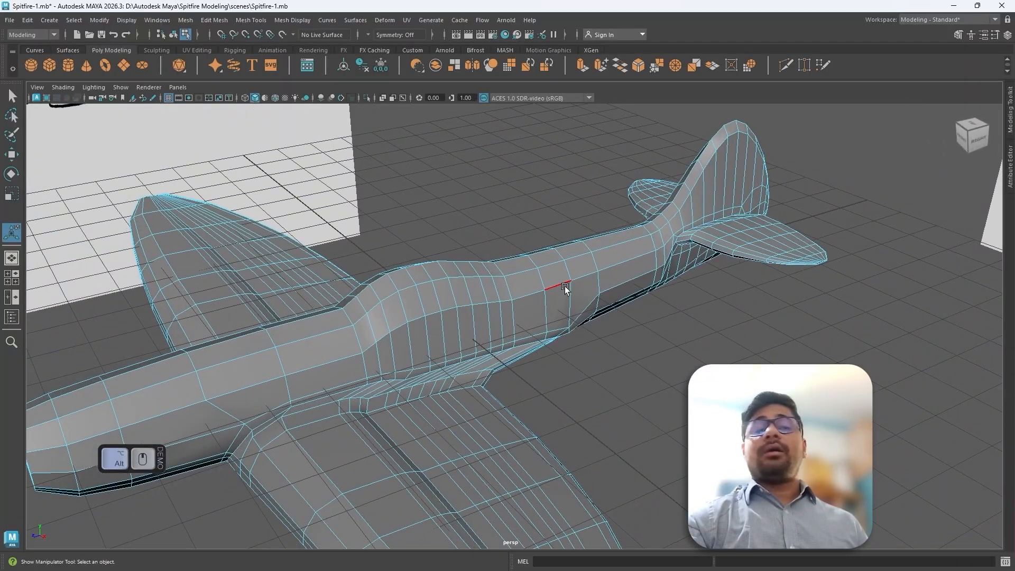
alt+drag(557, 287, 584, 316)
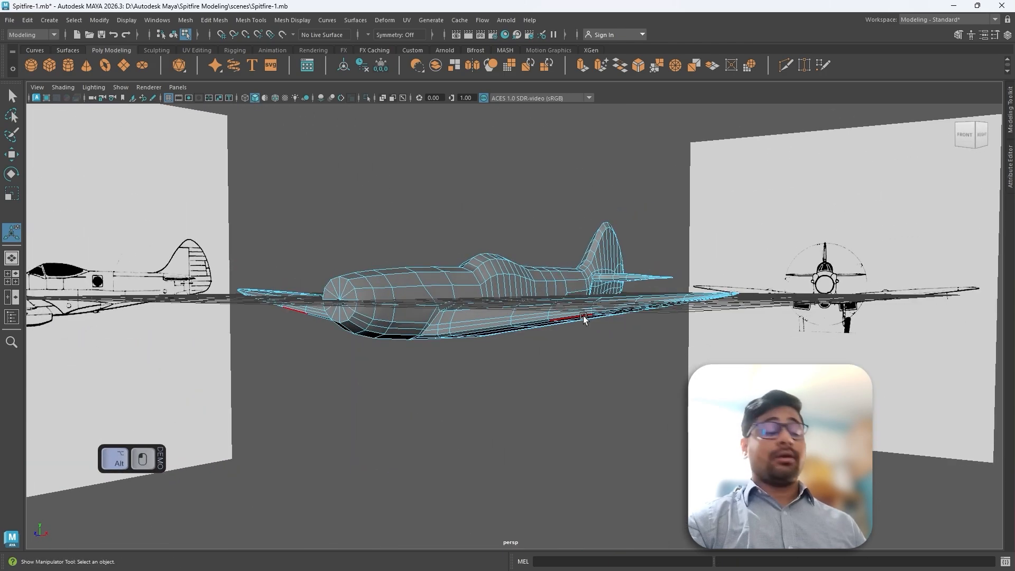
alt+right_drag(584, 315, 537, 297)
alt+drag(560, 285, 551, 312)
key(ctrl+s)
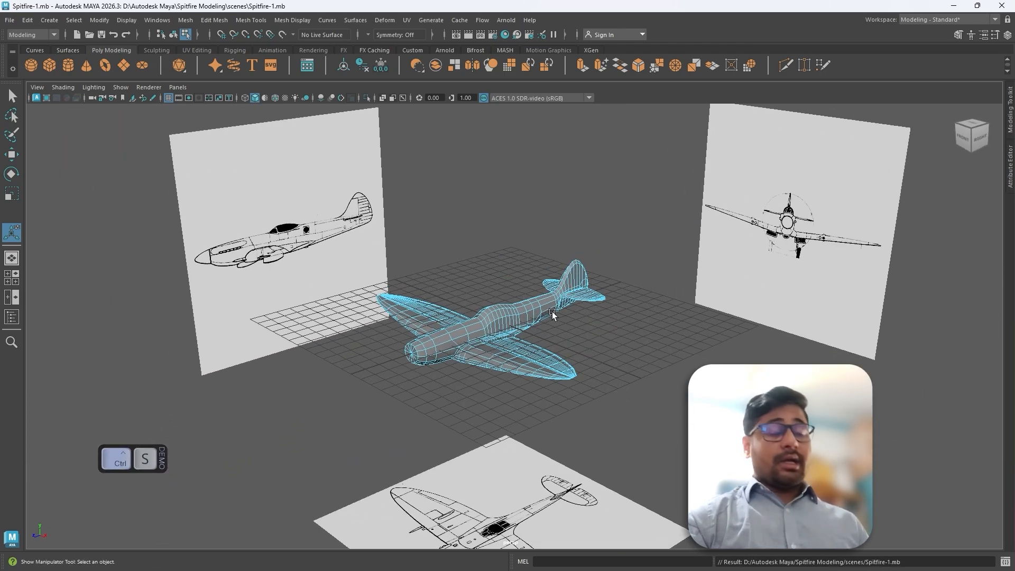
Examine the fuselage's nose end and overall model against the nose cone and propeller area in the side and front reference drawings
scroll(509, 334, up, 4)
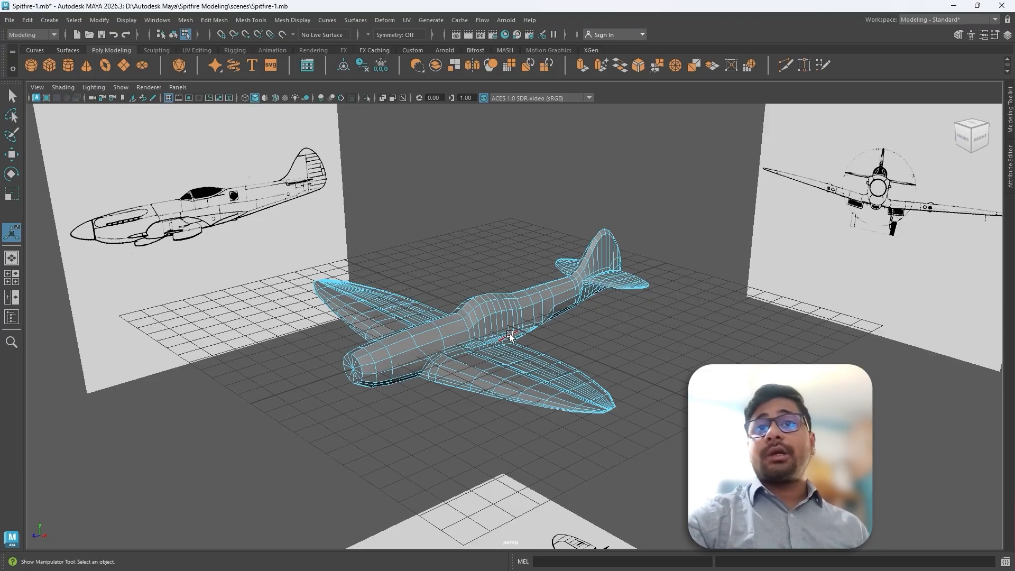
scroll(494, 340, up, 4)
alt+middle_drag(508, 326, 498, 293)
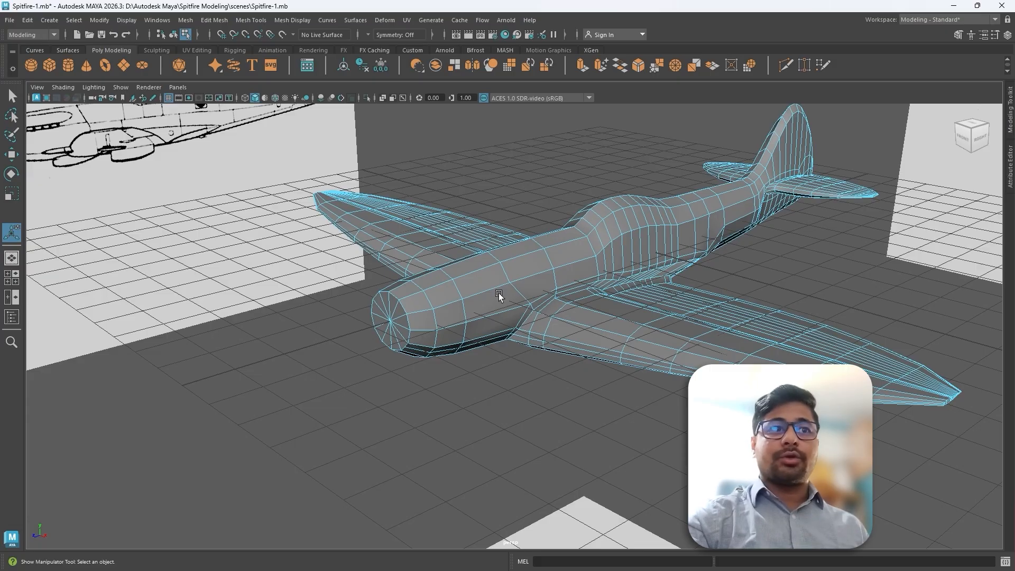
alt+middle_drag(452, 300, 508, 280)
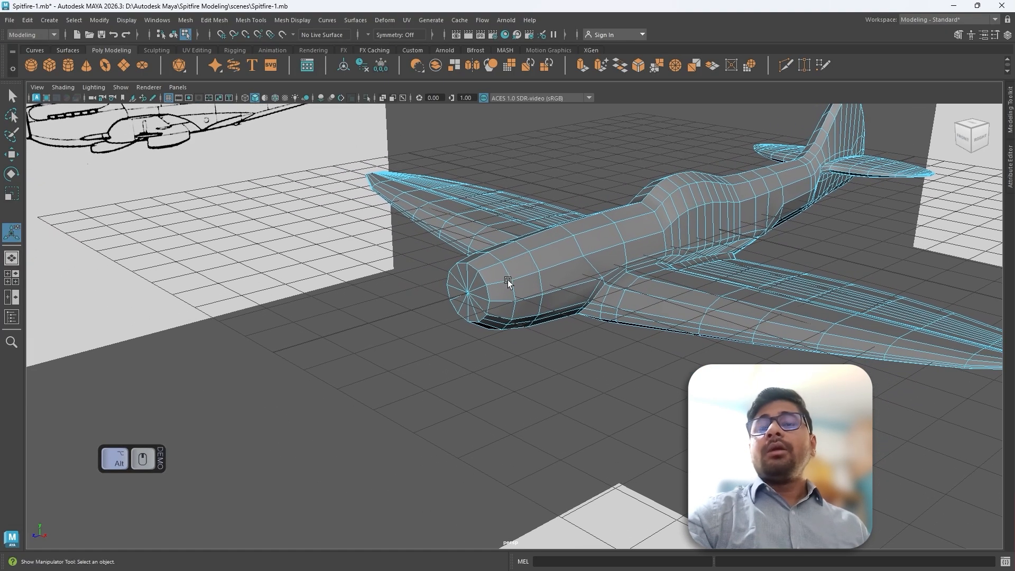
scroll(470, 339, up, 4)
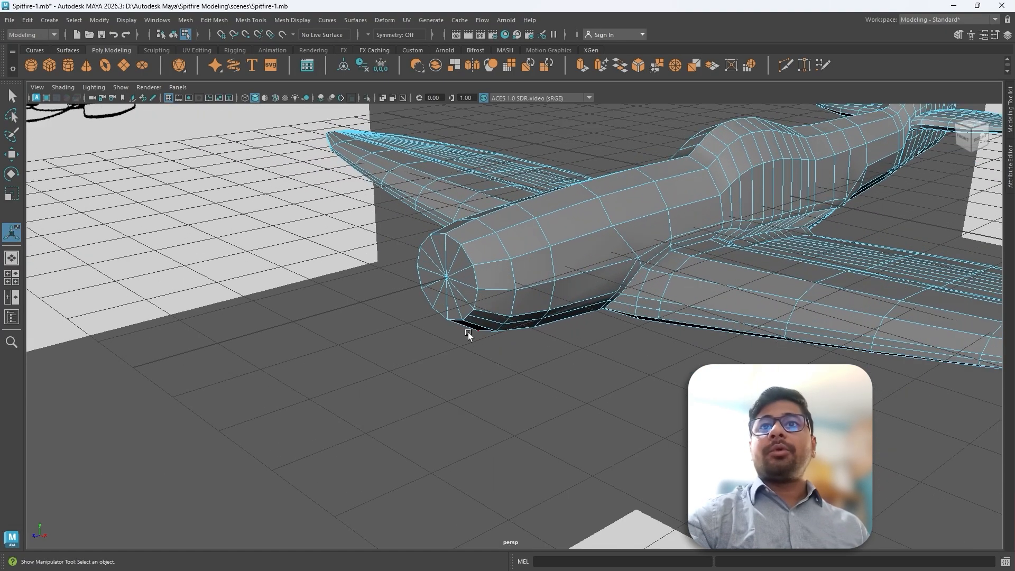
alt+middle_drag(444, 275, 543, 317)
scroll(542, 316, down, 8)
alt+middle_drag(233, 231, 344, 251)
scroll(318, 224, up, 3)
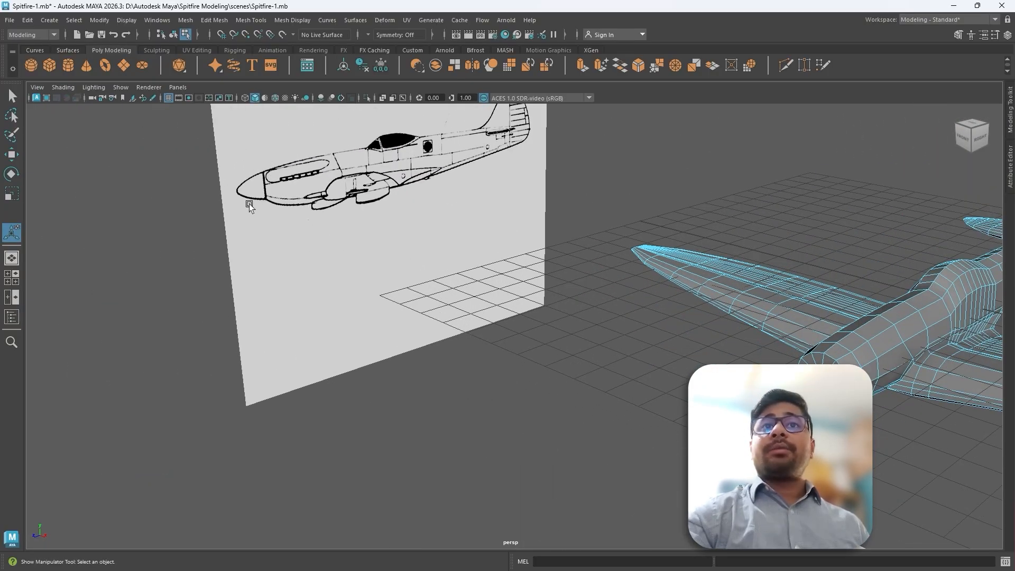
alt+middle_drag(679, 322, 437, 280)
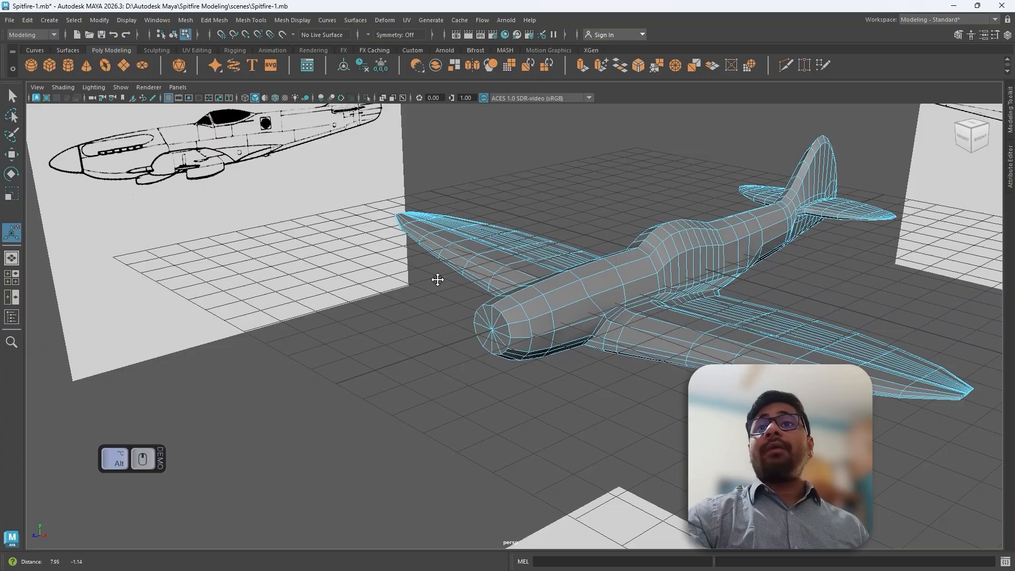
scroll(439, 281, down, 4)
alt+drag(747, 260, 751, 151)
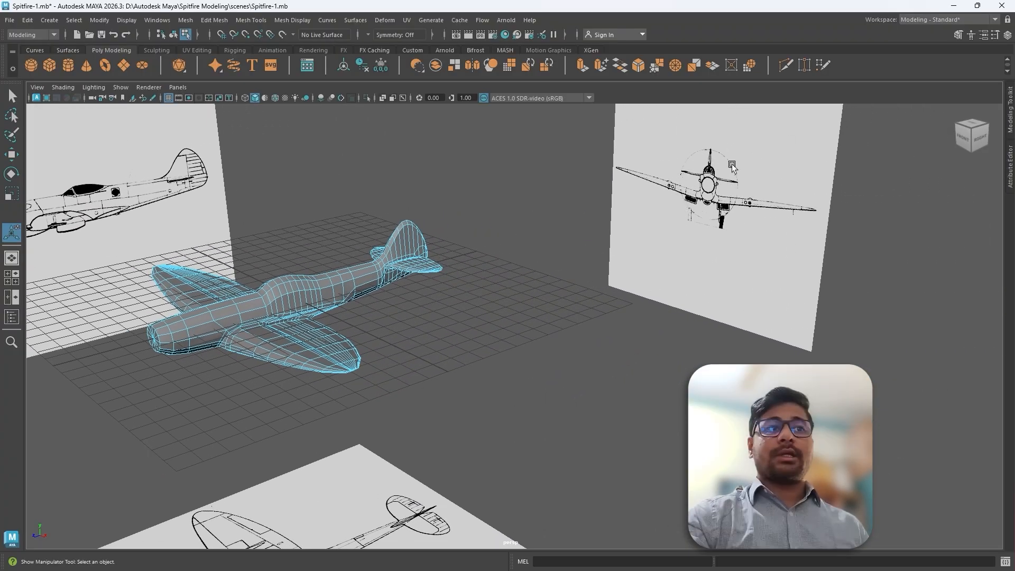
key(f)
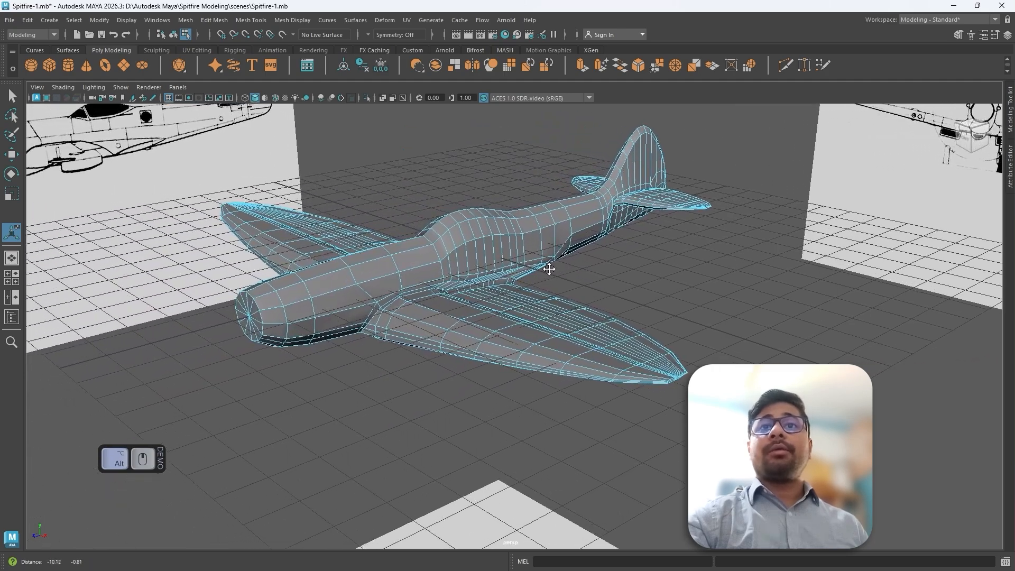
alt+drag(567, 271, 511, 292)
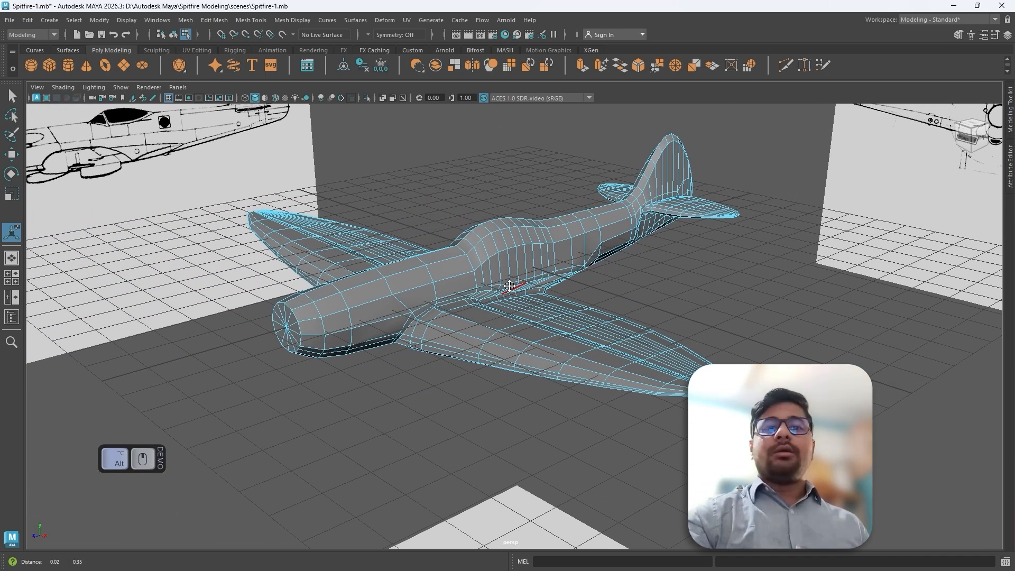